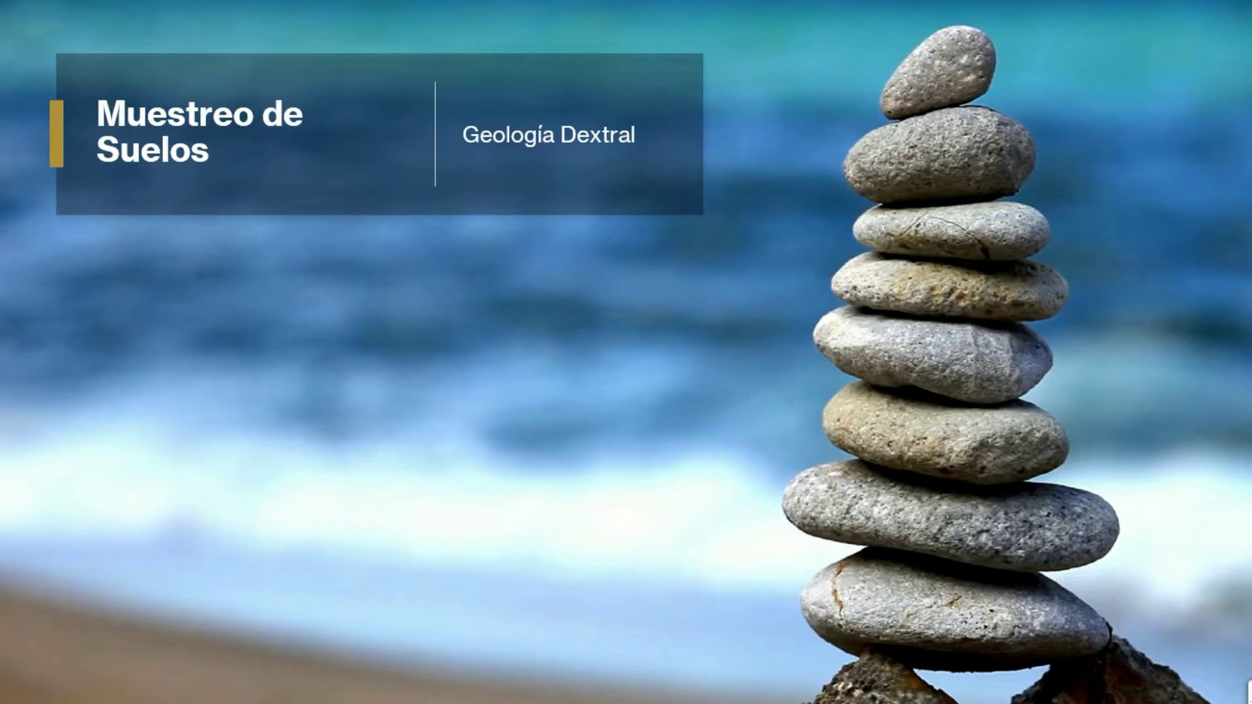
Step: Advance past the 'Muestreo de Suelos' title slide toward the soil-forming factors diagram
key(Right)
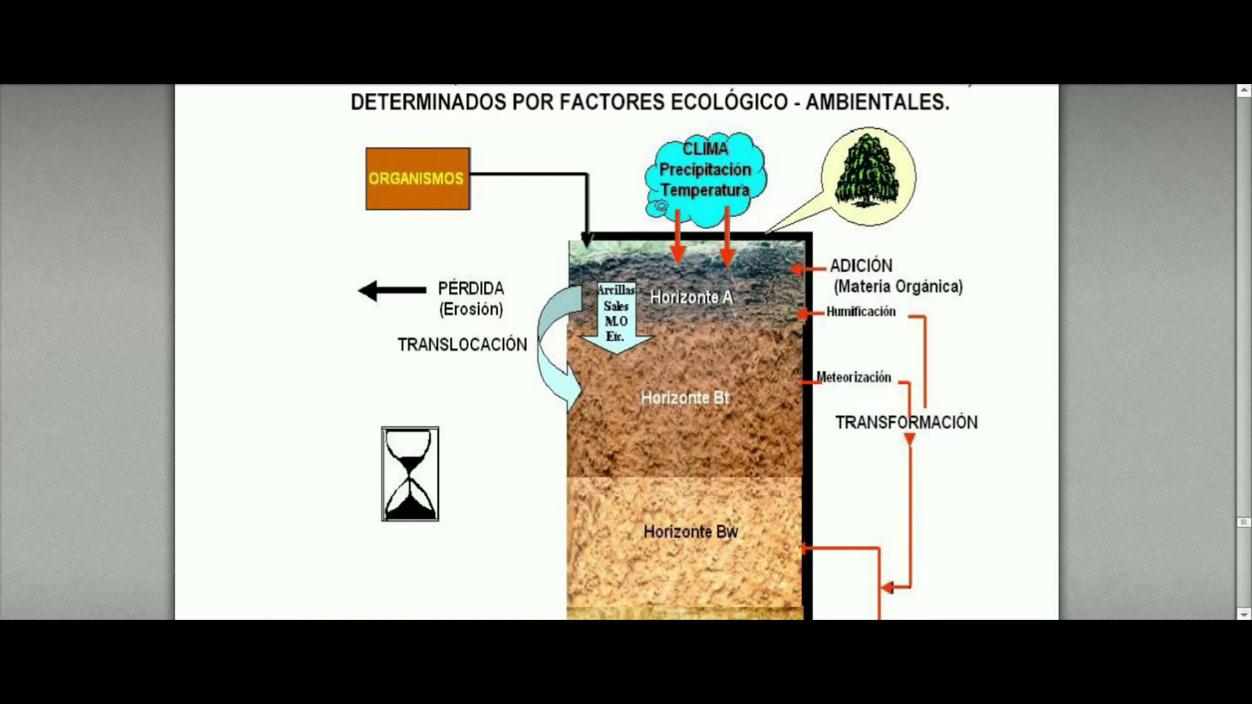
Step: Scroll past the soil profile diagram to the desert, Andean slope, páramo and Amazonia soils page
scroll(700, 520, down, 10)
scroll(700, 520, down, 2)
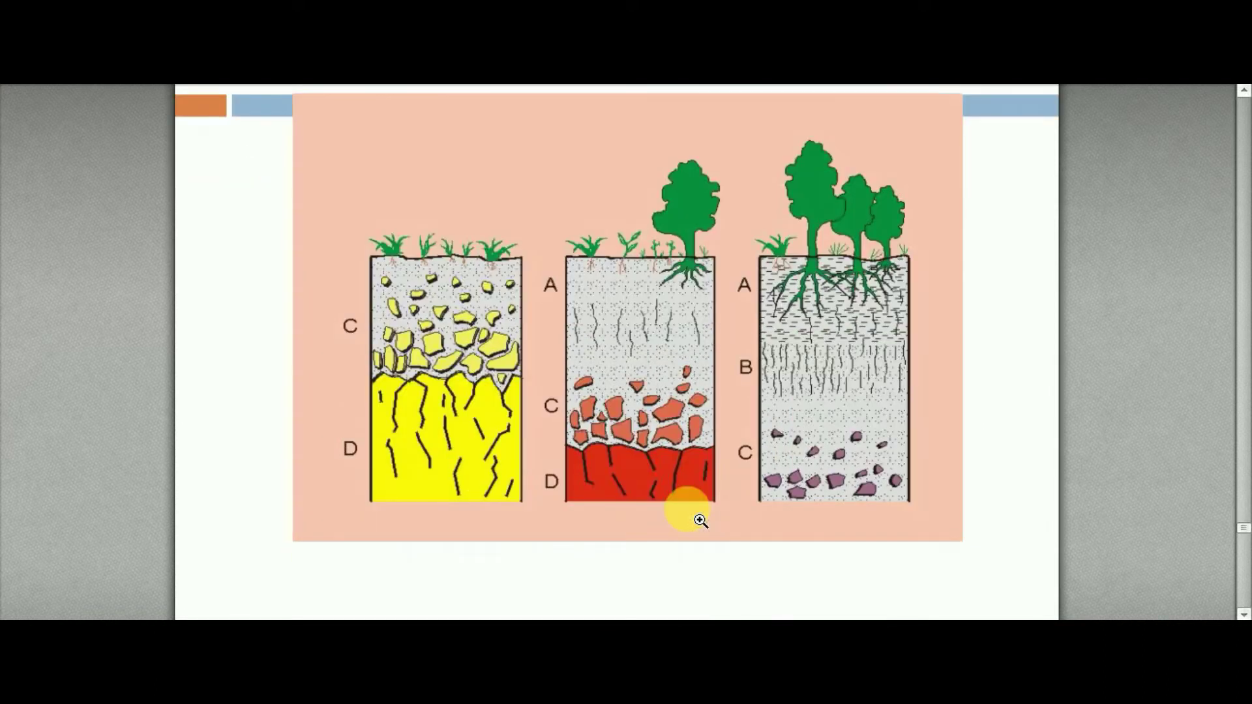
scroll(717, 509, up, 1)
scroll(821, 482, down, 1)
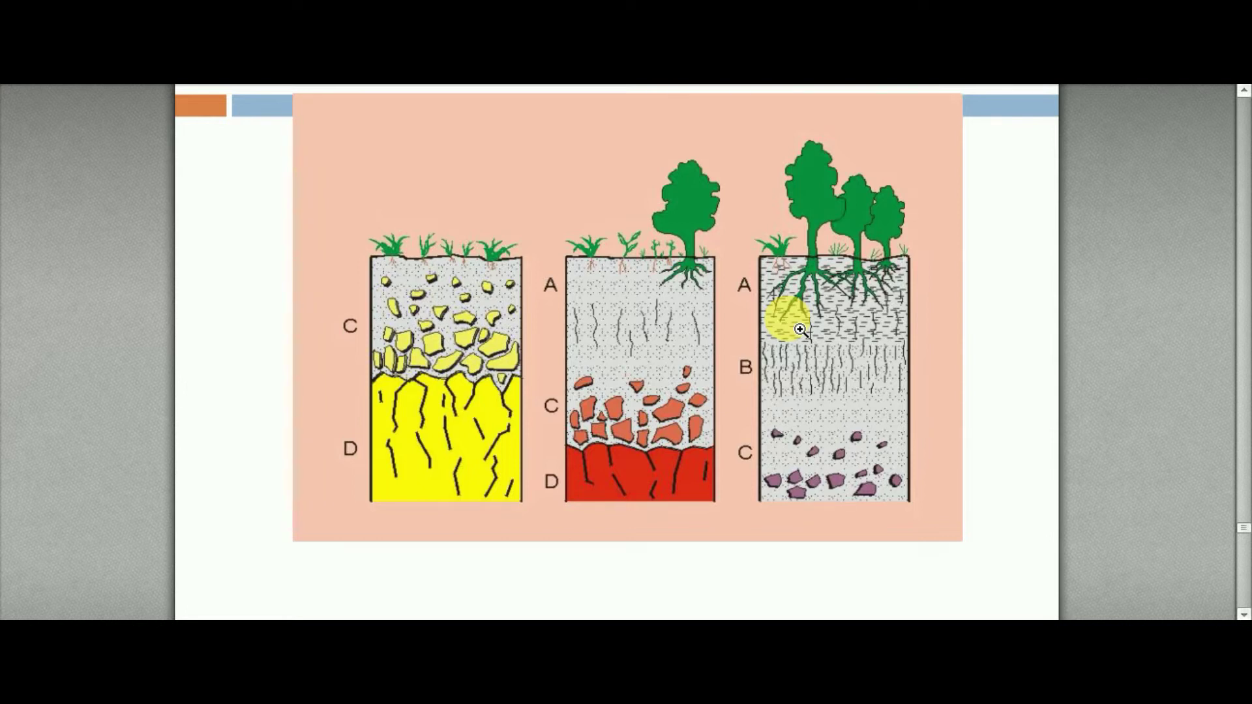
scroll(329, 491, down, 5)
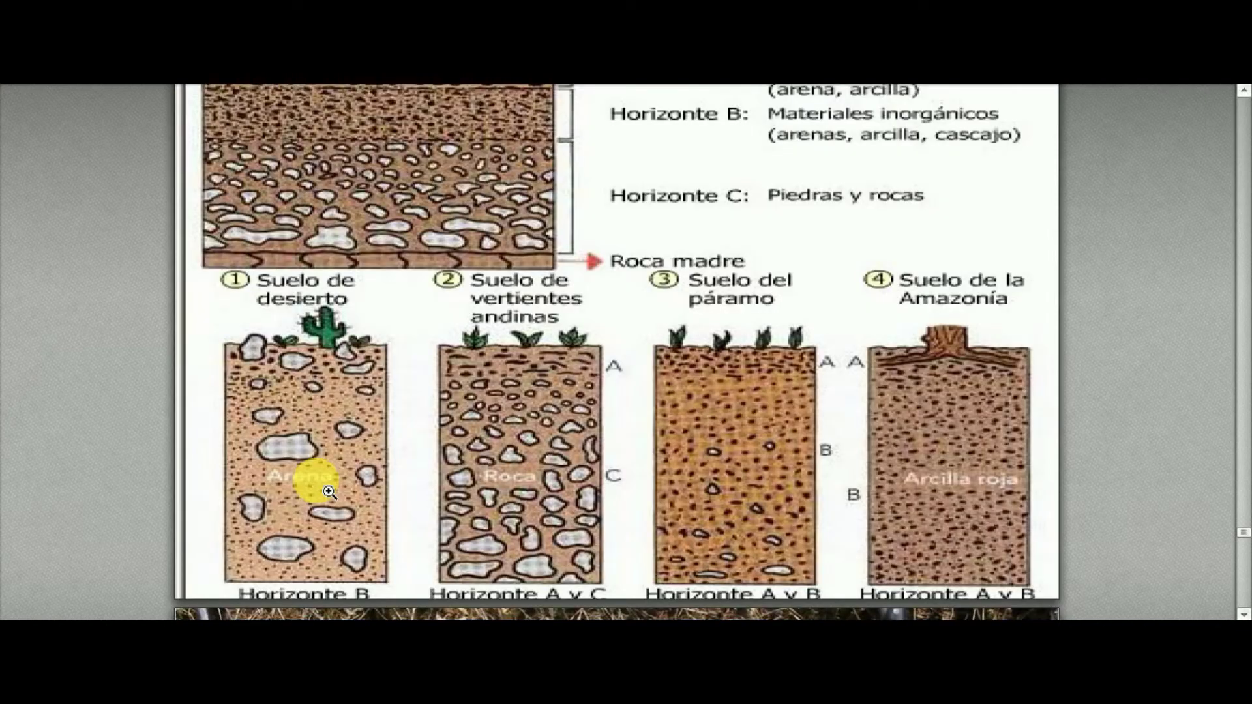
Step: Page through the SL 3319 and SL 3322 soil-pit photos to the alteration contour map
scroll(330, 492, down, 2)
scroll(331, 493, down, 3)
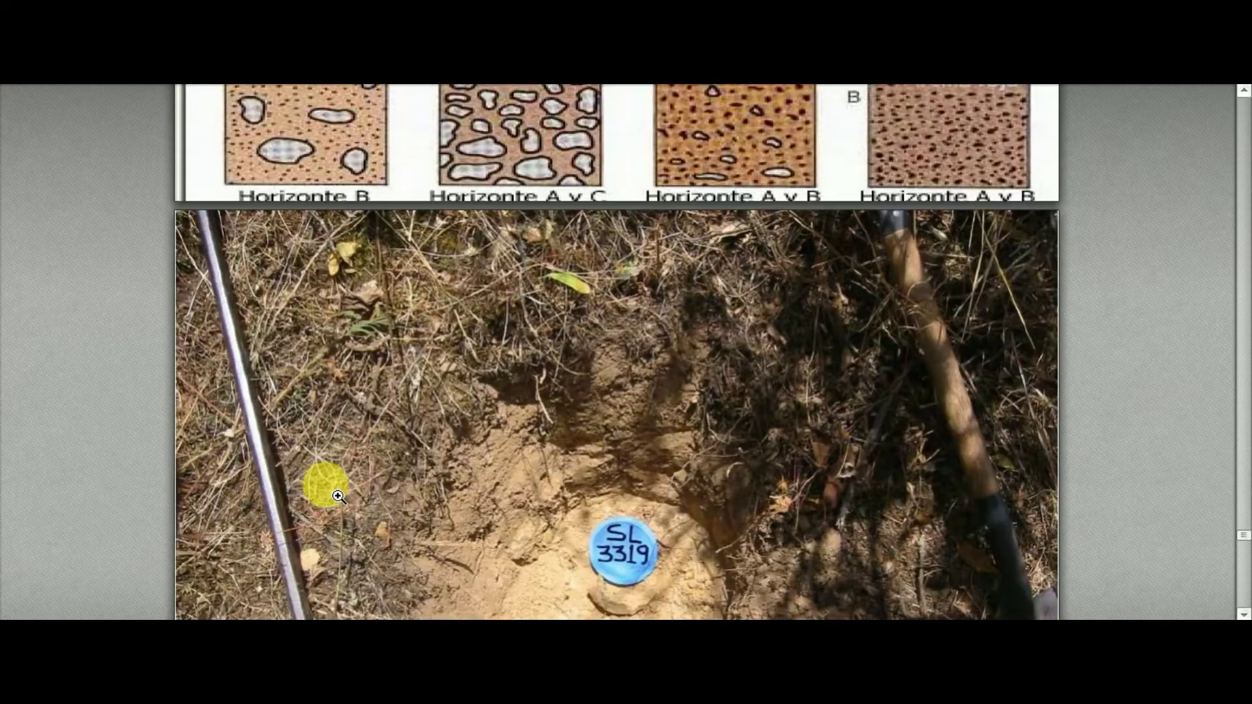
scroll(337, 497, down, 2)
scroll(337, 497, down, 1)
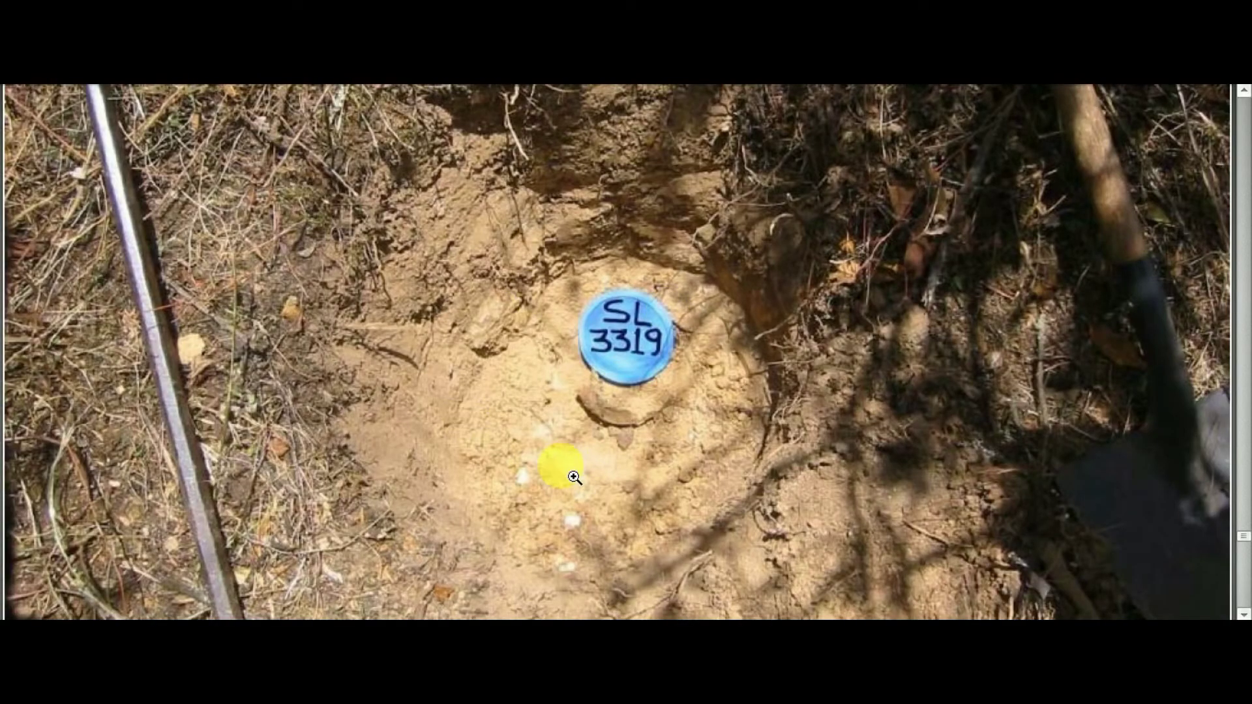
scroll(574, 477, up, 1)
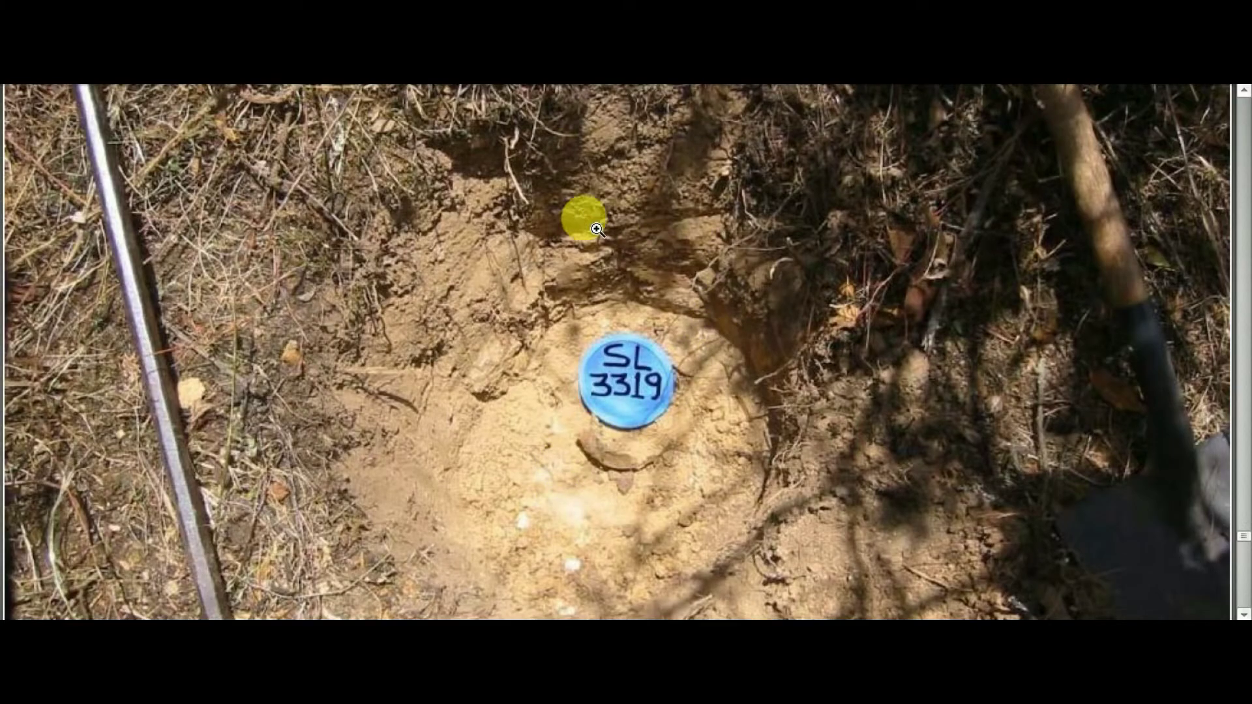
scroll(574, 225, down, 1)
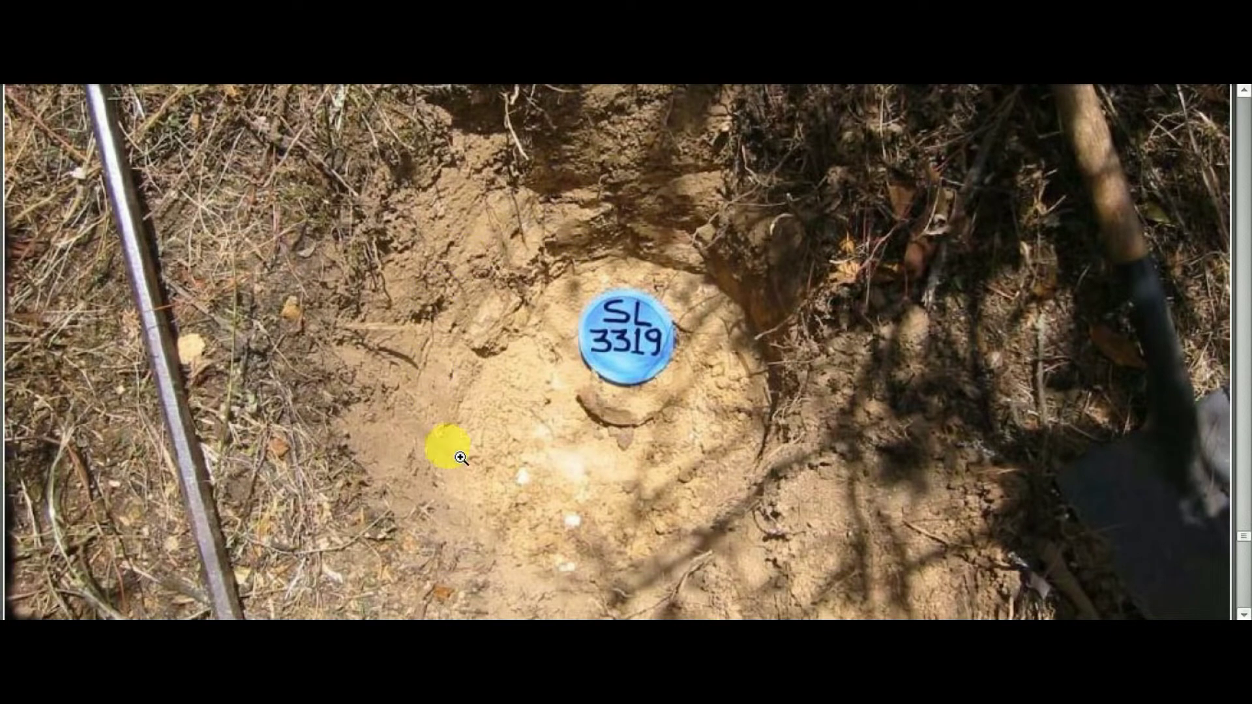
key(Right)
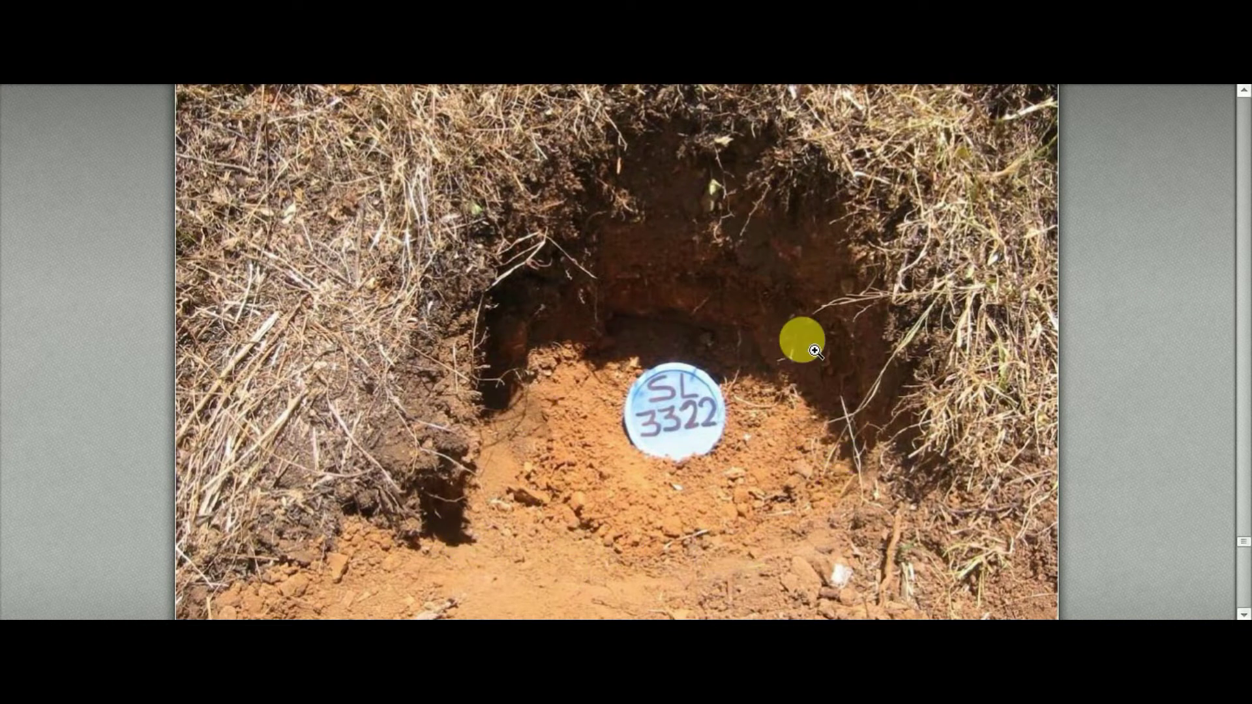
scroll(812, 396, down, 5)
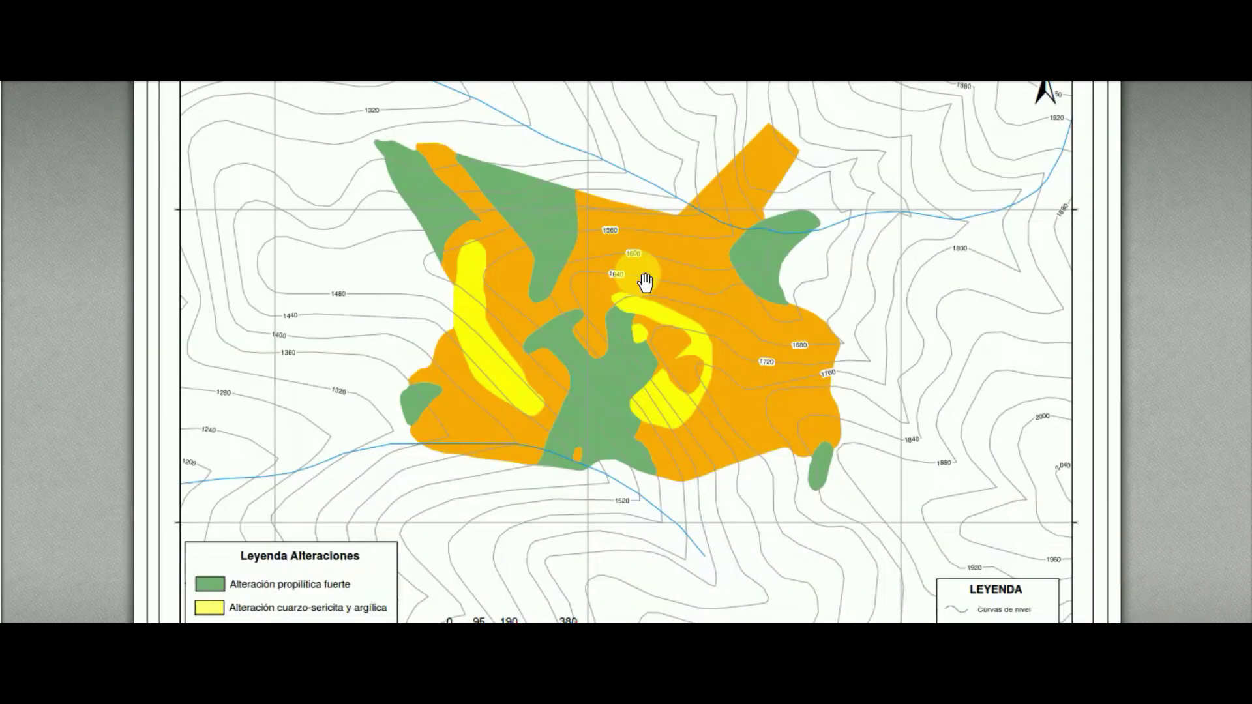
scroll(644, 282, up, 3)
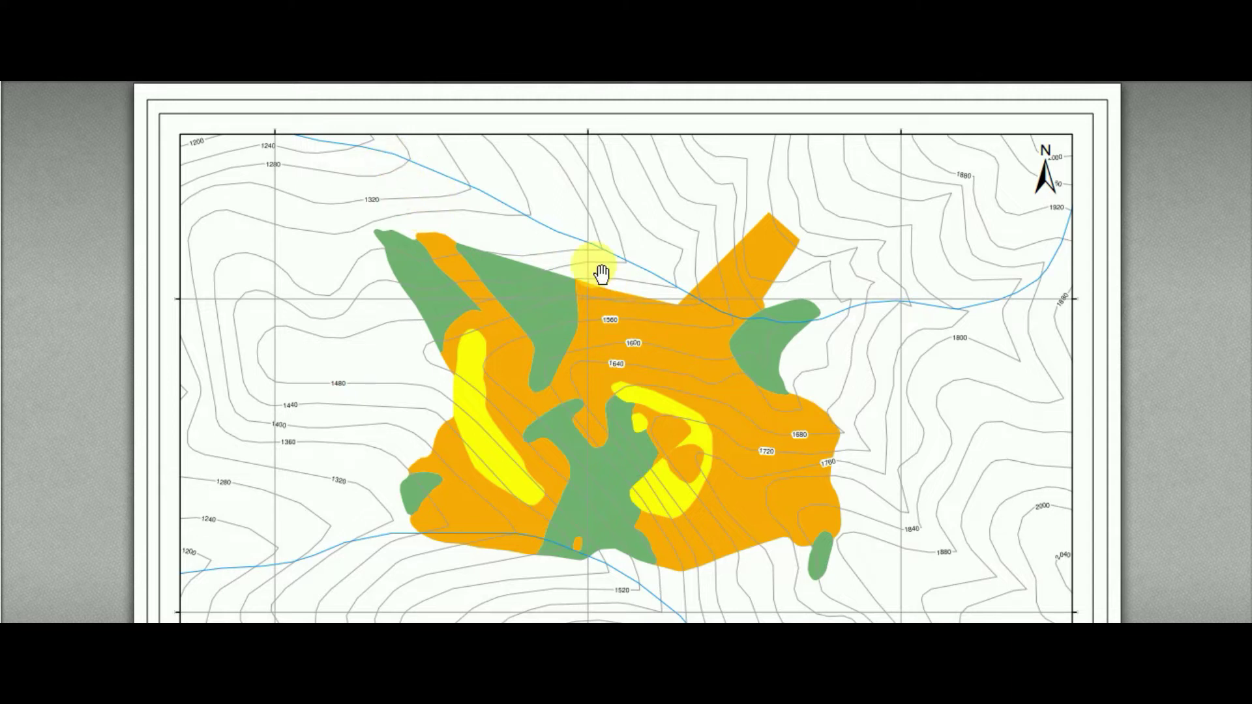
scroll(495, 515, down, 3)
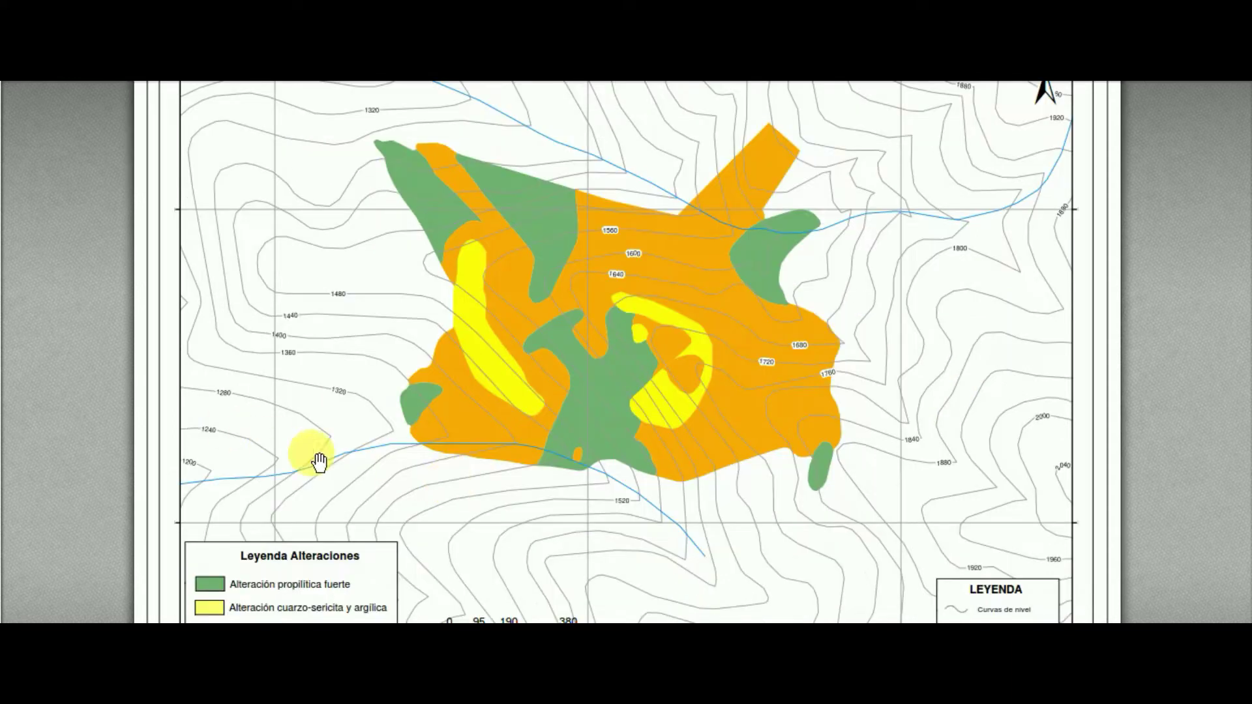
scroll(543, 498, down, 1)
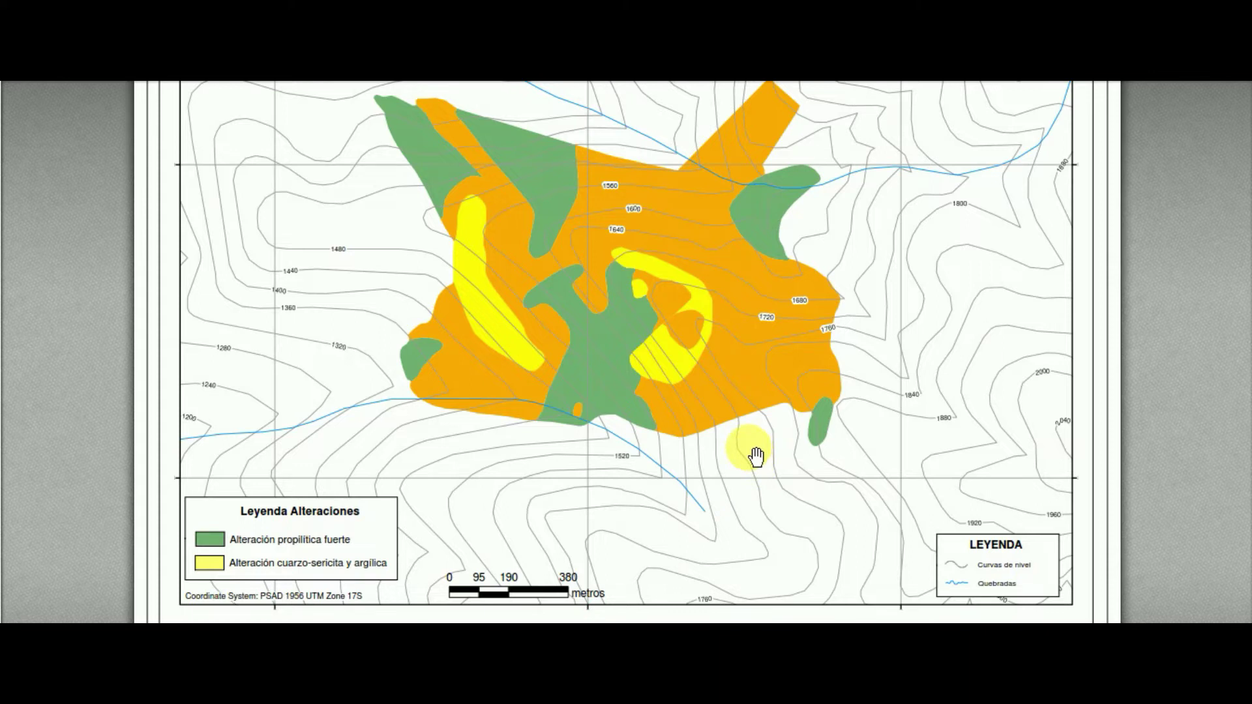
scroll(572, 438, up, 1)
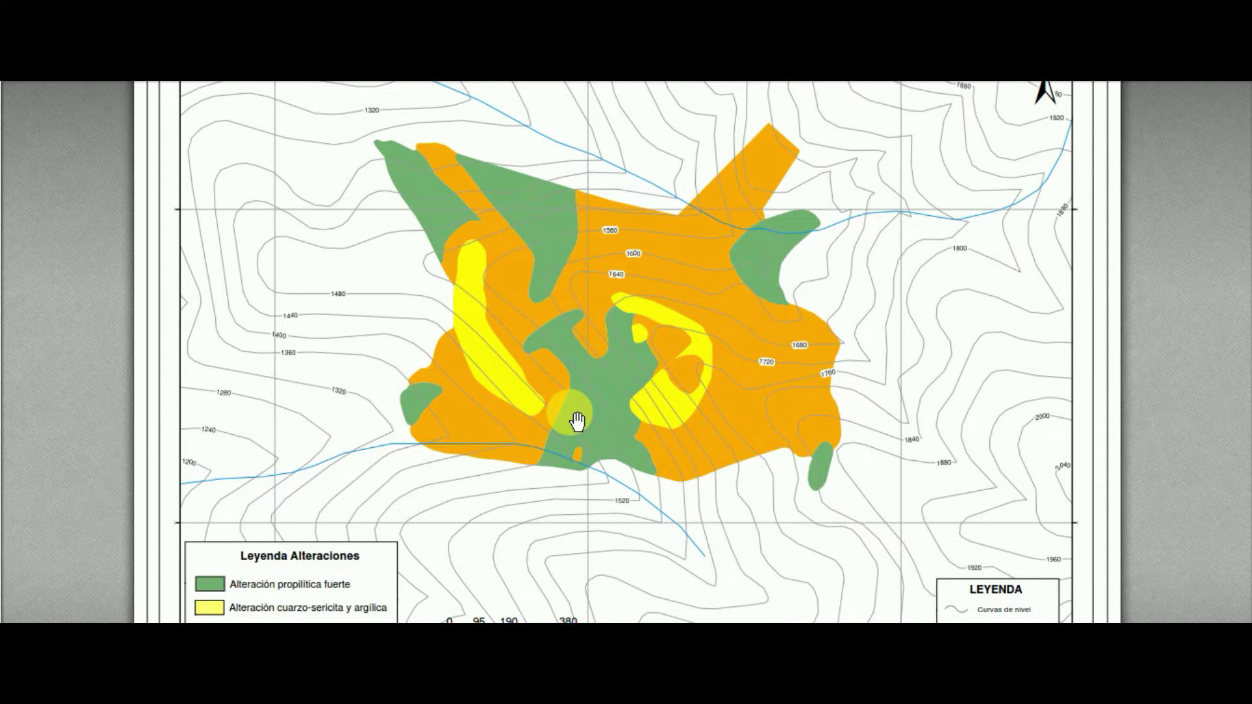
scroll(808, 394, up, 1)
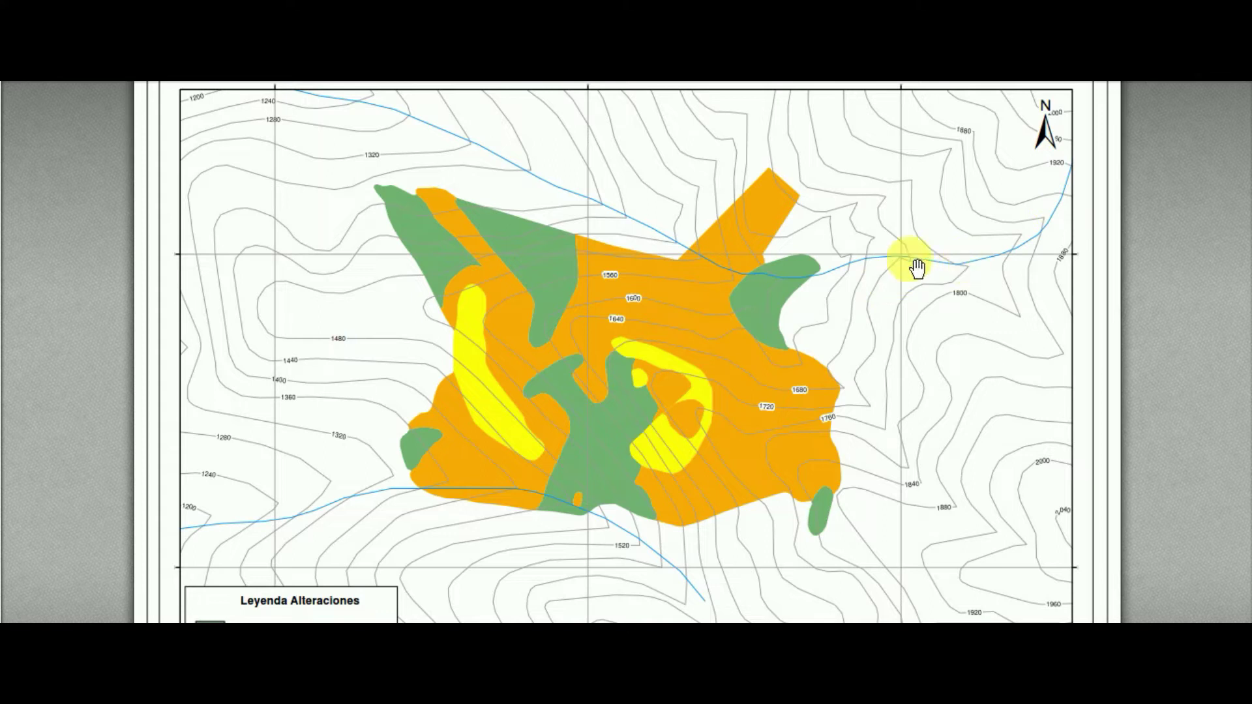
Step: Scroll over the alteration map's legend and scale bar to finish reviewing it
scroll(652, 352, down, 3)
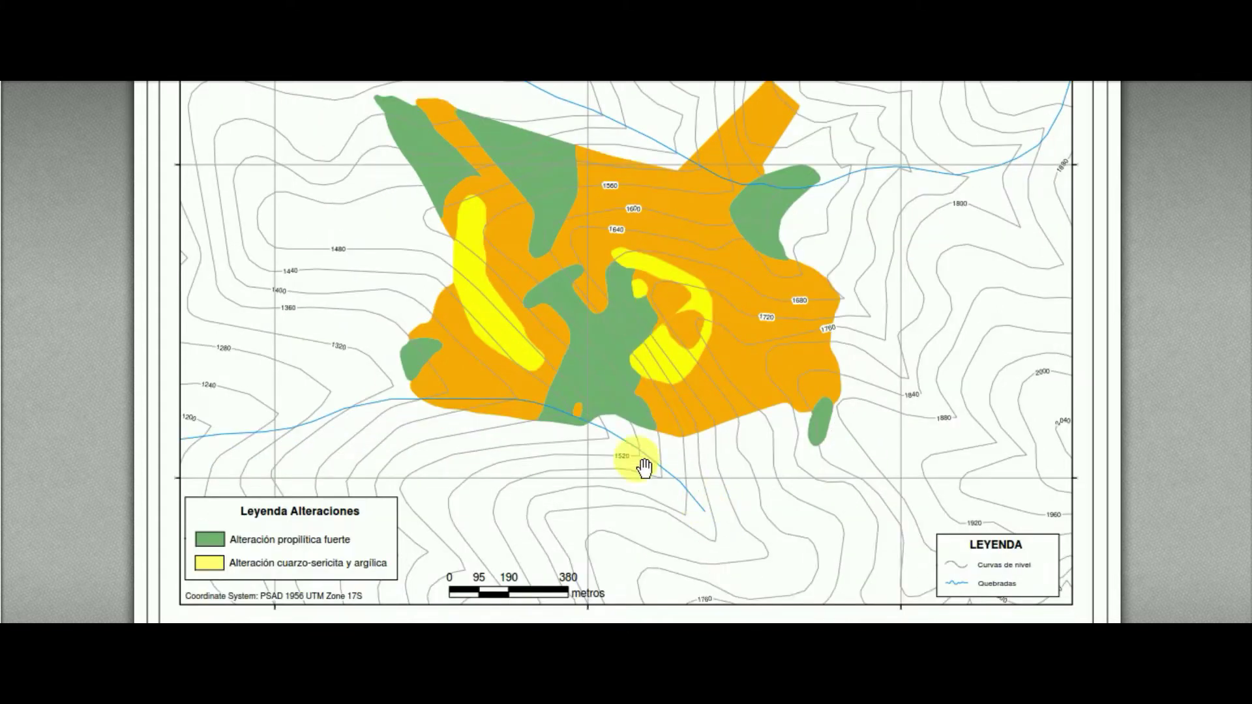
scroll(746, 405, up, 1)
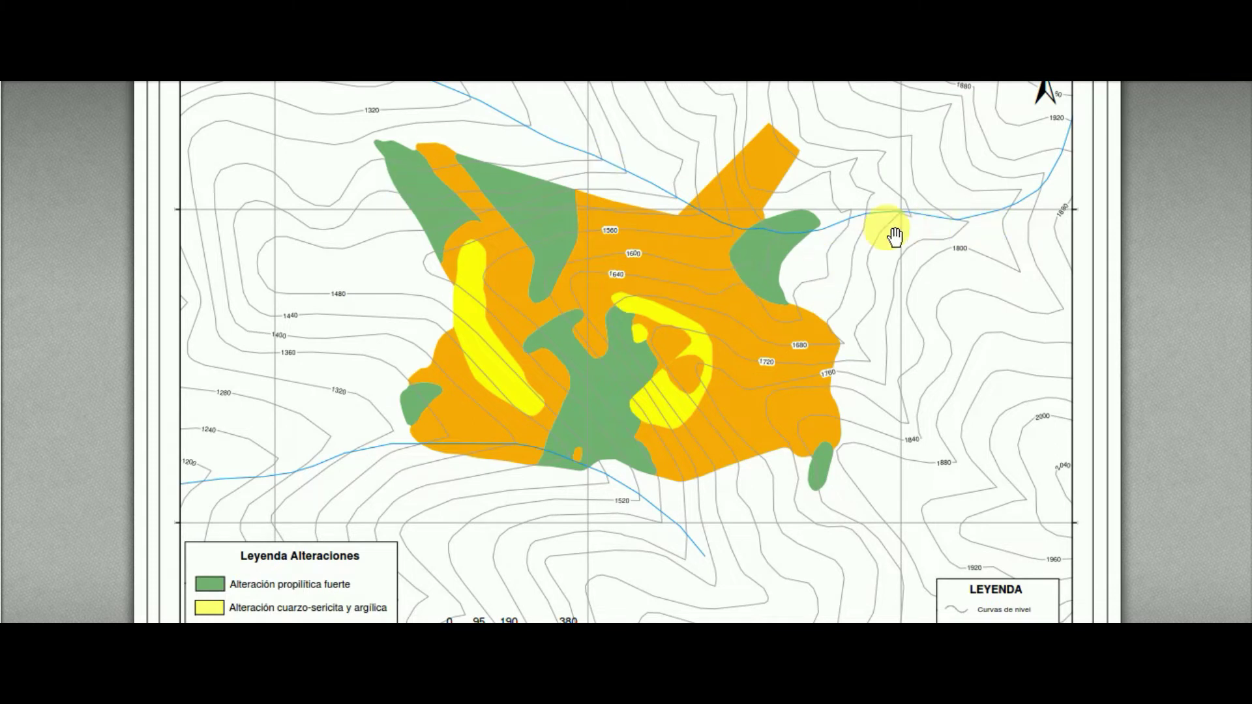
scroll(895, 236, up, 2)
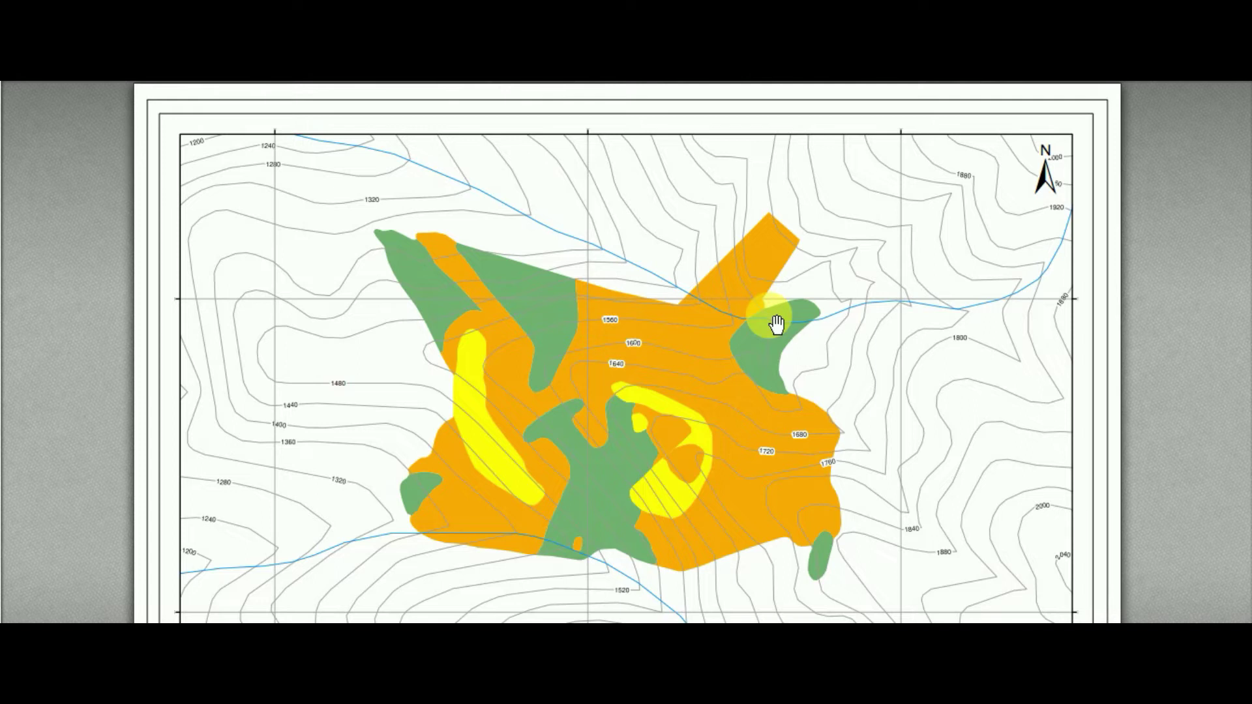
scroll(776, 324, down, 1)
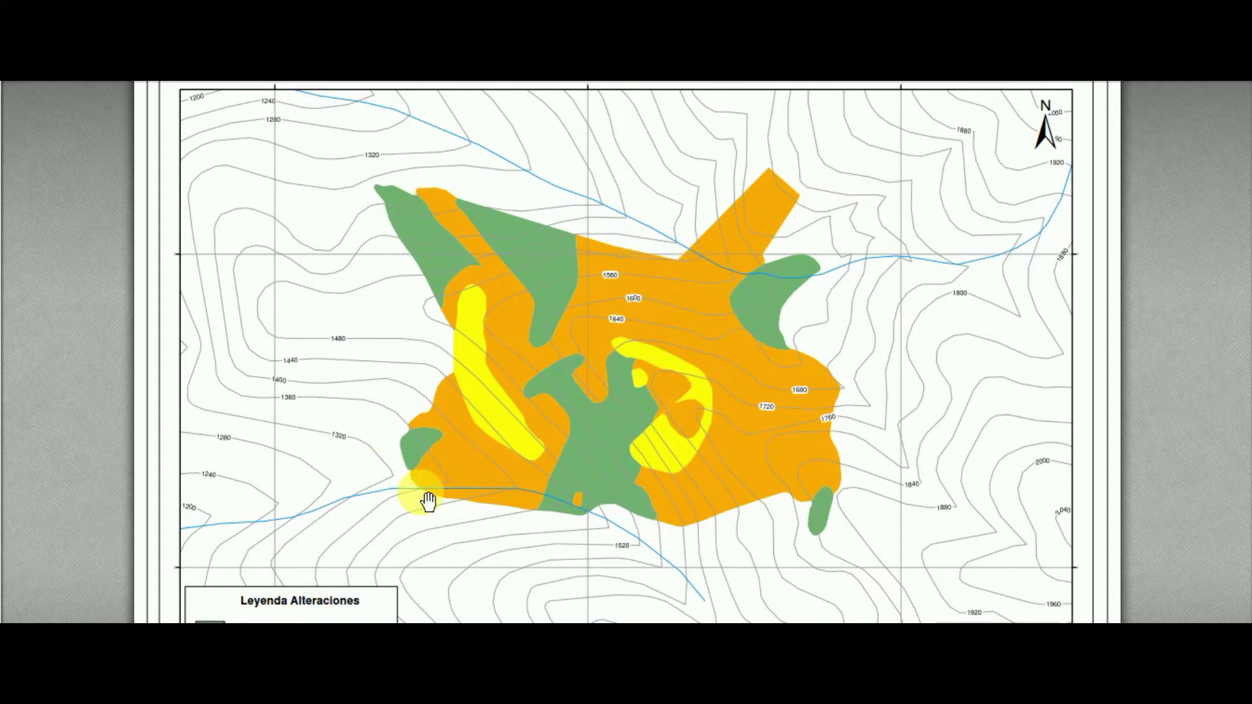
scroll(652, 508, down, 1)
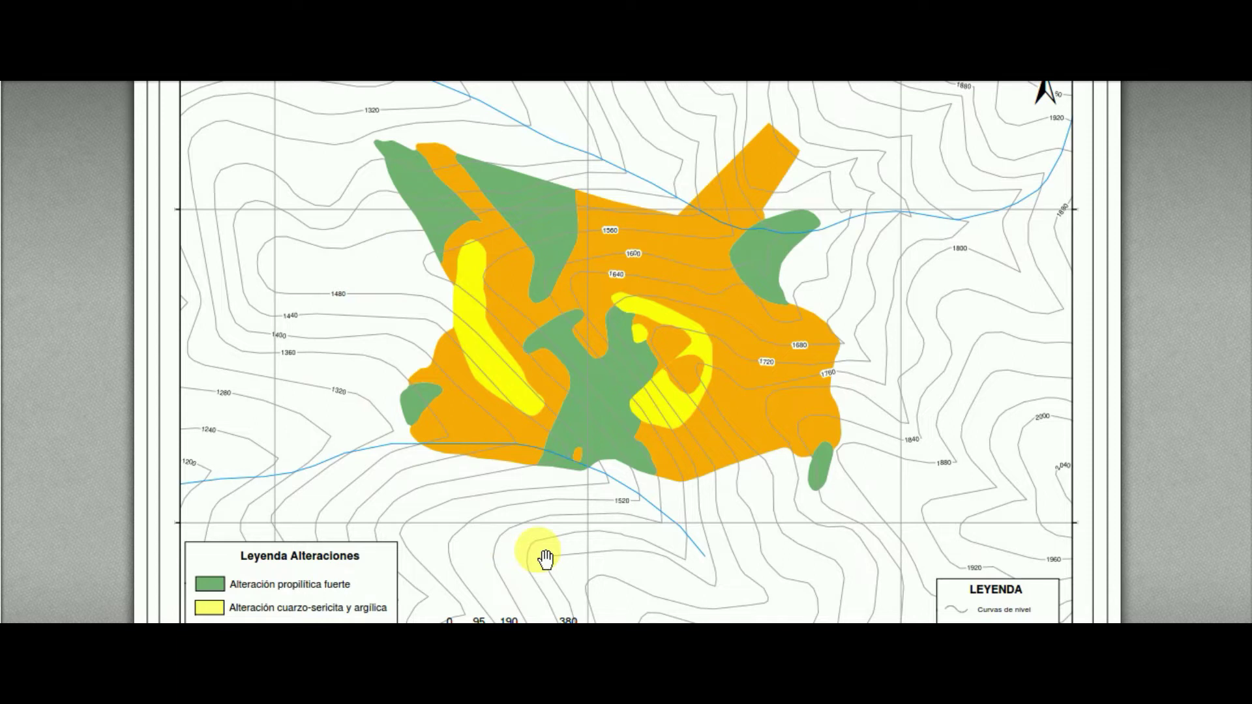
scroll(560, 542, up, 1)
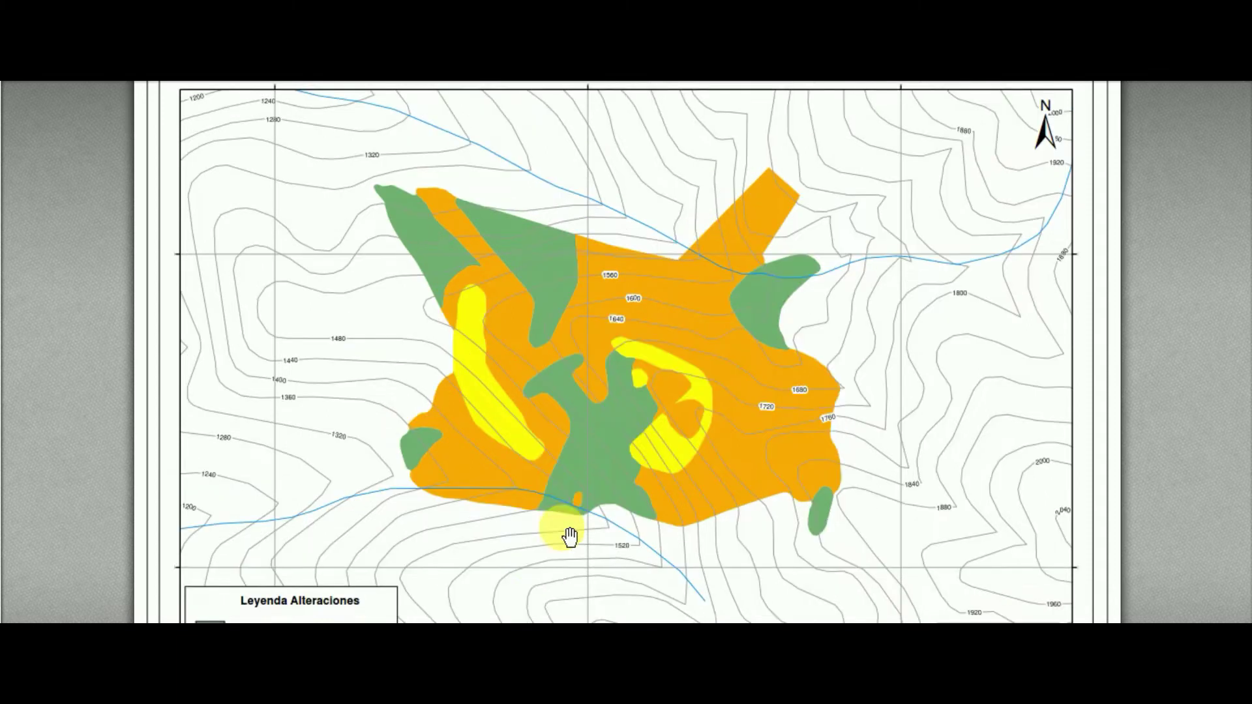
scroll(570, 535, up, 1)
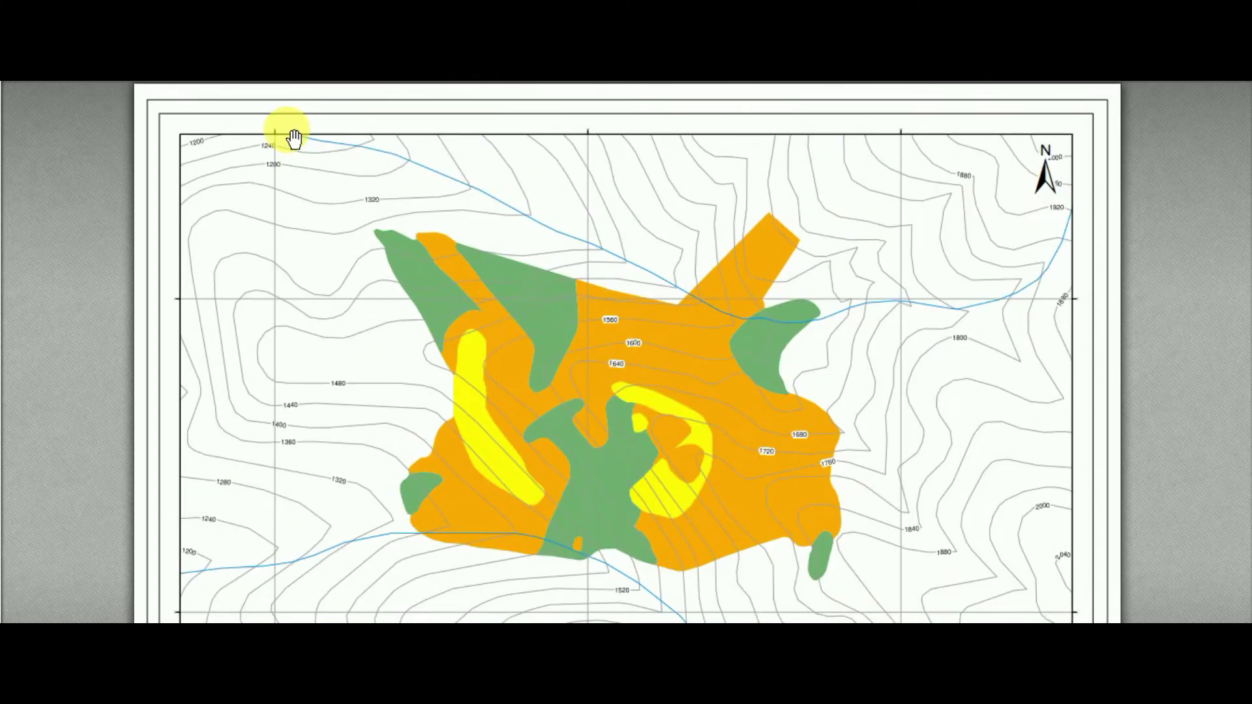
scroll(772, 352, down, 2)
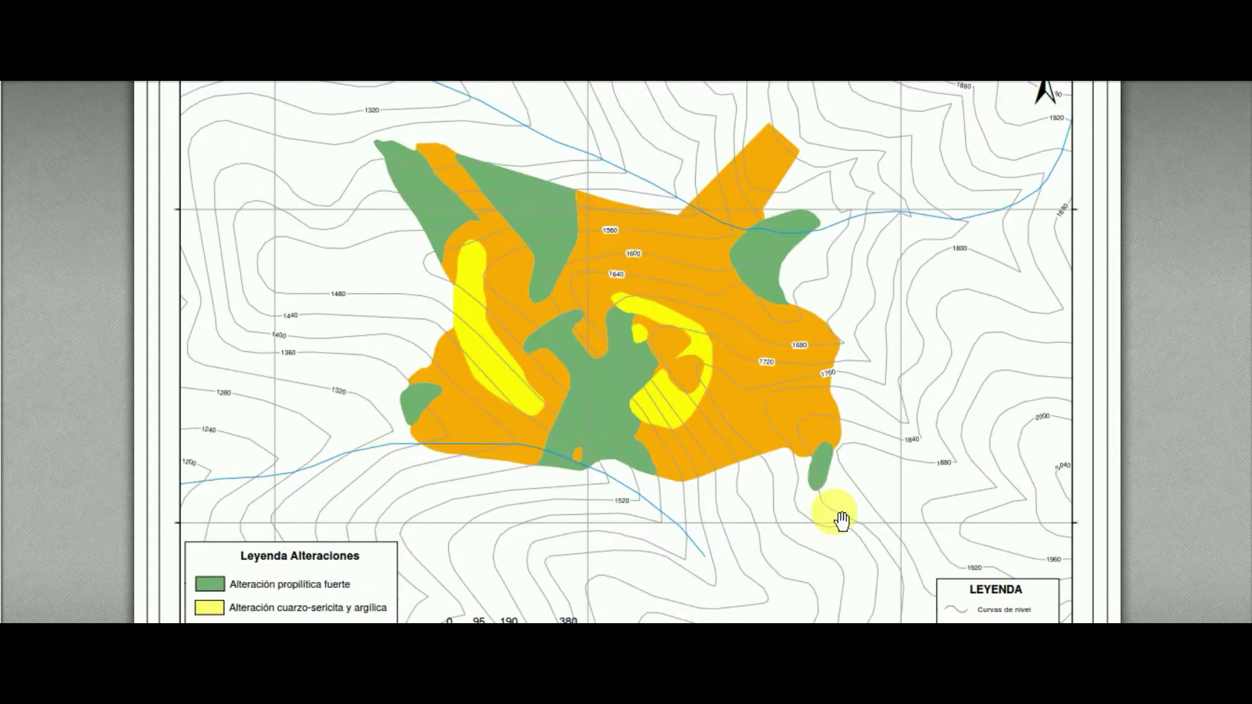
scroll(840, 520, up, 1)
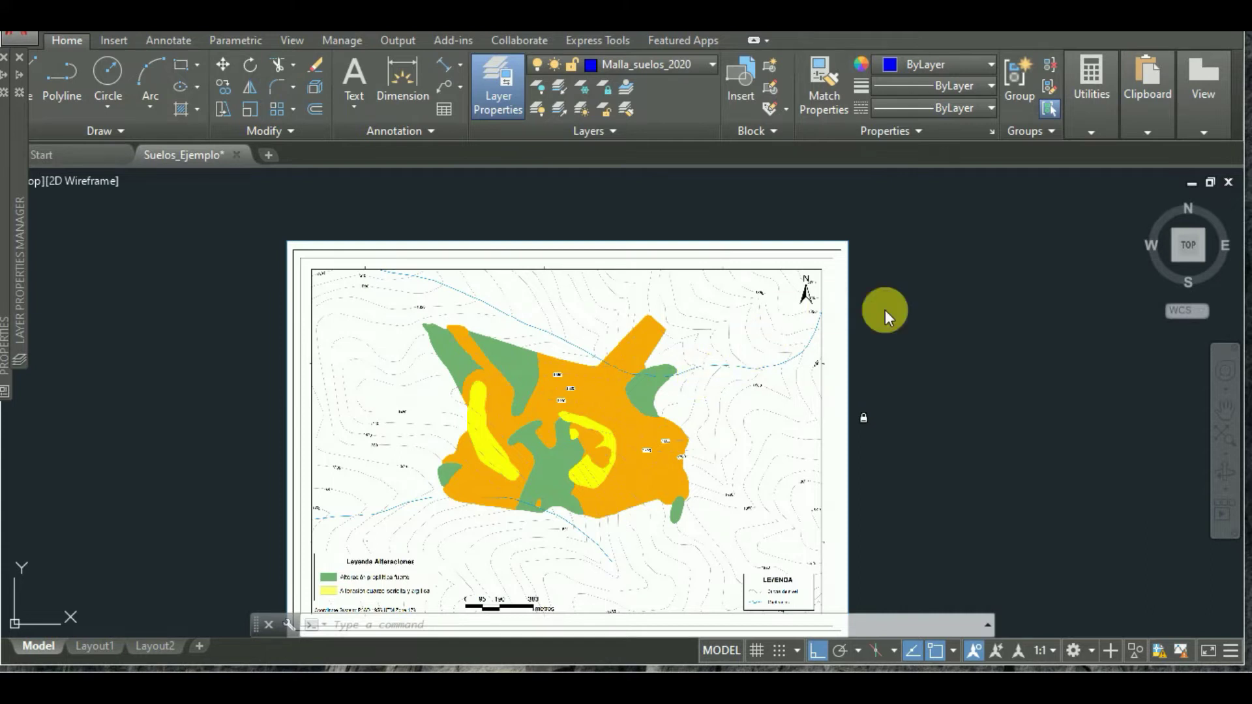
scroll(601, 253, down, 2)
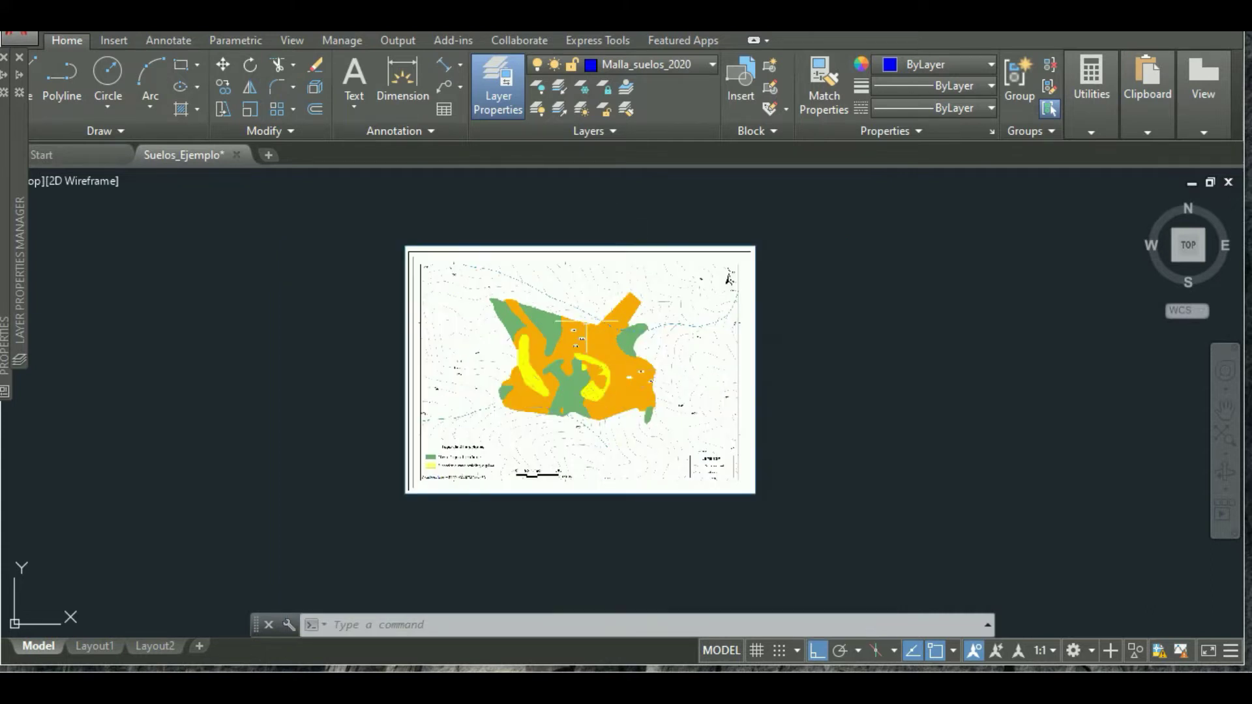
scroll(587, 321, up, 4)
scroll(571, 342, down, 2)
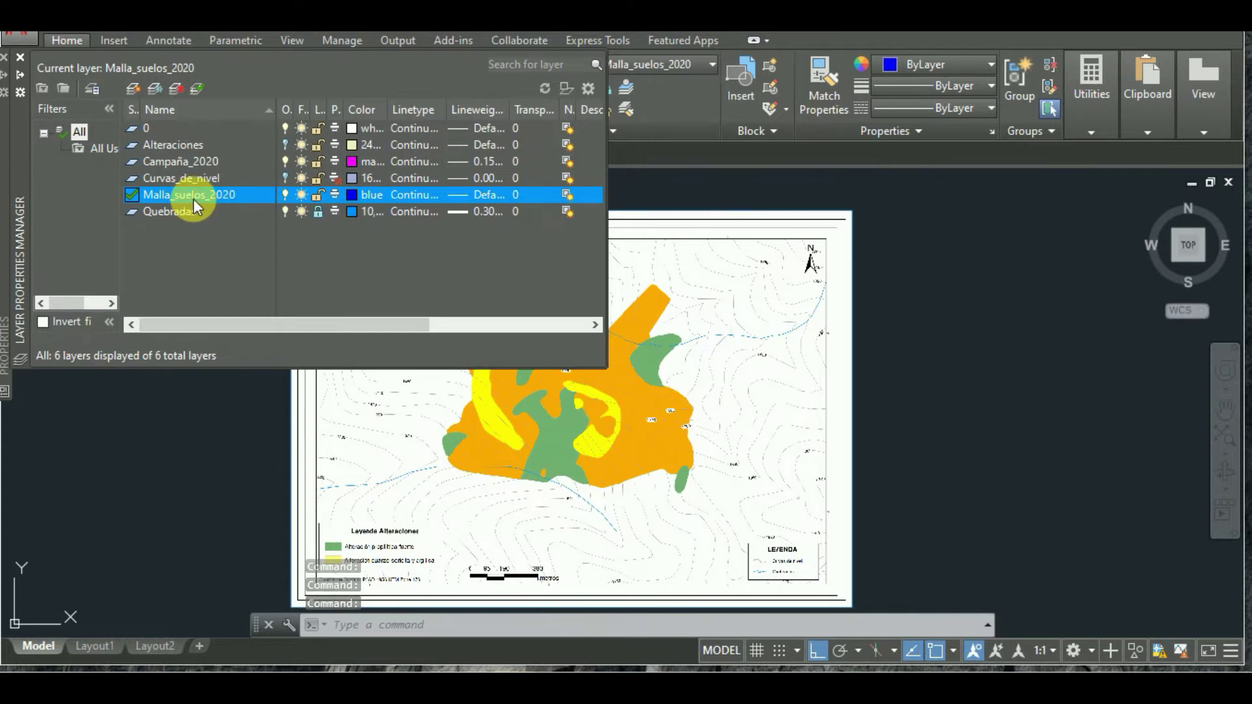
Step: Make Campaña_2020 the current layer in the Layer Properties Manager and close the panel
click(201, 162)
text(2020)
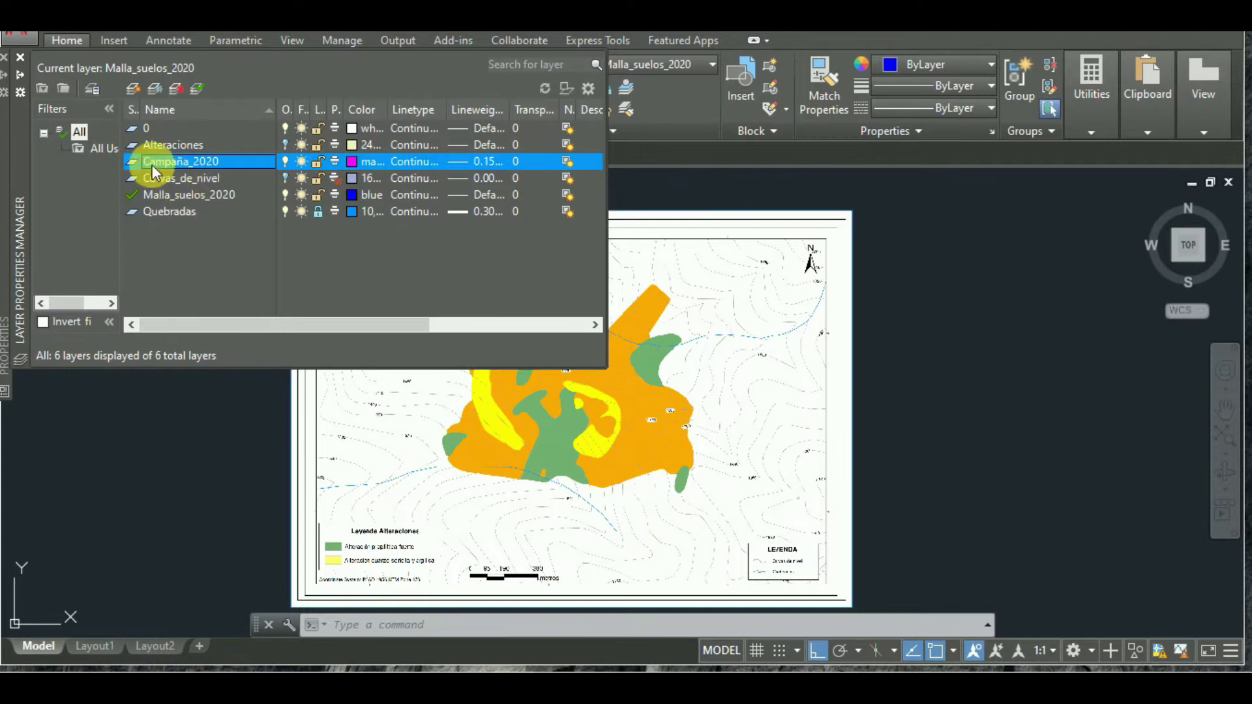
click(191, 87)
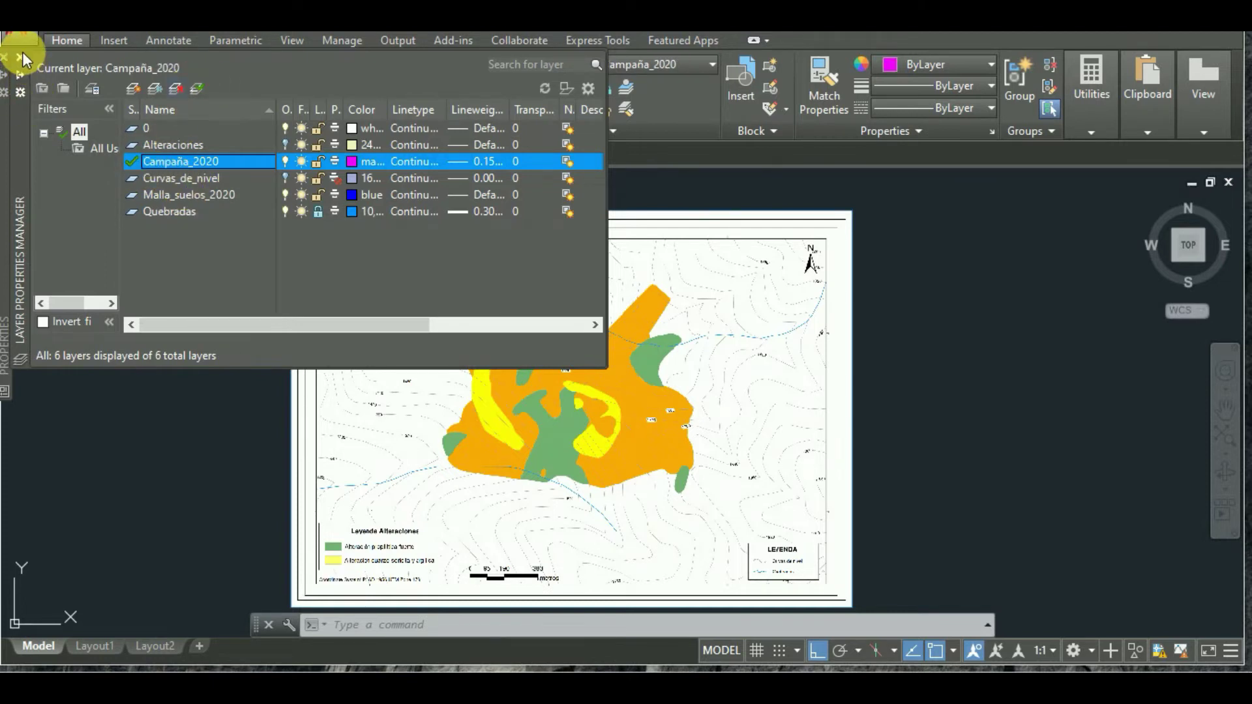
click(20, 57)
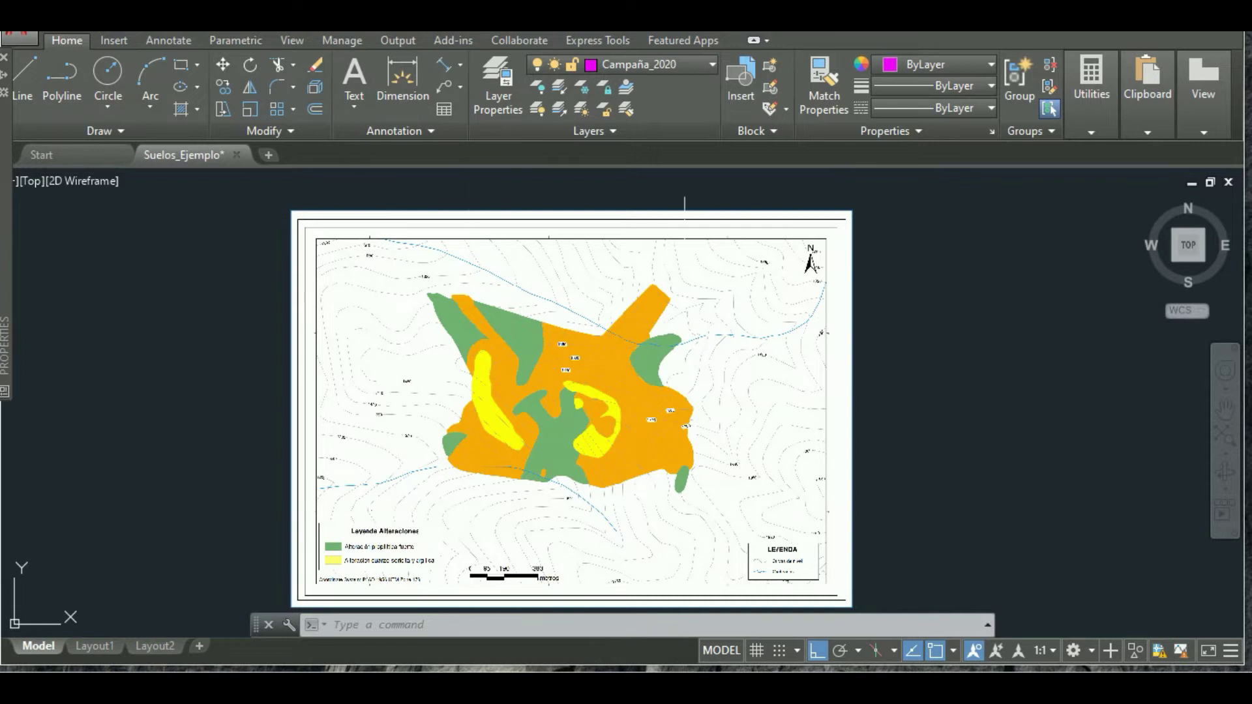
Step: Place a POINT between the 1240 and 1280 contours near the map's upper-left corner
scroll(509, 289, up, 2)
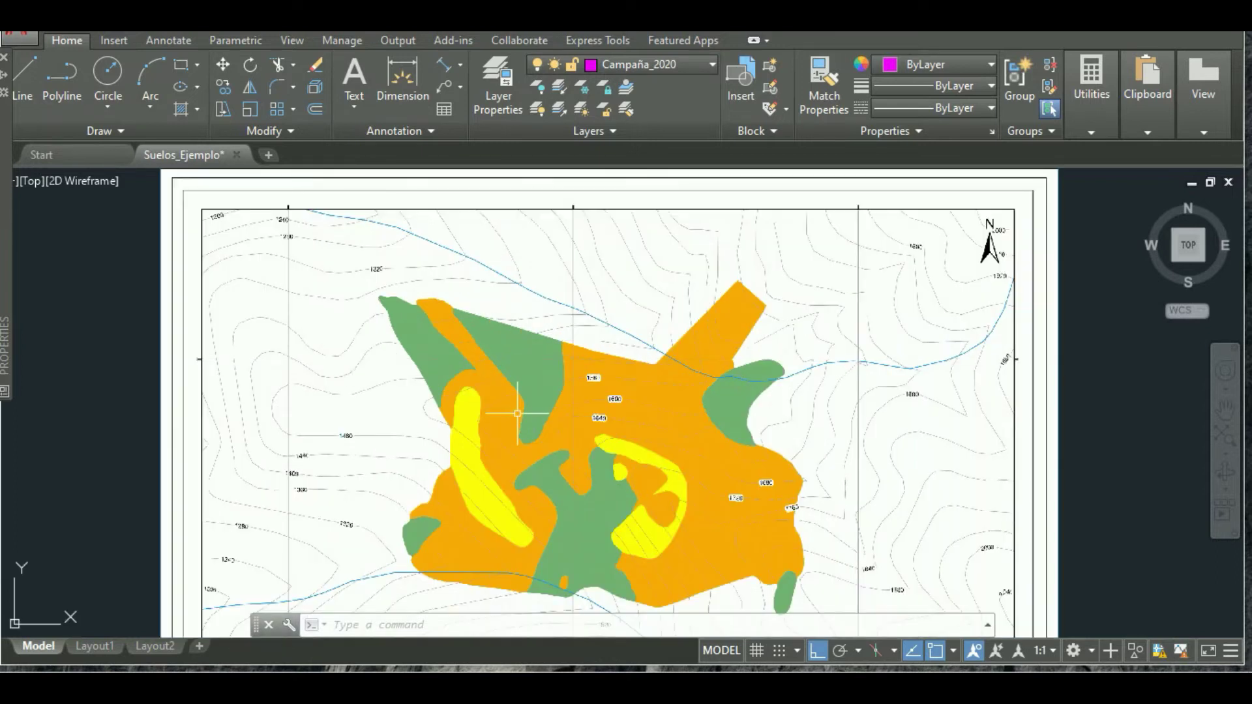
text(POINT)
key(Return)
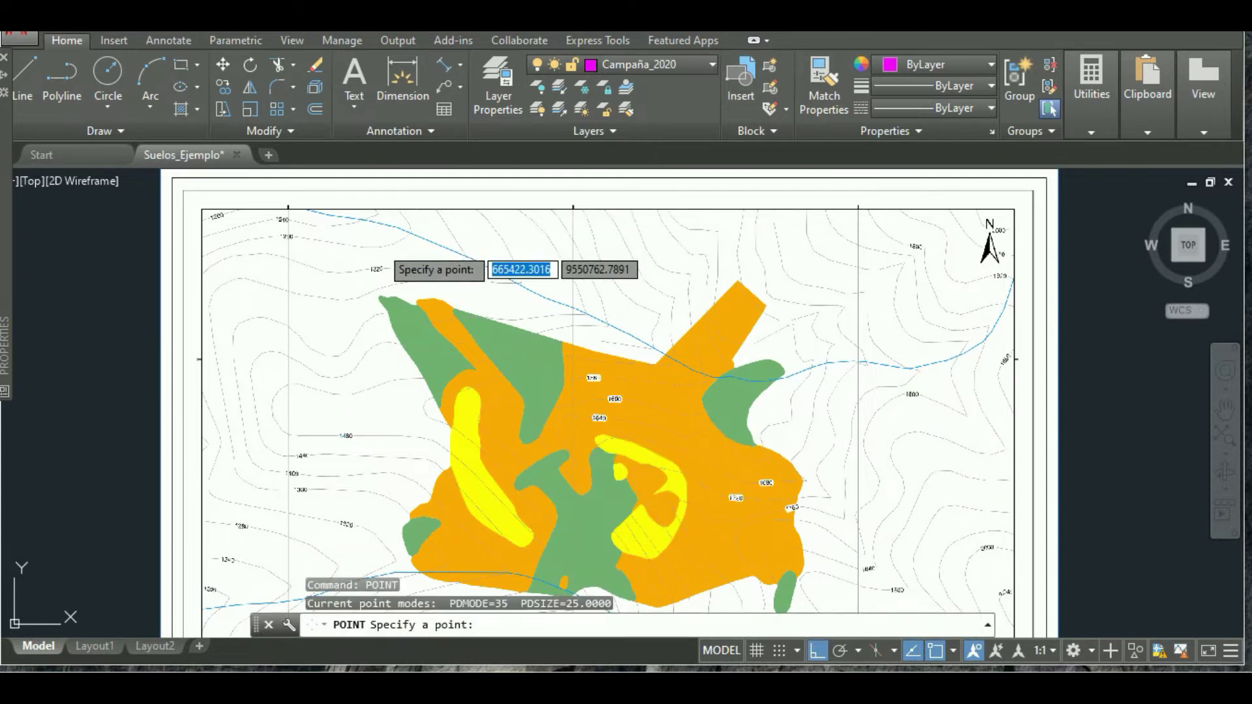
scroll(353, 251, up, 3)
scroll(411, 326, down, 3)
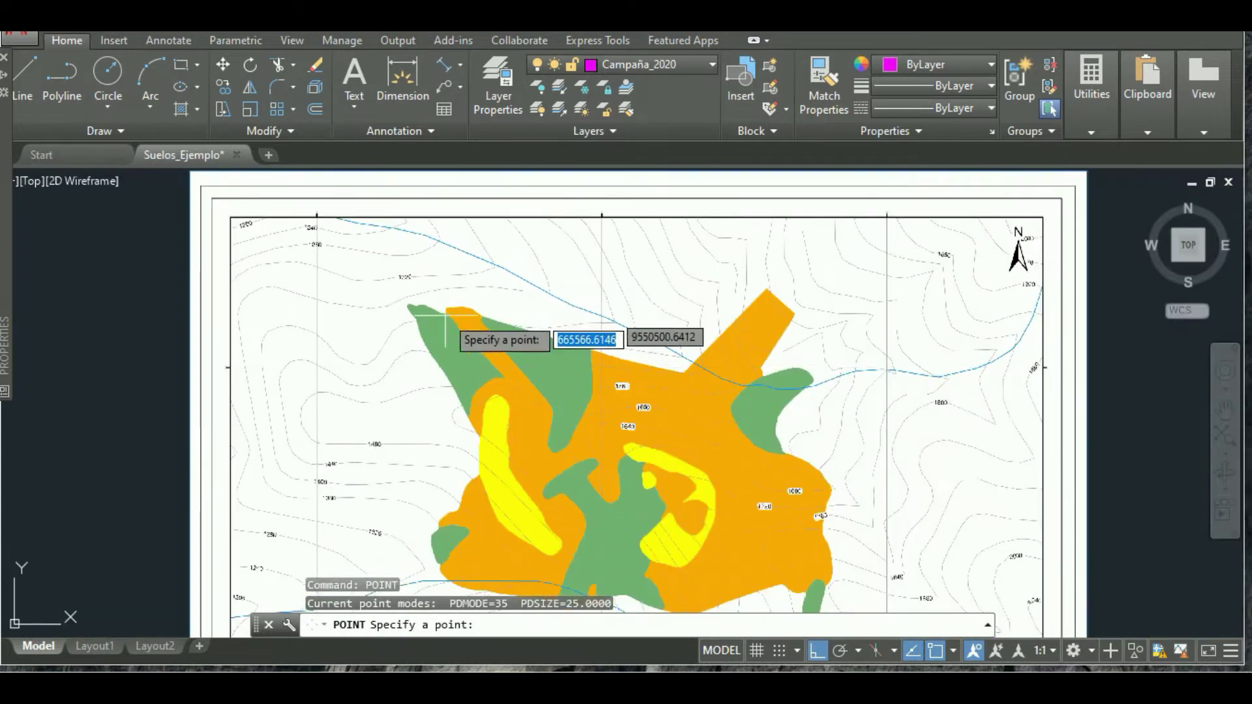
scroll(352, 227, up, 2)
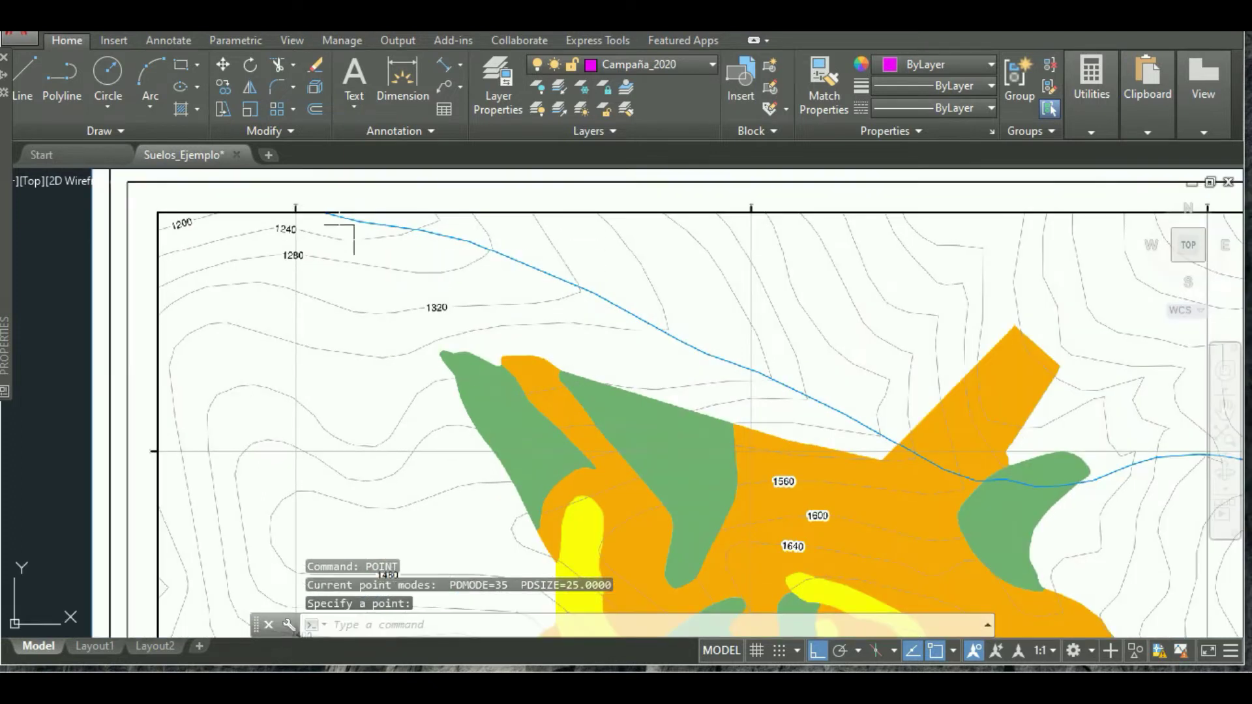
scroll(365, 352, down, 4)
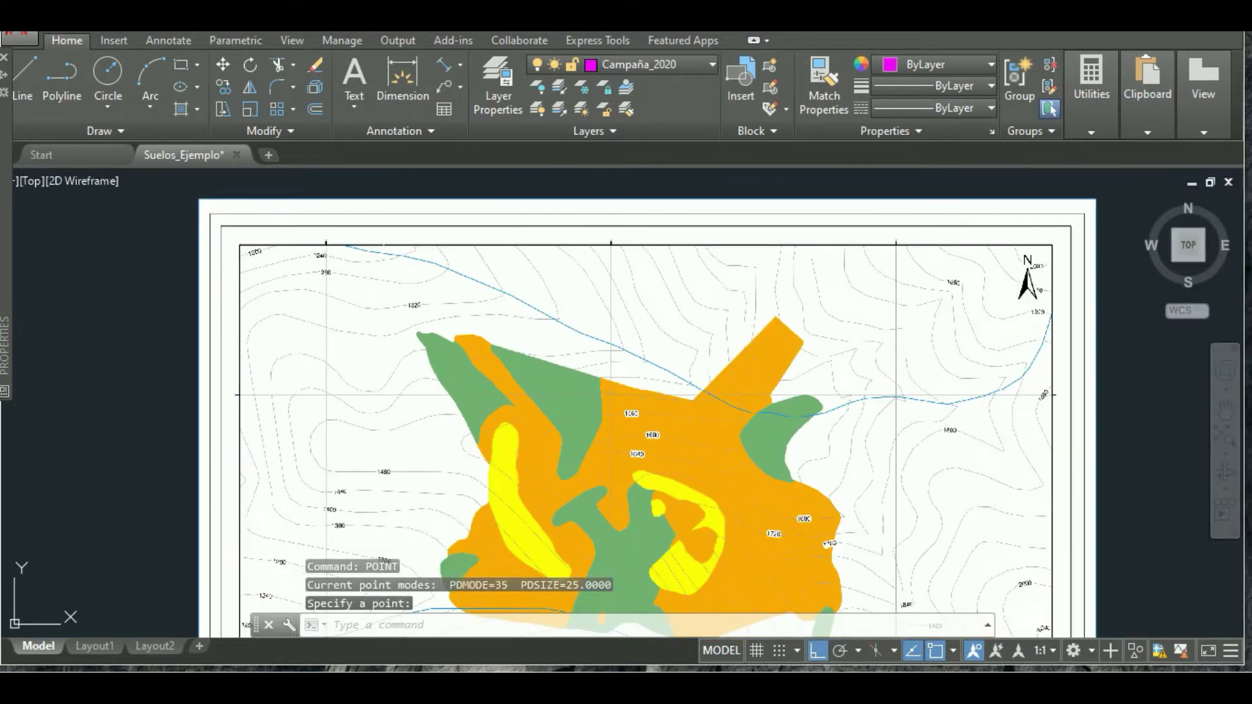
scroll(365, 353, up, 4)
scroll(365, 352, down, 4)
scroll(355, 246, up, 2)
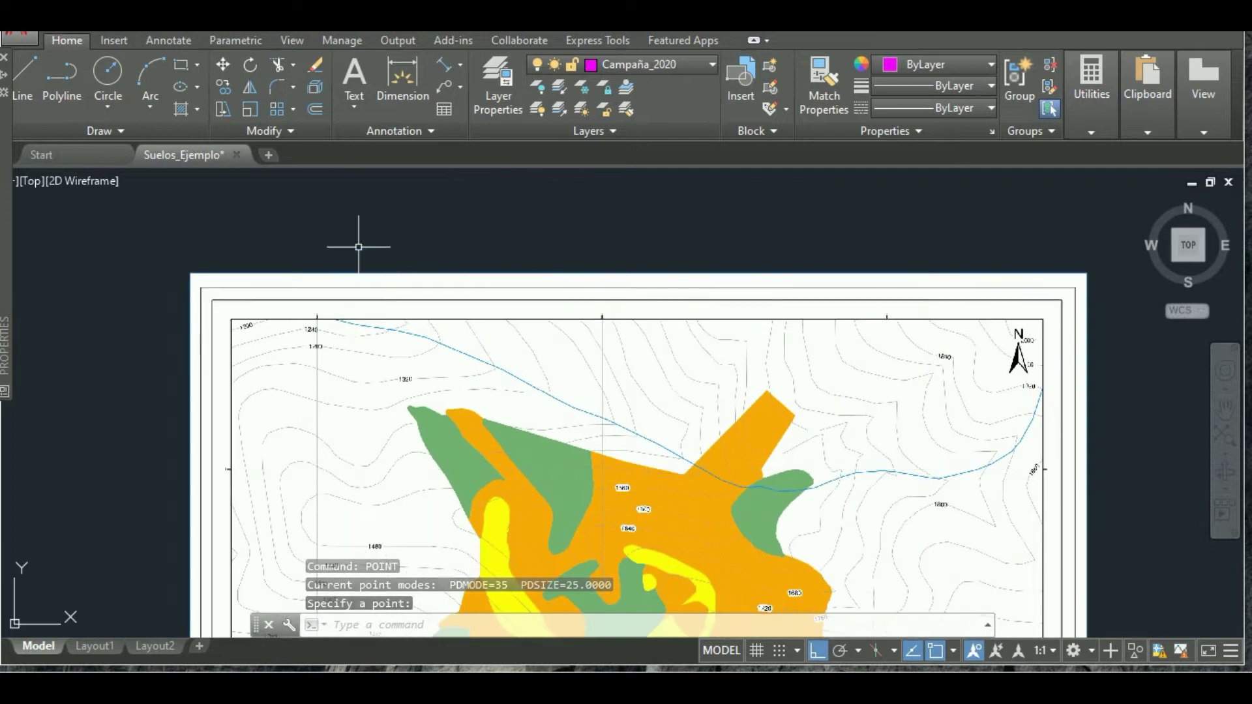
click(311, 210)
Step: Window-select the newly placed sample point
click(432, 375)
scroll(347, 334, up, 4)
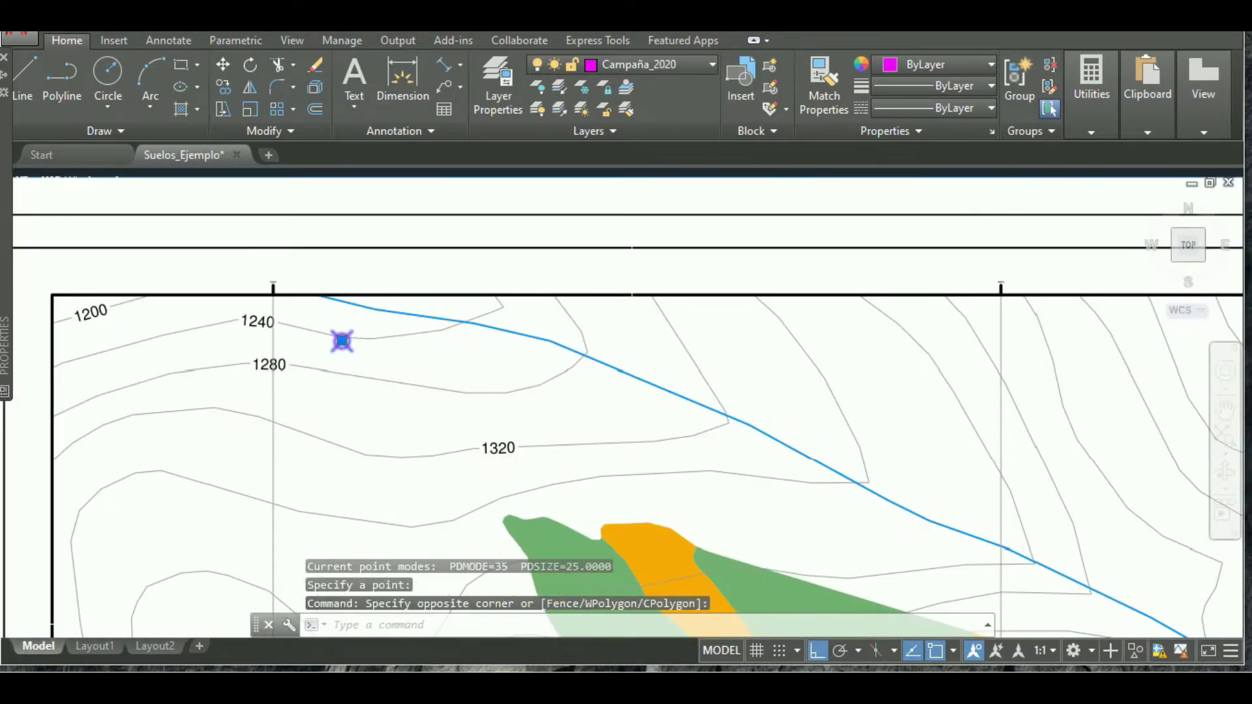
click(1092, 127)
Step: Set the point style to circle-with-crosshair at size 30 in absolute units
click(1119, 248)
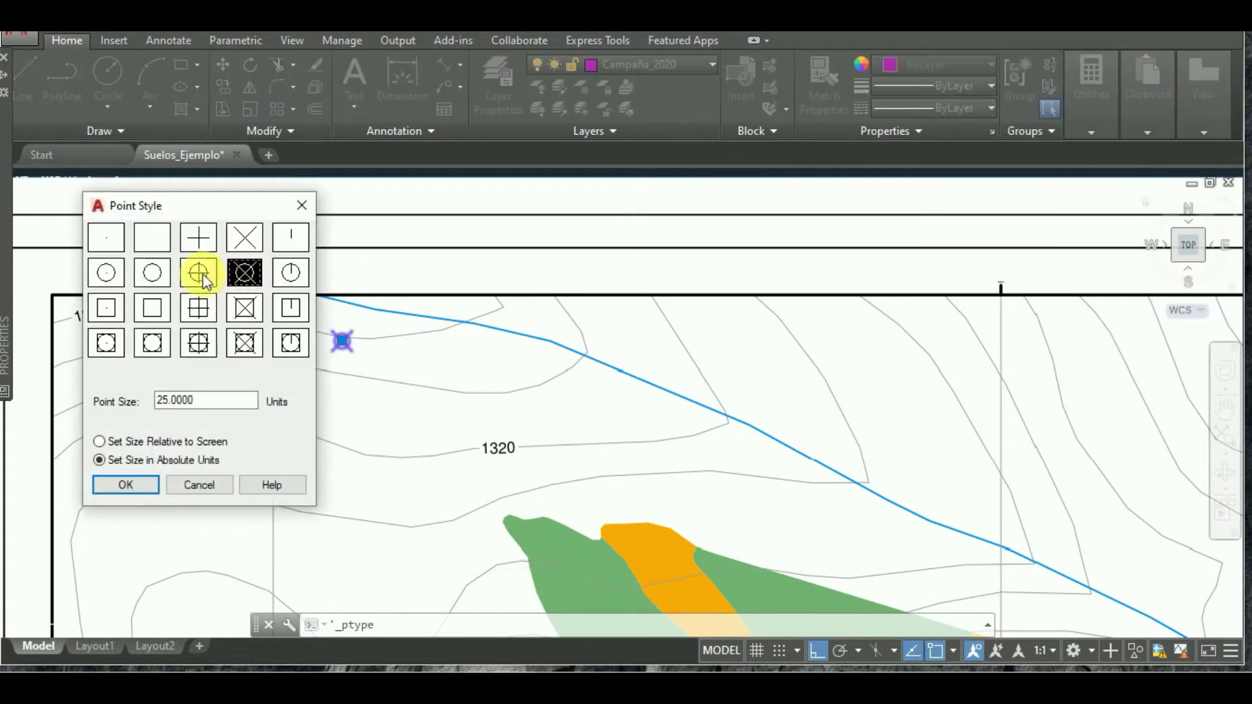
click(201, 274)
click(212, 403)
double_click(218, 402)
text(30)
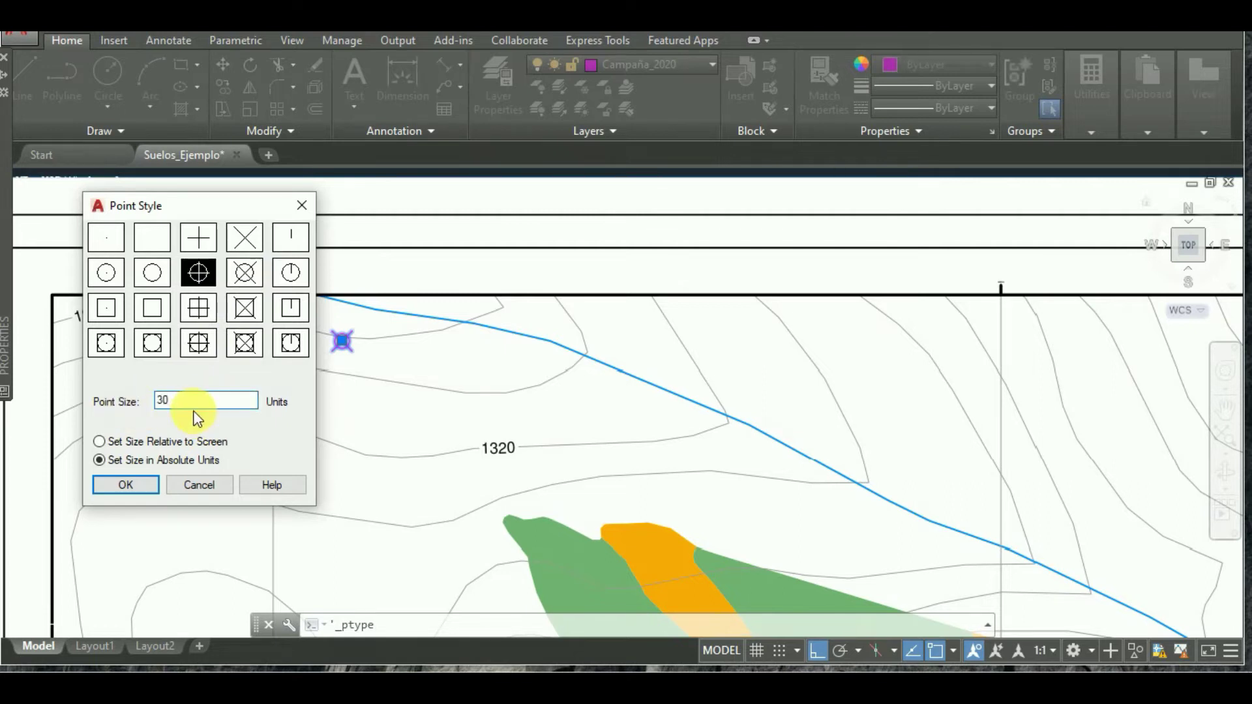
click(100, 461)
Step: Apply the circle-crosshair point style and check the point beside the 1240 contour
click(134, 488)
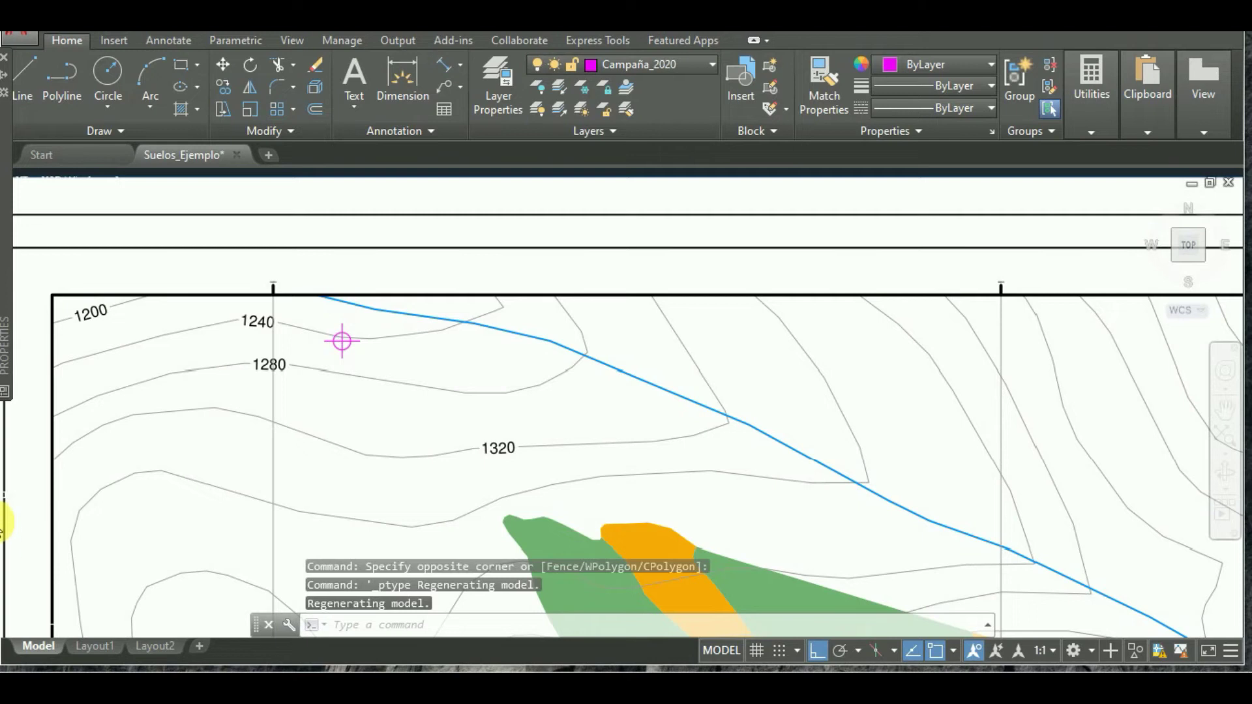
scroll(284, 210, down, 1)
scroll(284, 211, down, 1)
scroll(284, 211, down, 1)
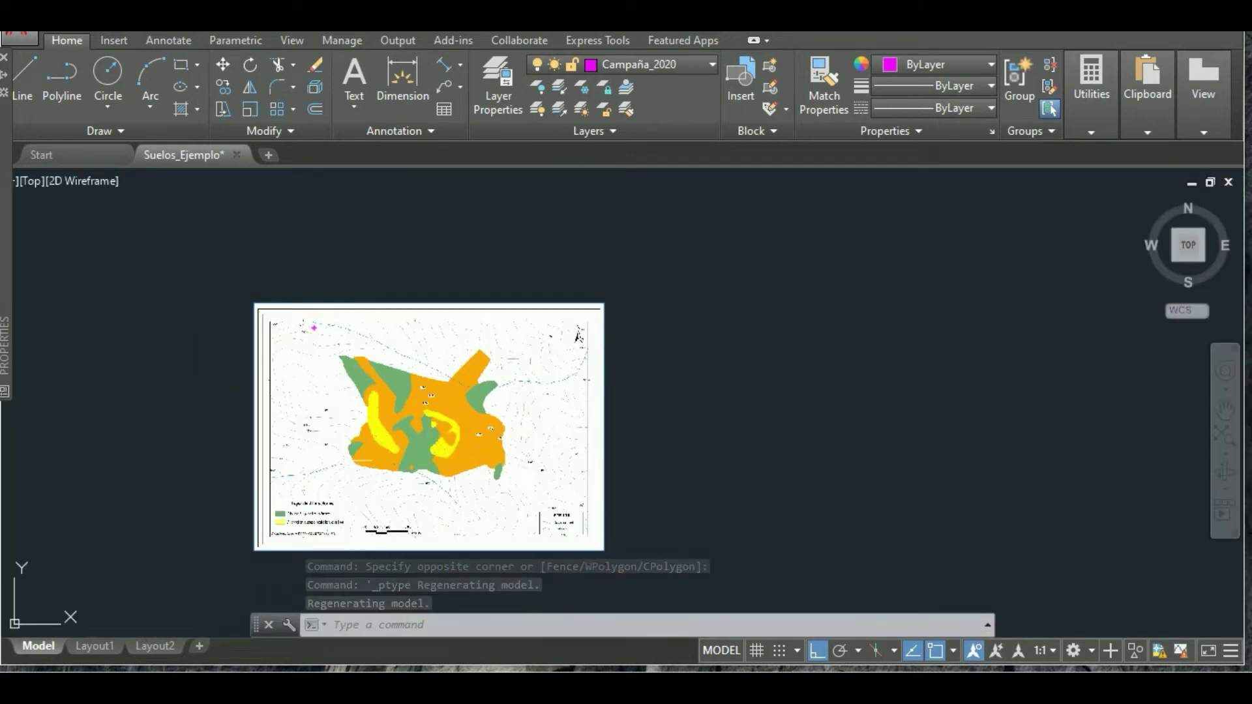
scroll(284, 211, down, 1)
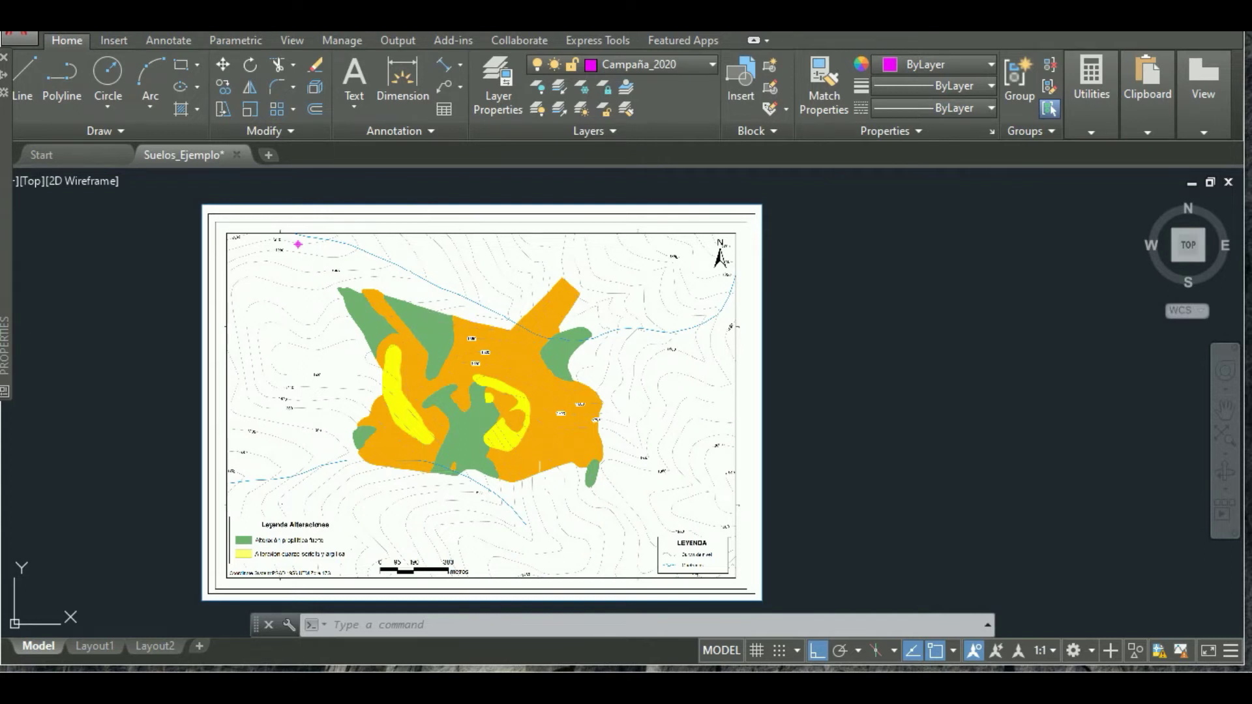
scroll(240, 257, up, 1)
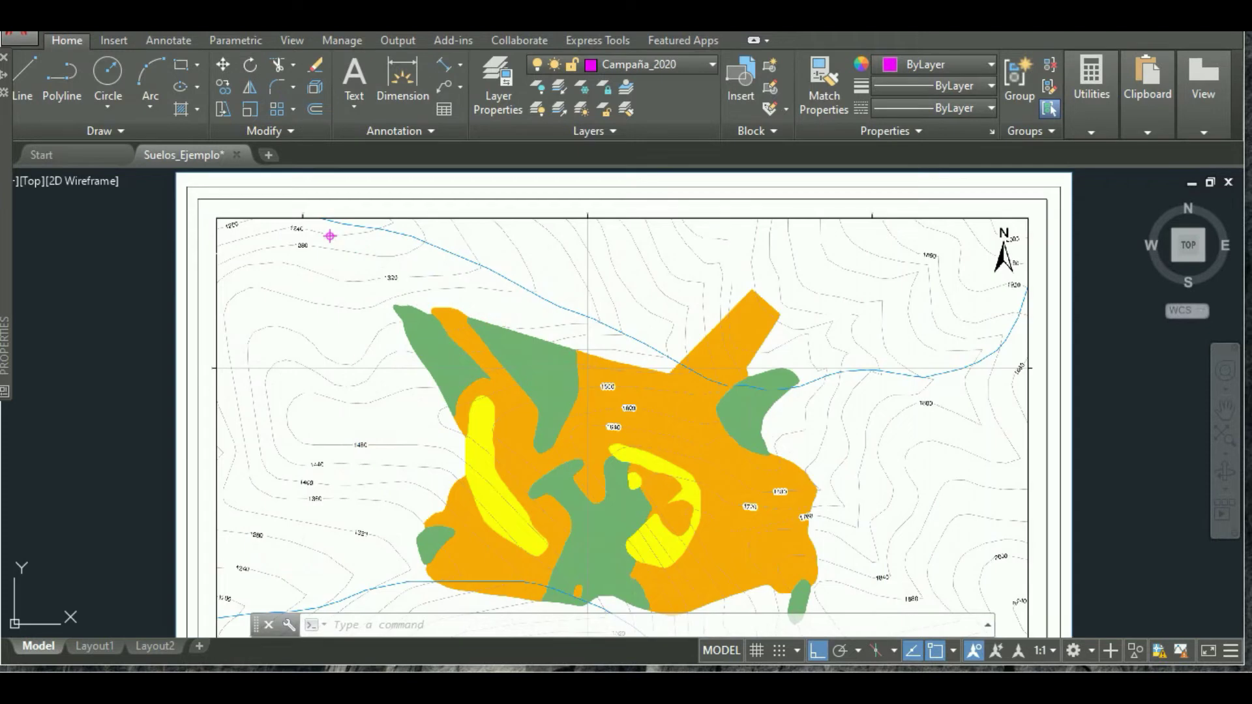
scroll(240, 256, up, 1)
click(683, 58)
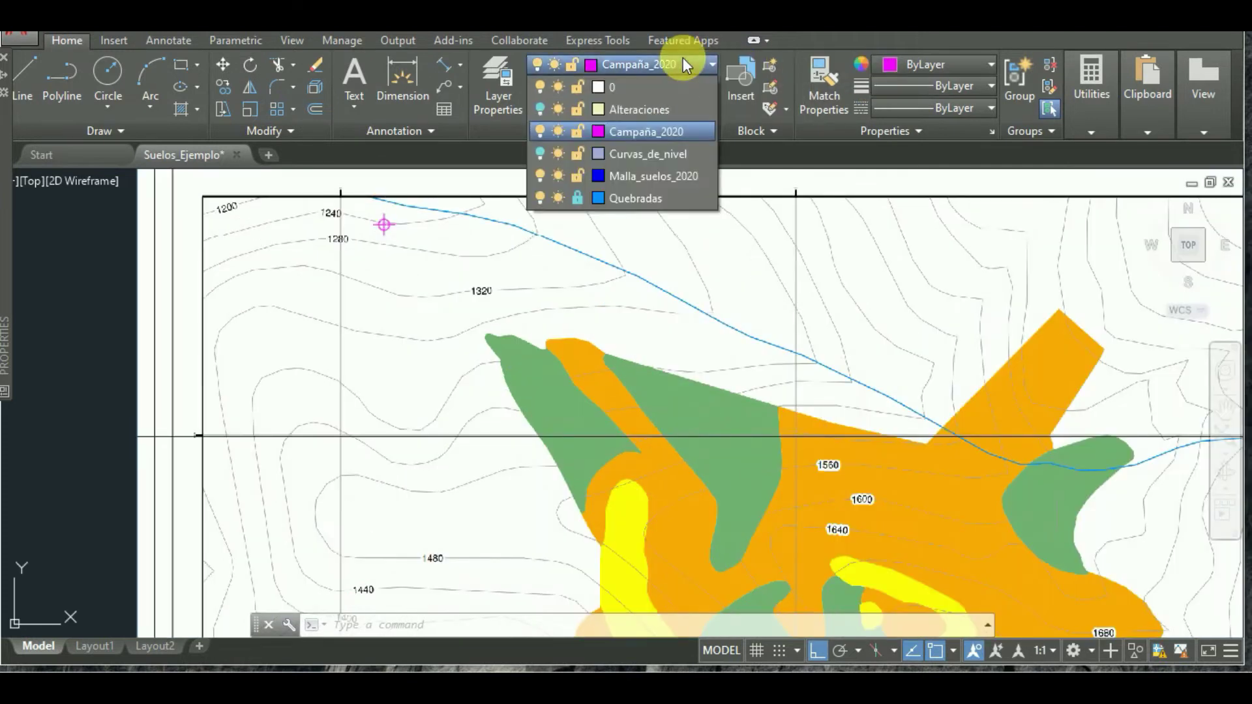
Step: Make Malla_suelos_2020 current and start a polyline at the point with a 100-unit downward segment
click(634, 184)
click(72, 78)
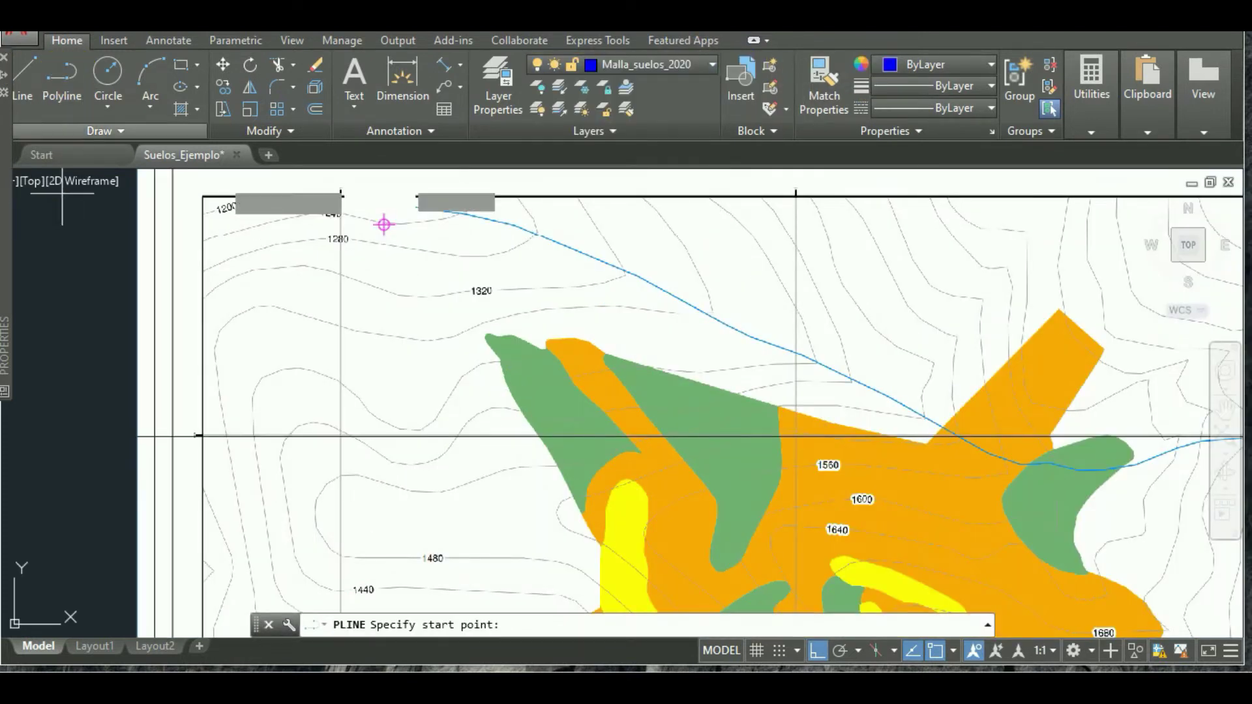
scroll(384, 224, up, 1)
scroll(391, 230, up, 1)
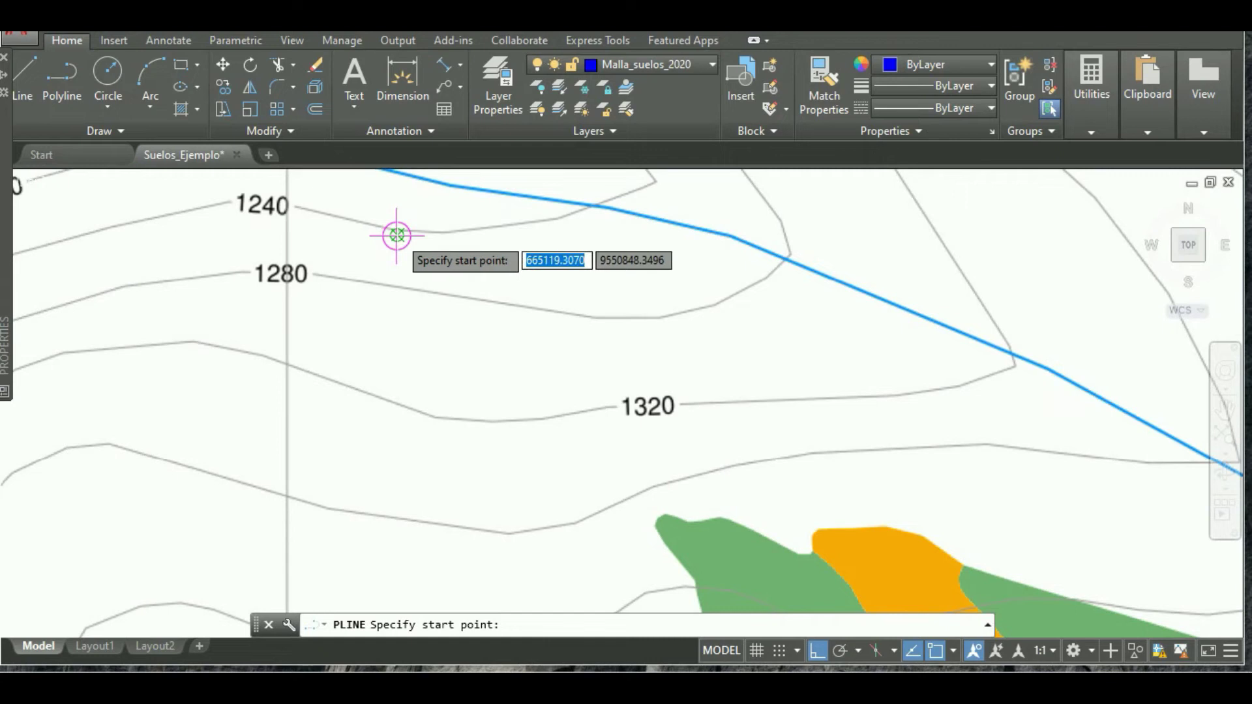
click(396, 235)
middle_drag(397, 235, 399, 204)
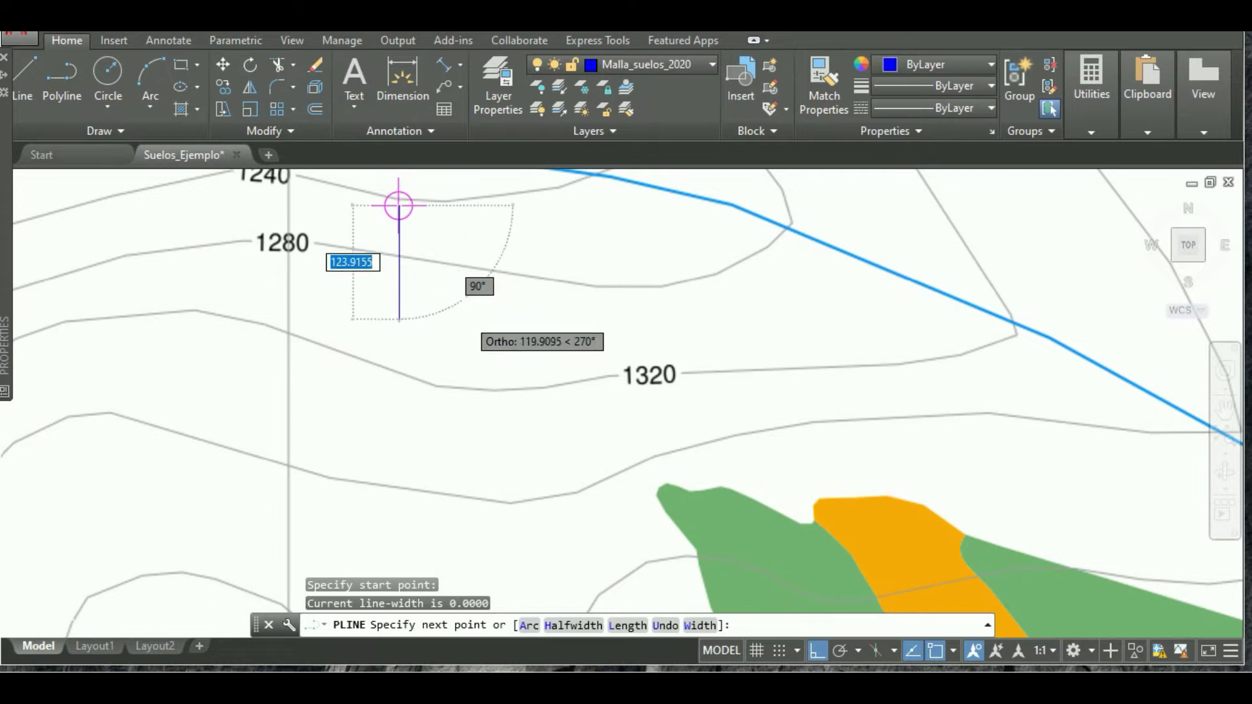
text(100)
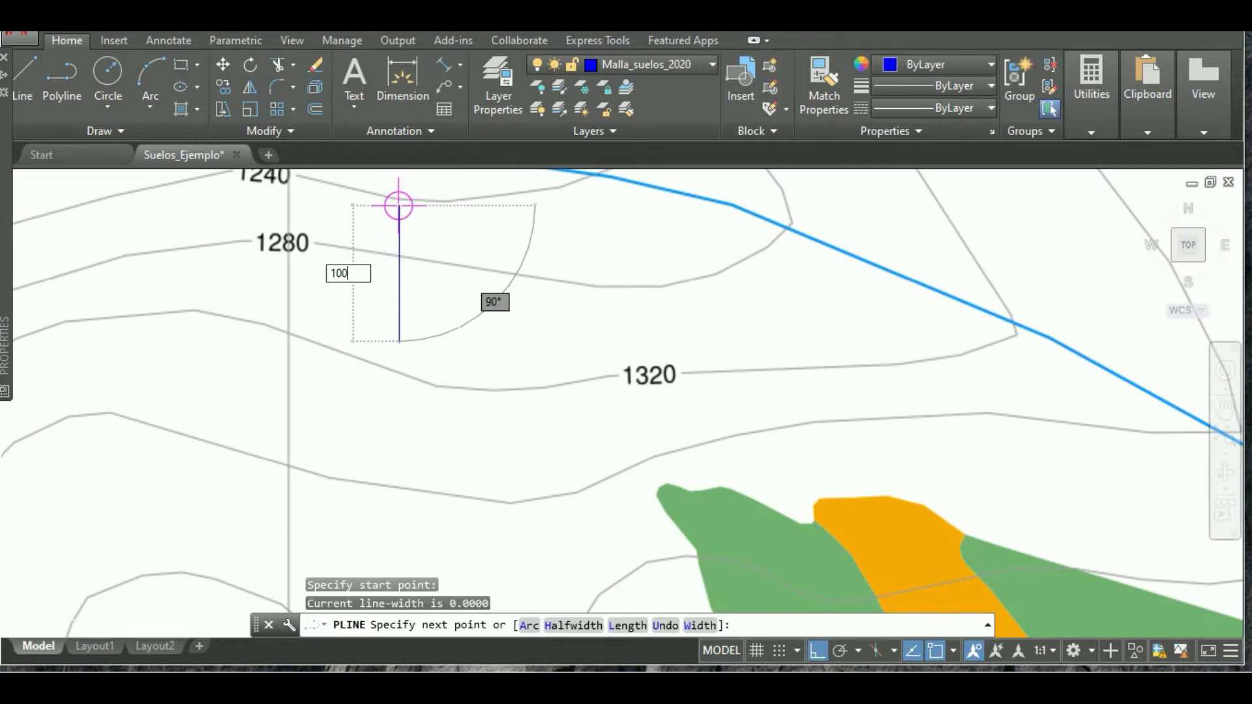
key(Return)
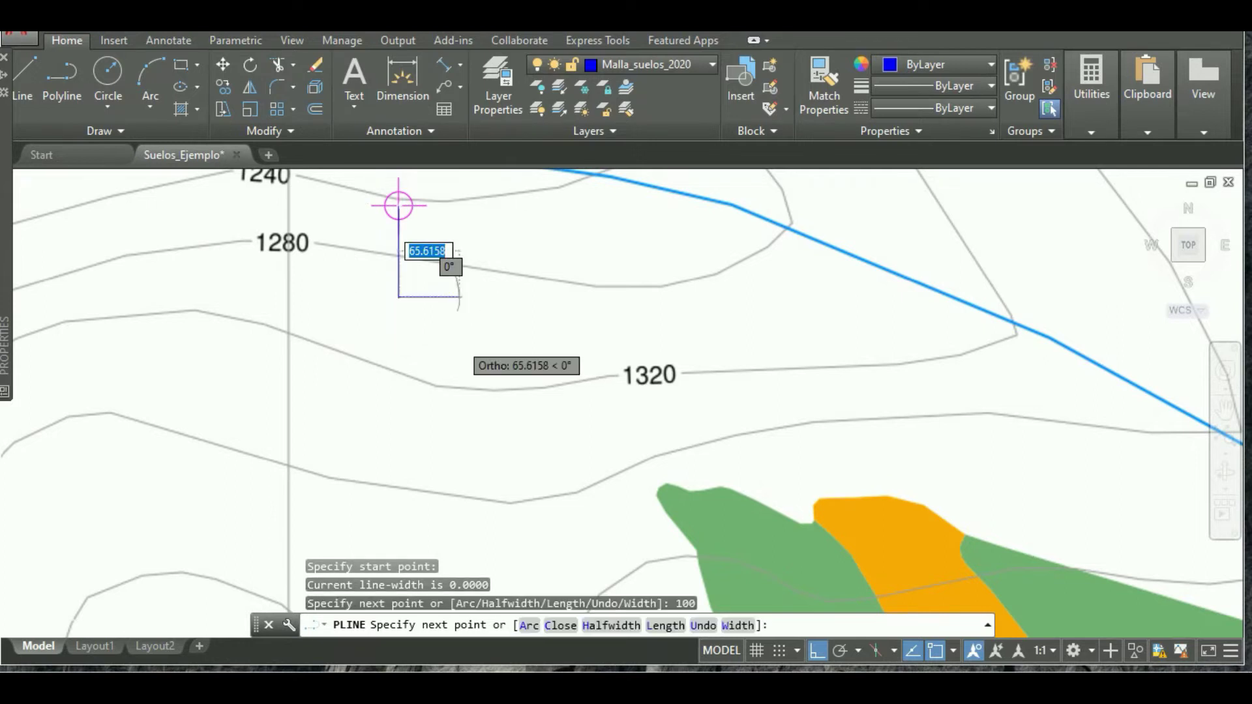
Step: Extend the vertical polyline with more 100-unit segments, undoing one, then finish it
scroll(561, 274, down, 4)
text(100)
key(Return)
text(100)
key(Return)
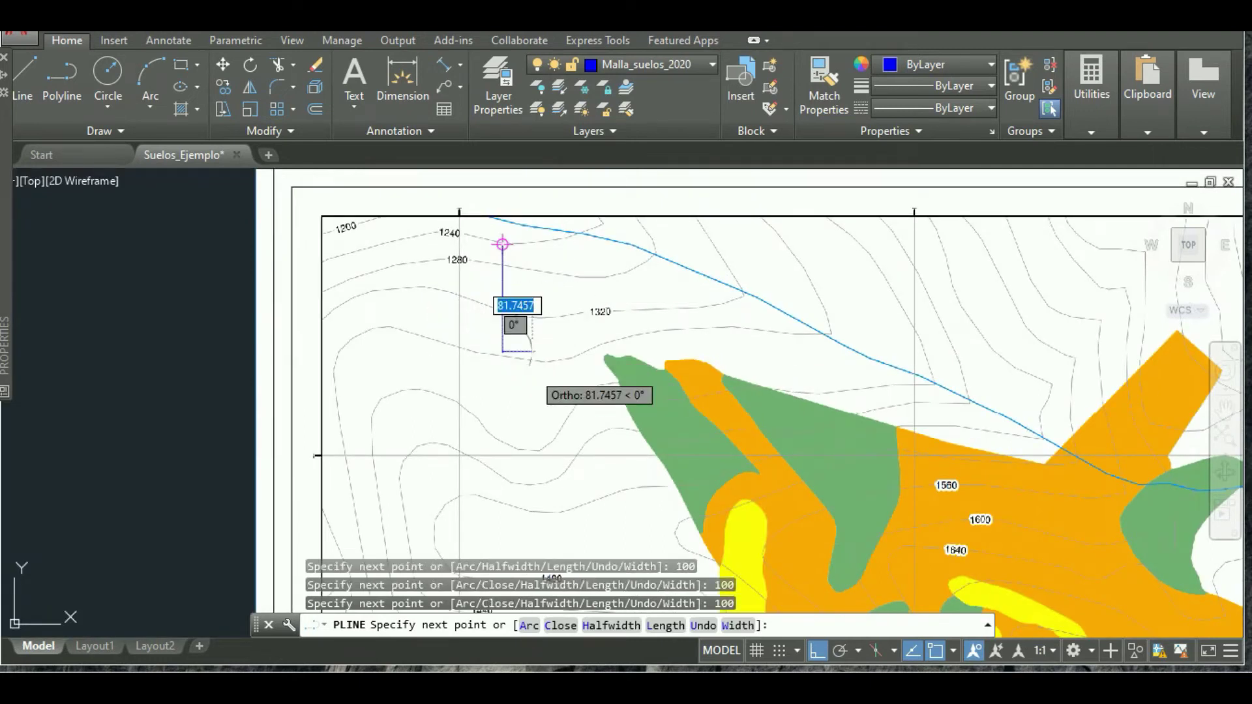
text(u)
key(Return)
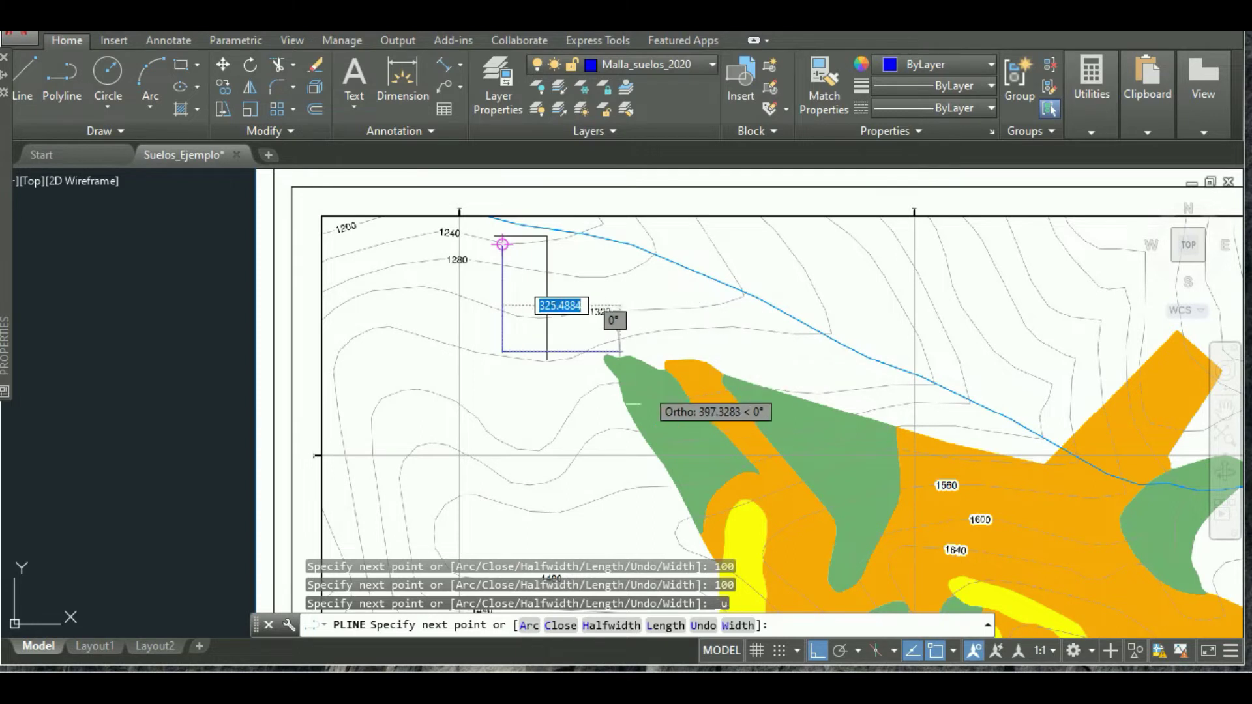
text(100)
key(Return)
text(100)
key(Return)
scroll(529, 456, down, 3)
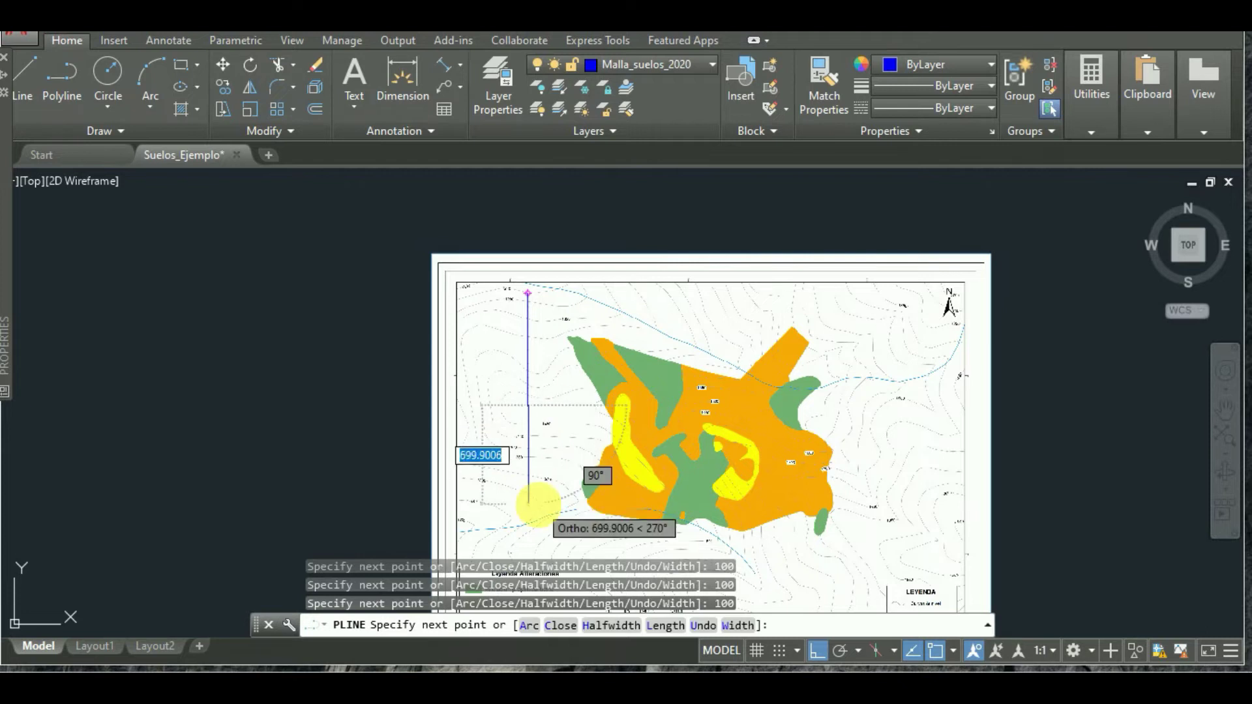
text(100)
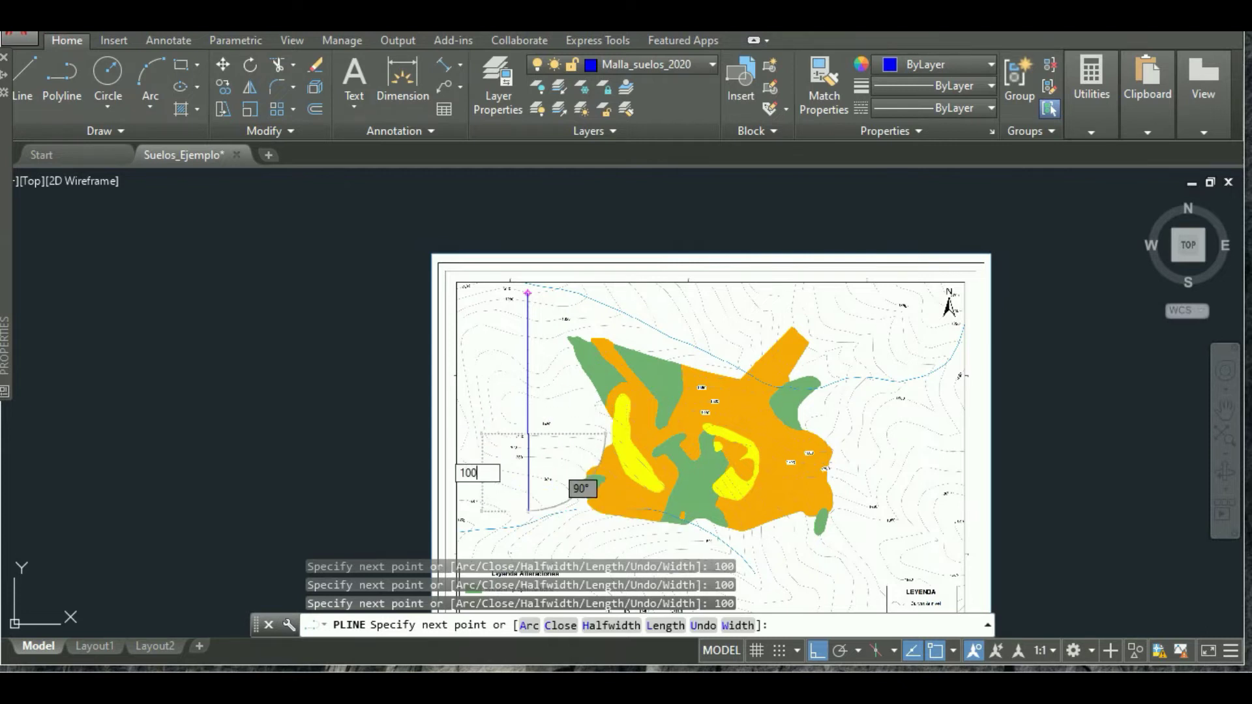
scroll(678, 470, down, 2)
scroll(668, 522, up, 3)
scroll(542, 456, up, 2)
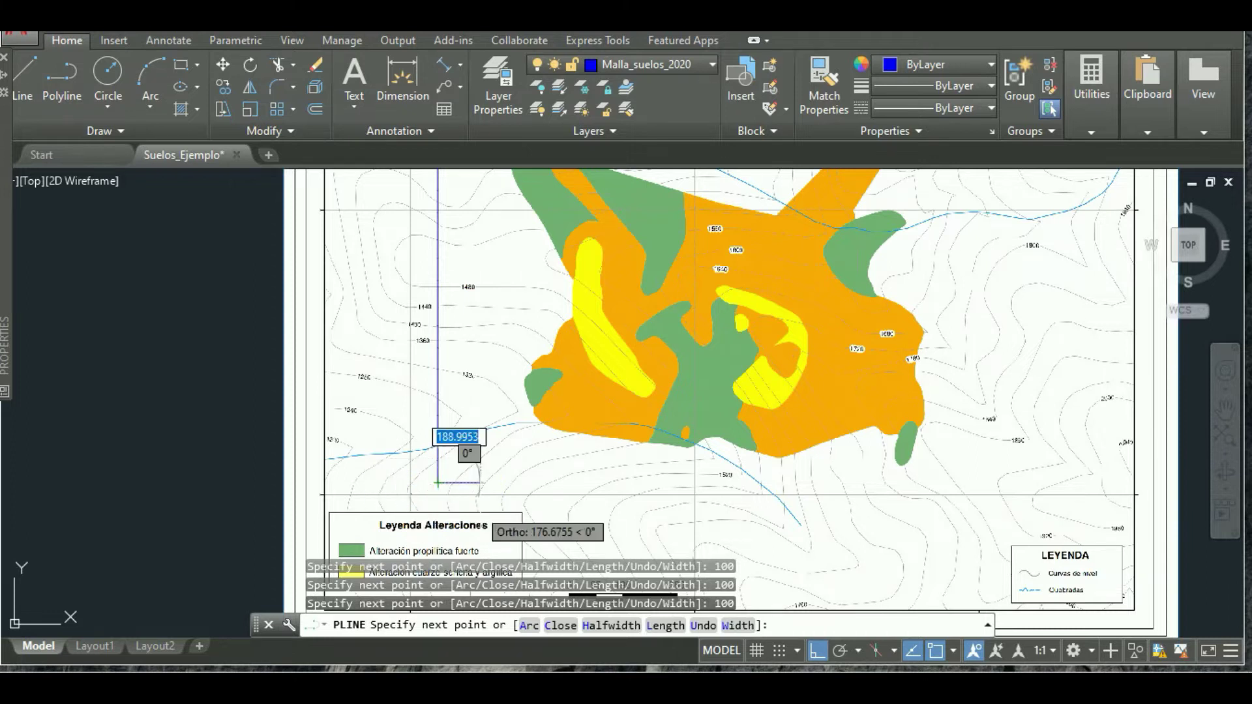
key(Escape)
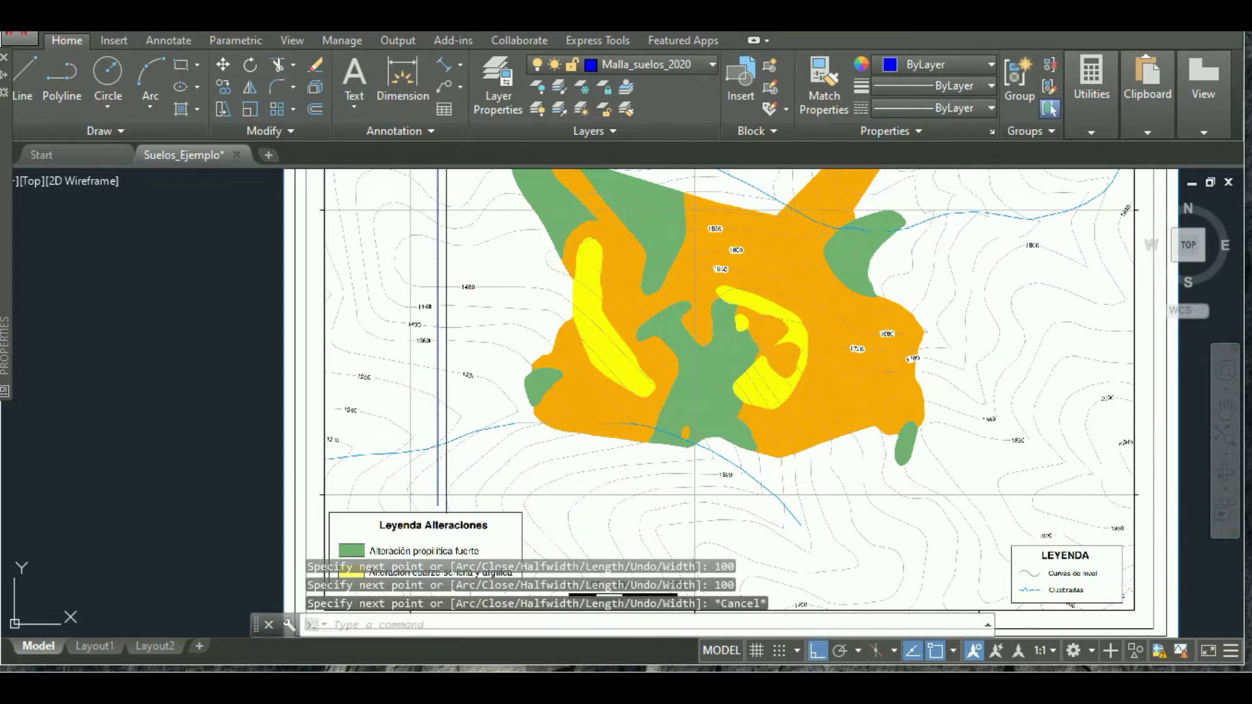
Step: Draw a 200-unit horizontal polyline east from the vertical line's top endpoint
scroll(534, 485, down, 3)
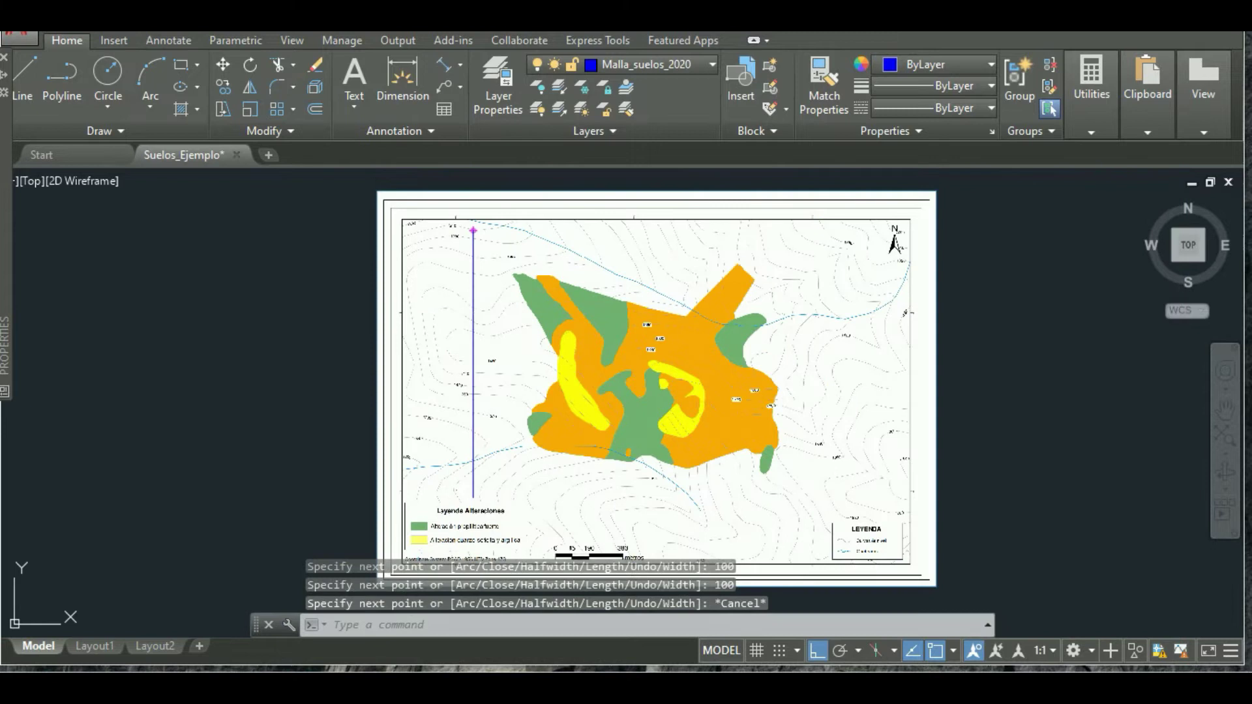
scroll(464, 239, up, 2)
scroll(463, 240, up, 3)
scroll(463, 239, down, 2)
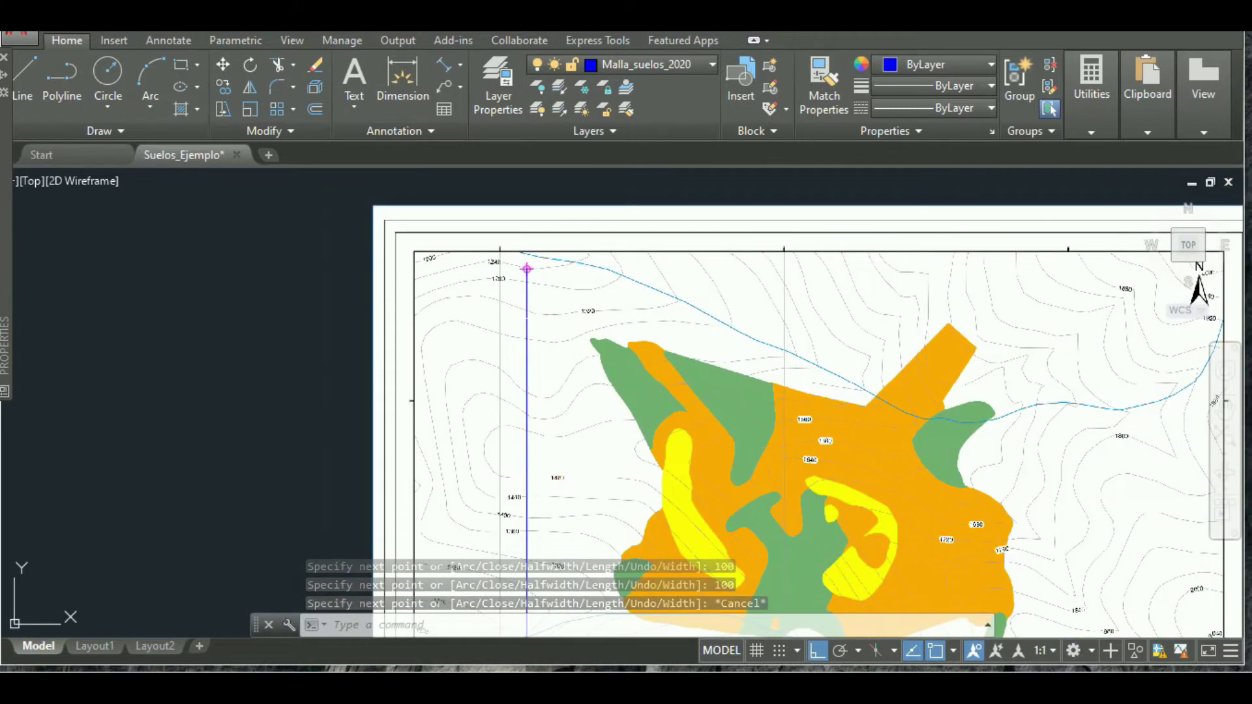
scroll(464, 239, up, 2)
scroll(528, 339, down, 3)
scroll(528, 339, up, 2)
scroll(528, 339, up, 3)
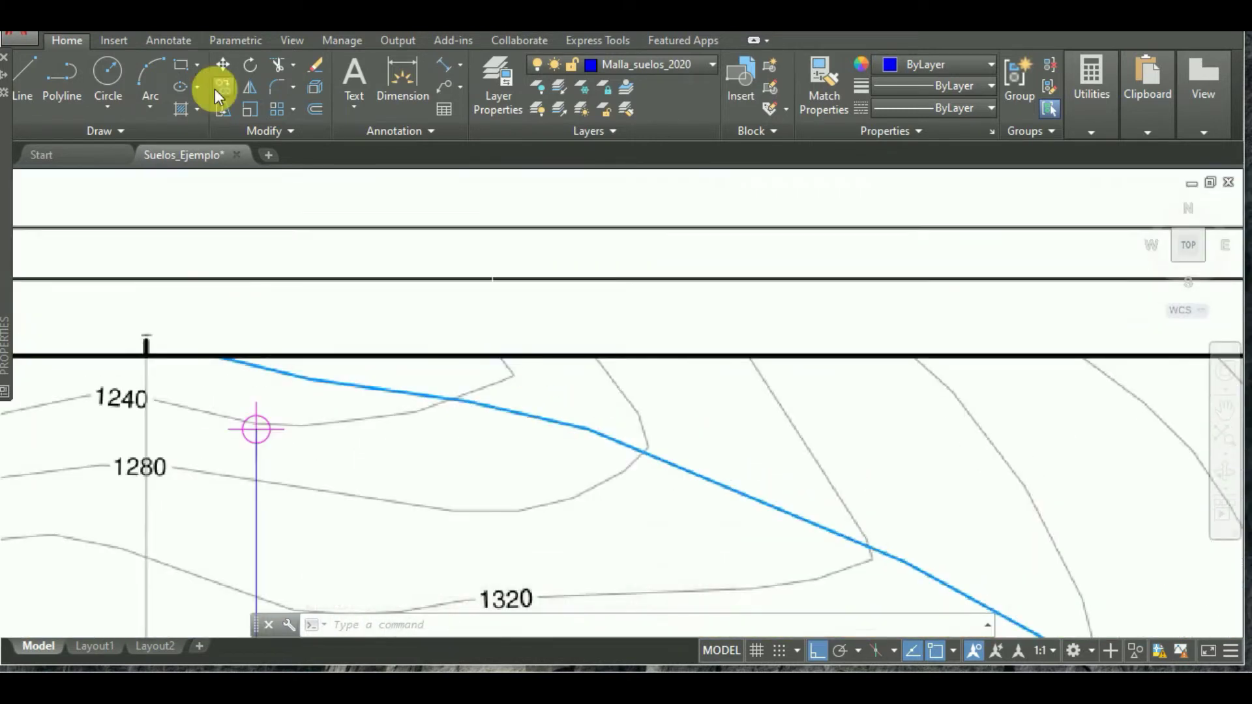
click(77, 81)
scroll(254, 431, up, 2)
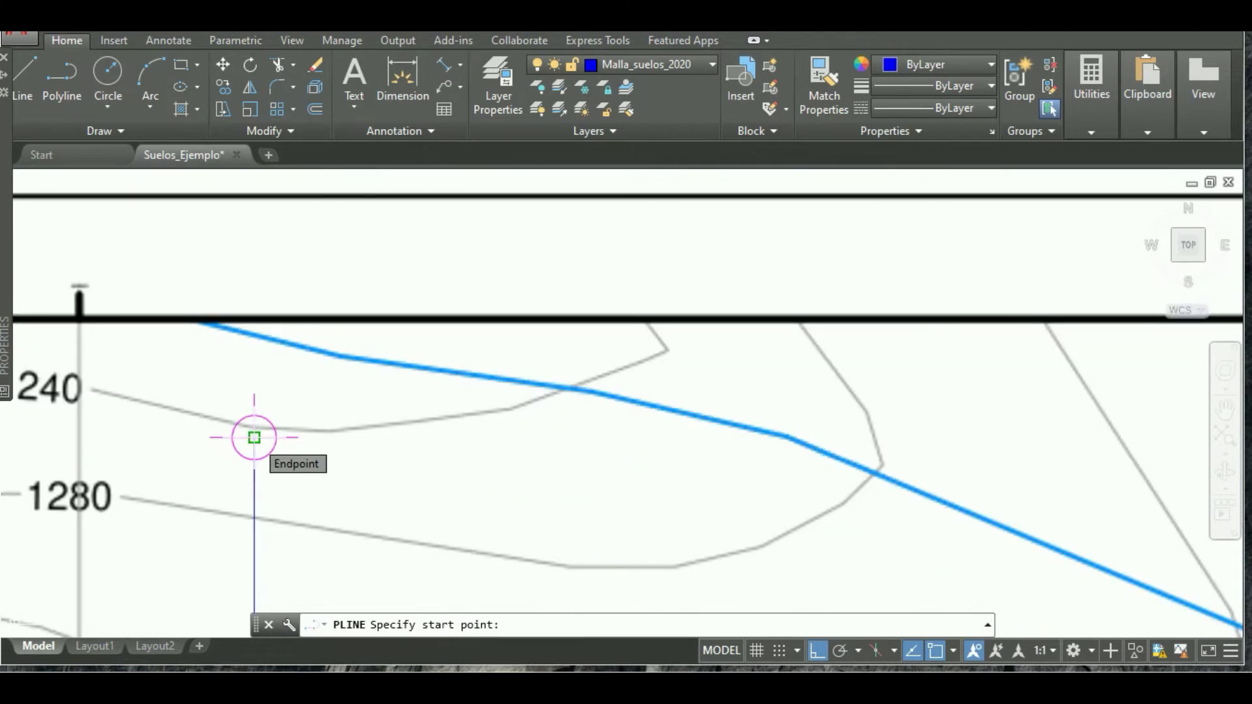
click(254, 437)
text(200)
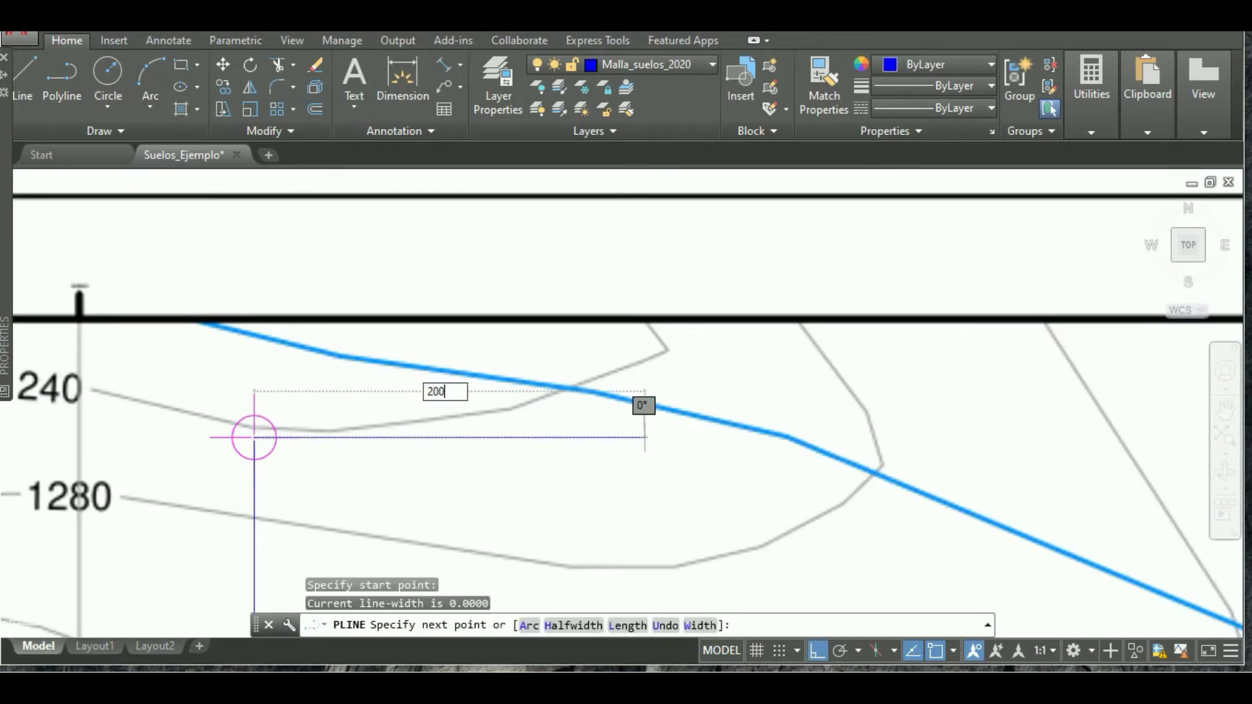
key(Return)
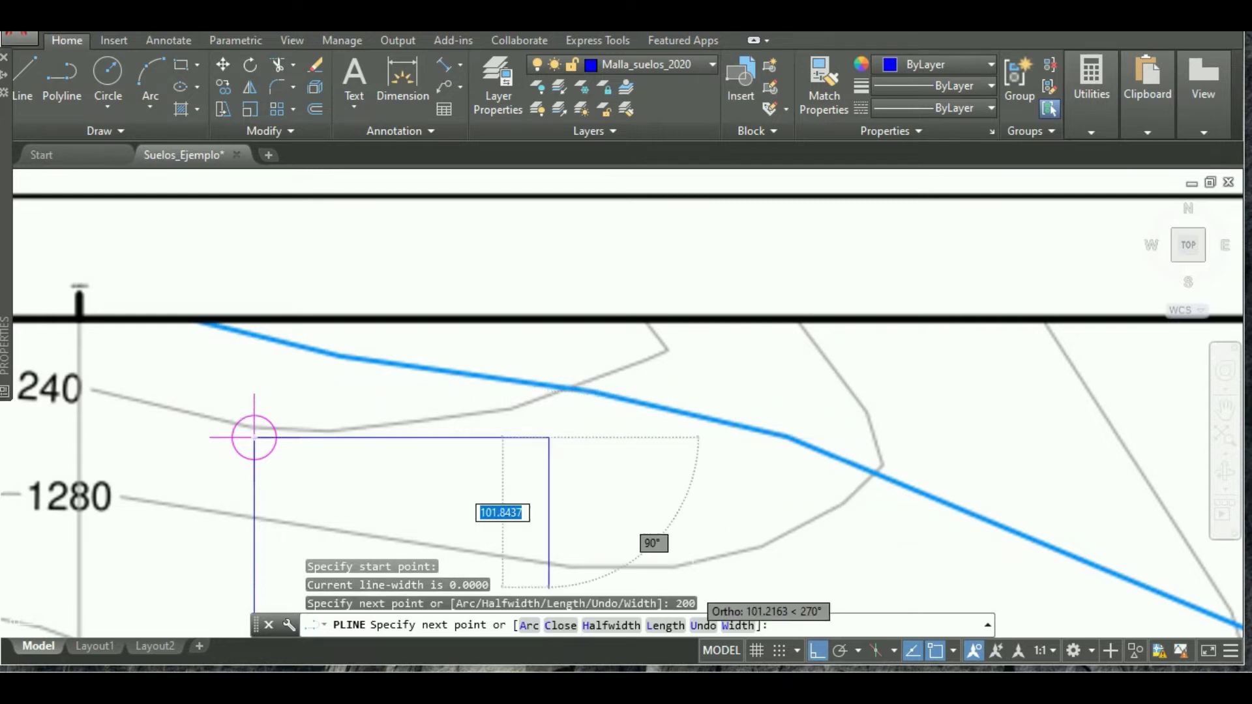
key(Escape)
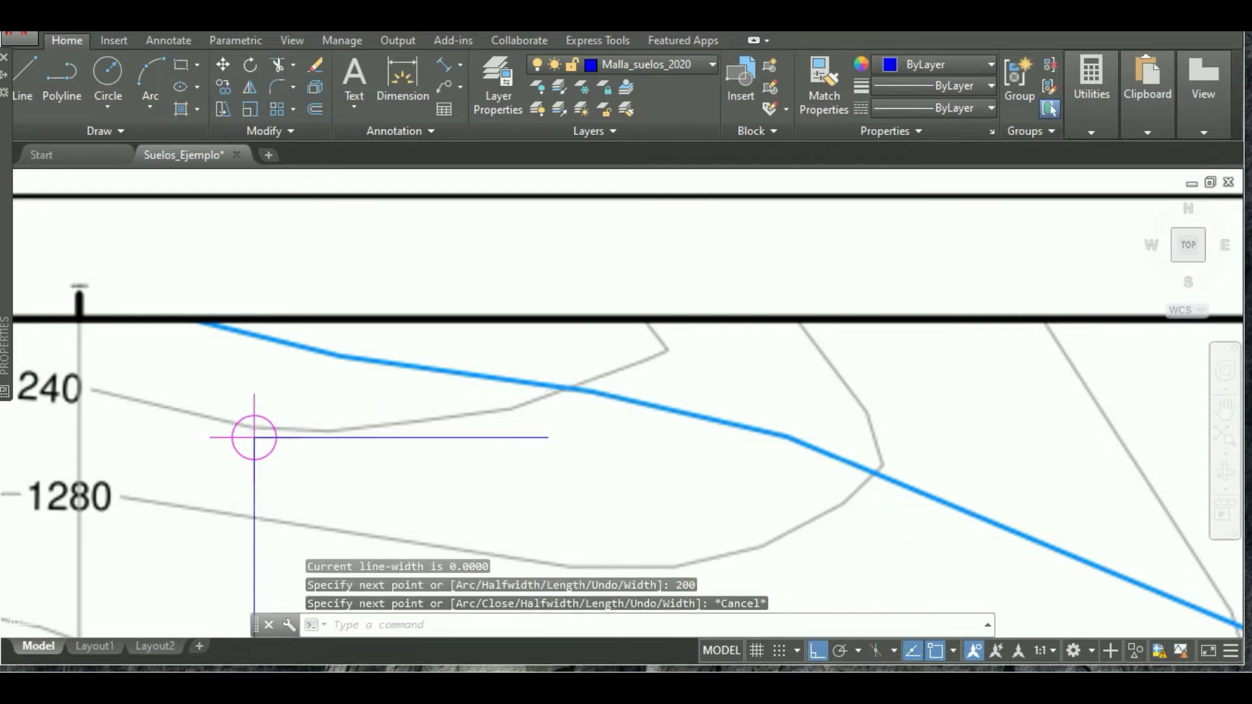
Step: Copy the vertical sampling line 200 units east to the horizontal line's end
click(253, 437)
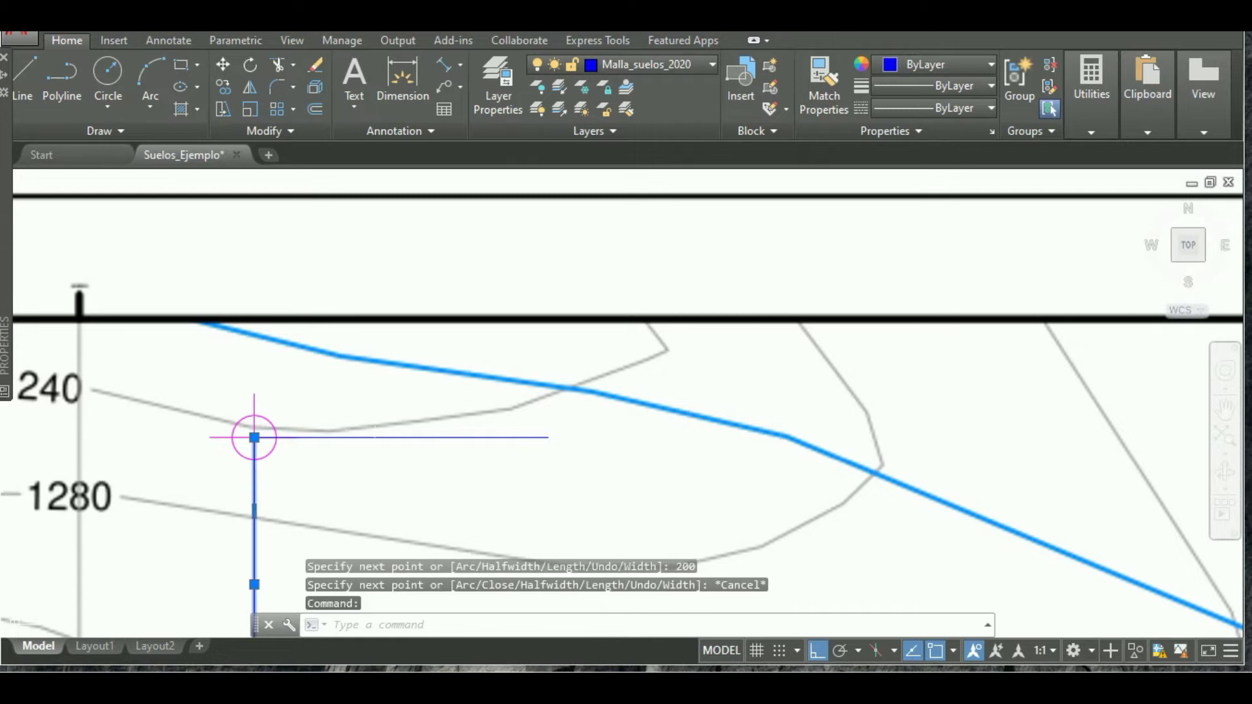
click(224, 97)
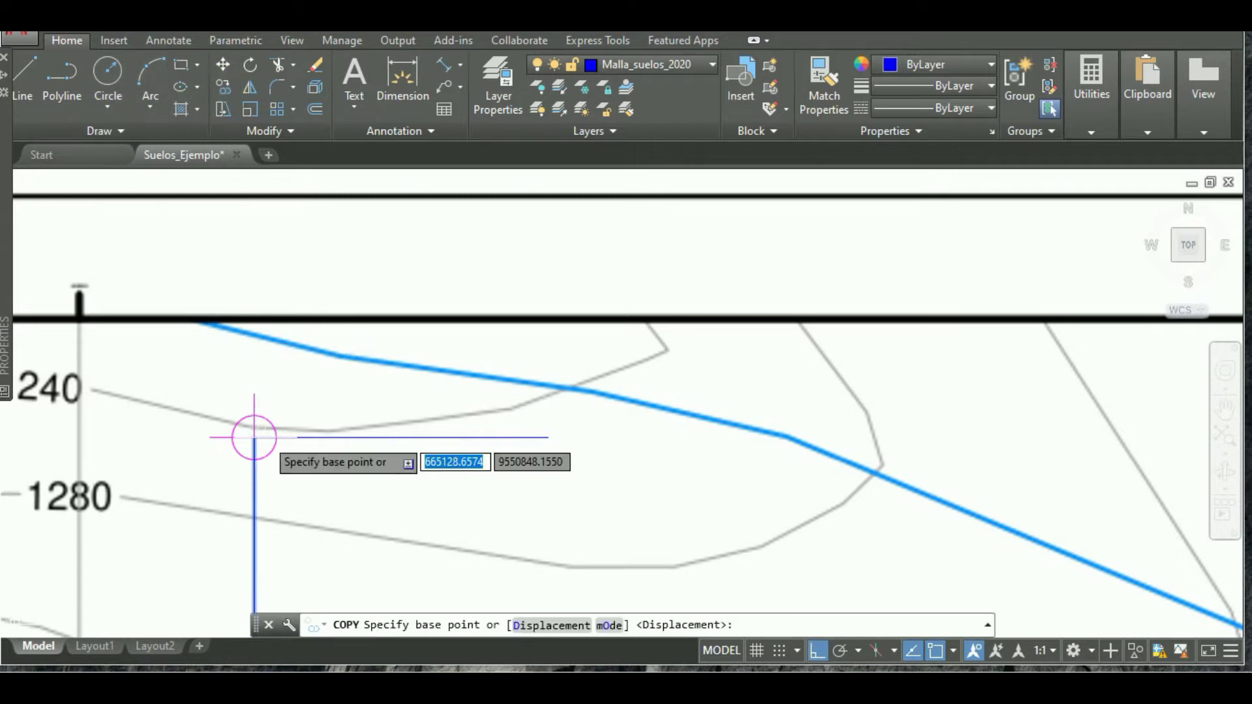
click(254, 437)
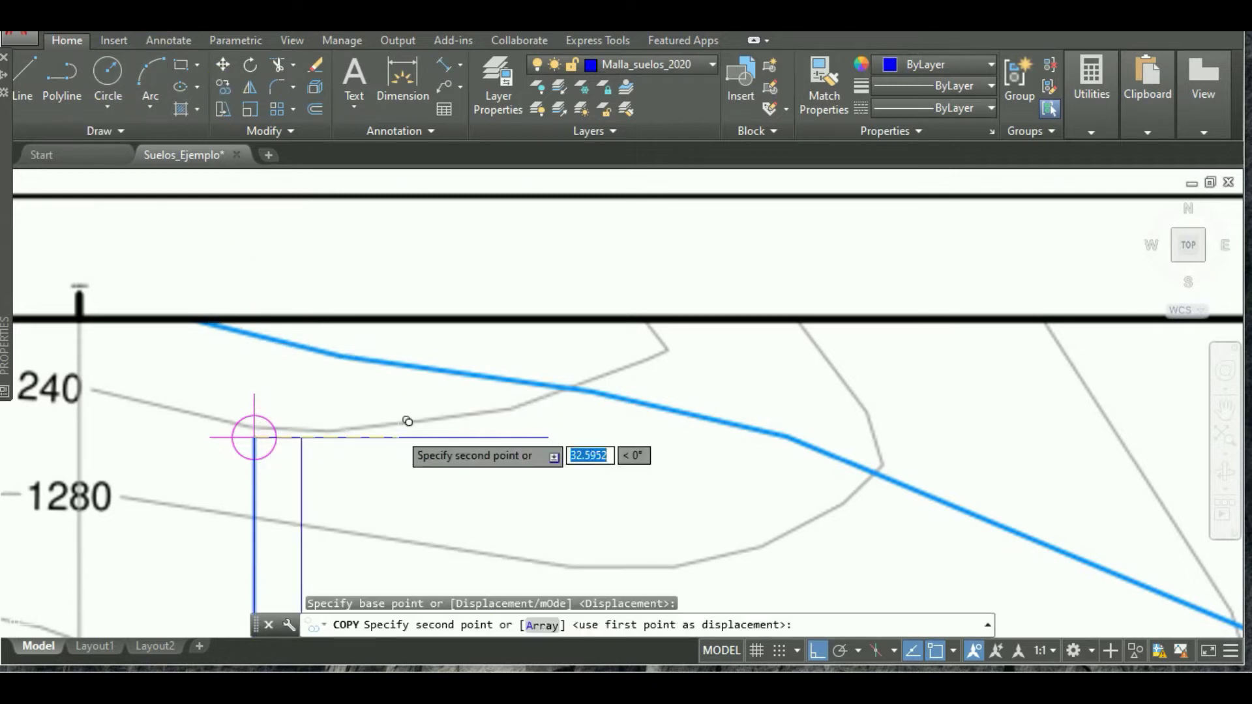
click(552, 430)
scroll(581, 245, down, 5)
key(Escape)
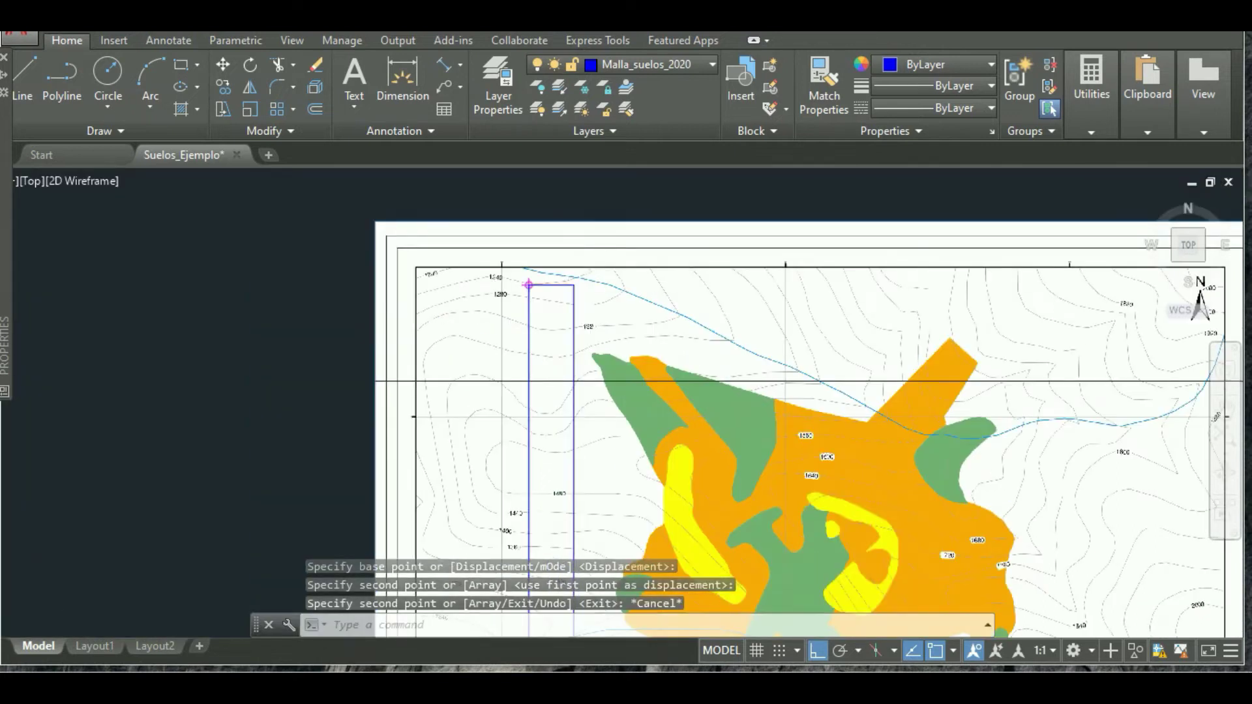
scroll(621, 243, down, 3)
scroll(621, 242, up, 8)
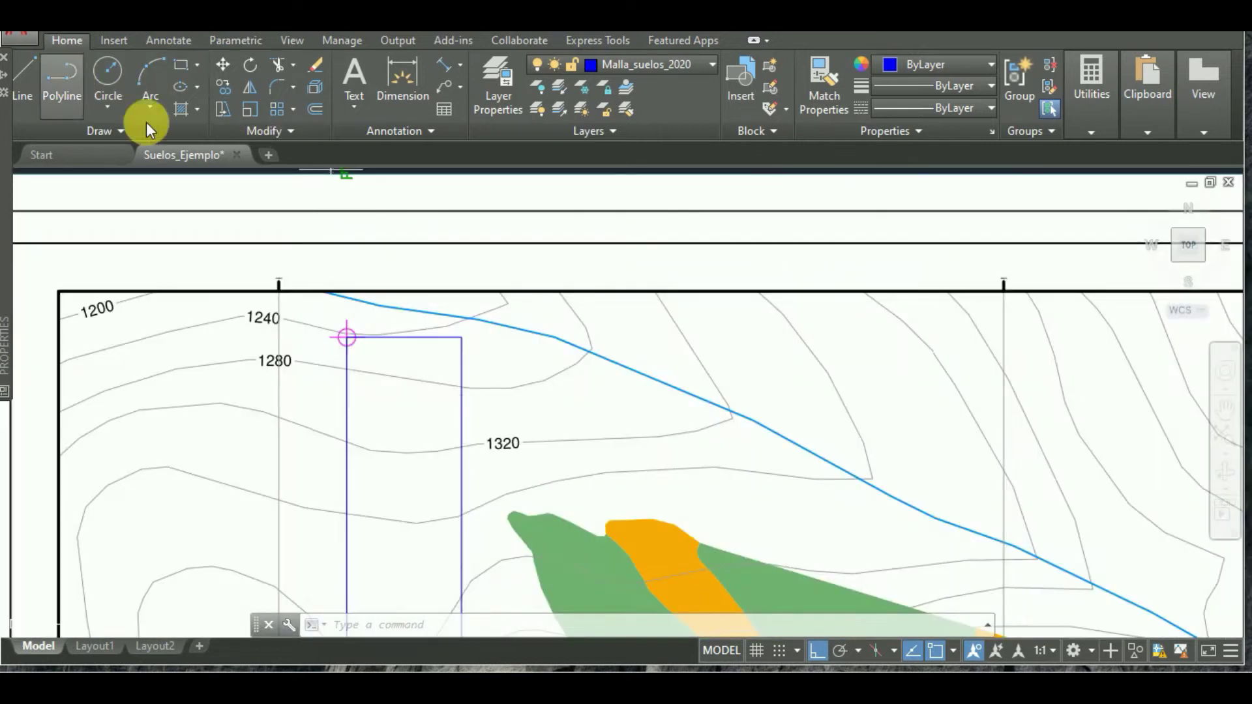
Step: Draw a horizontal polyline east from the top-right corner in successive 200-unit segments
scroll(499, 342, up, 2)
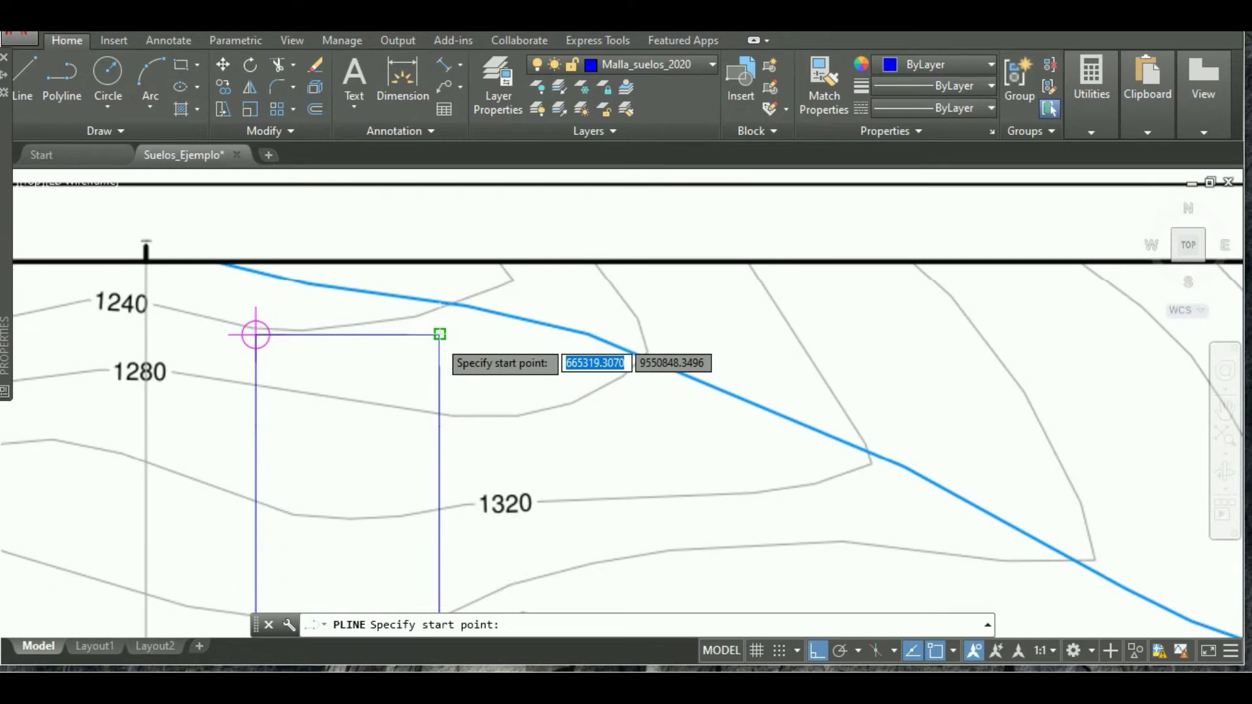
click(256, 335)
scroll(314, 358, down, 3)
text(200)
key(Return)
text(200)
key(Return)
text(200)
key(Return)
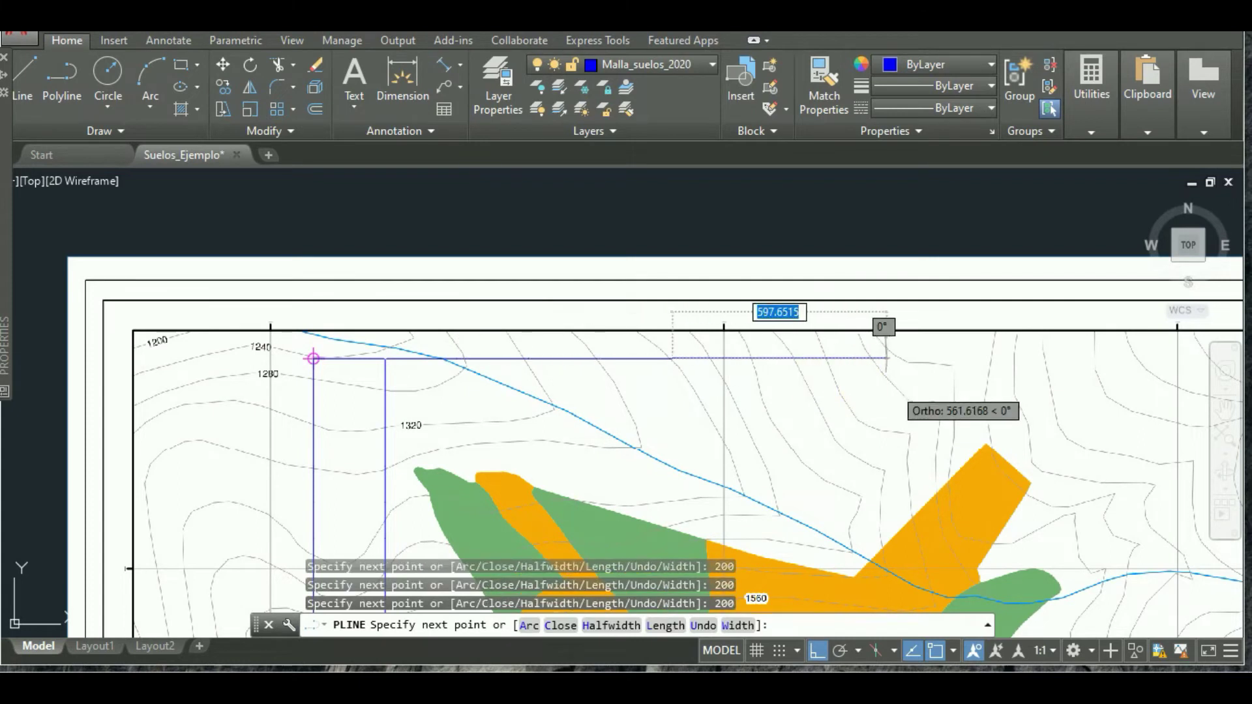
text(200)
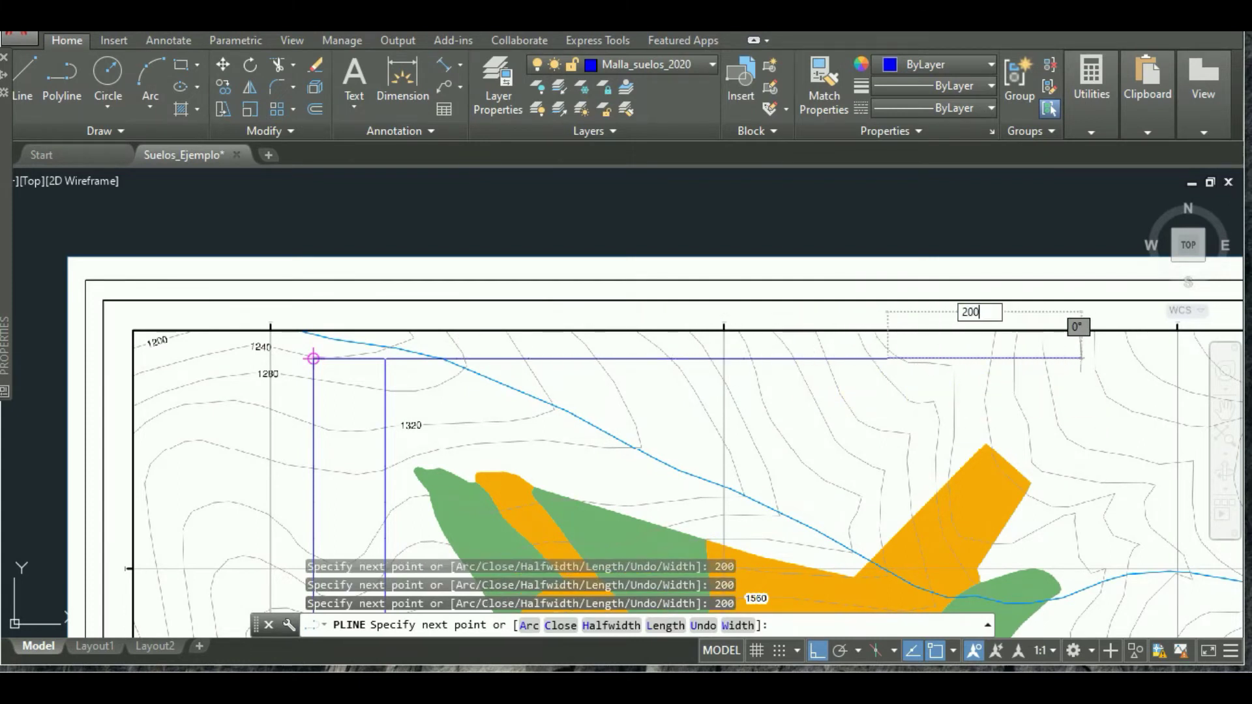
middle_drag(1083, 359, 756, 368)
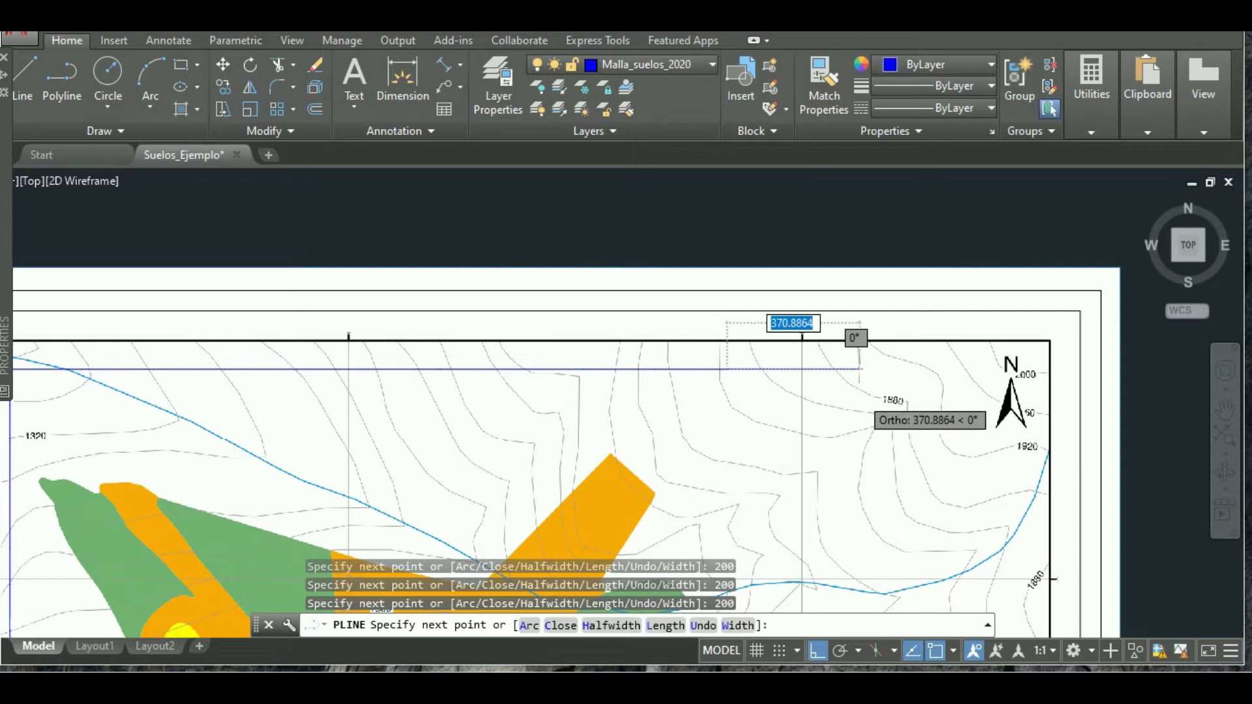
scroll(842, 375, down, 3)
key(Escape)
scroll(588, 364, up, 4)
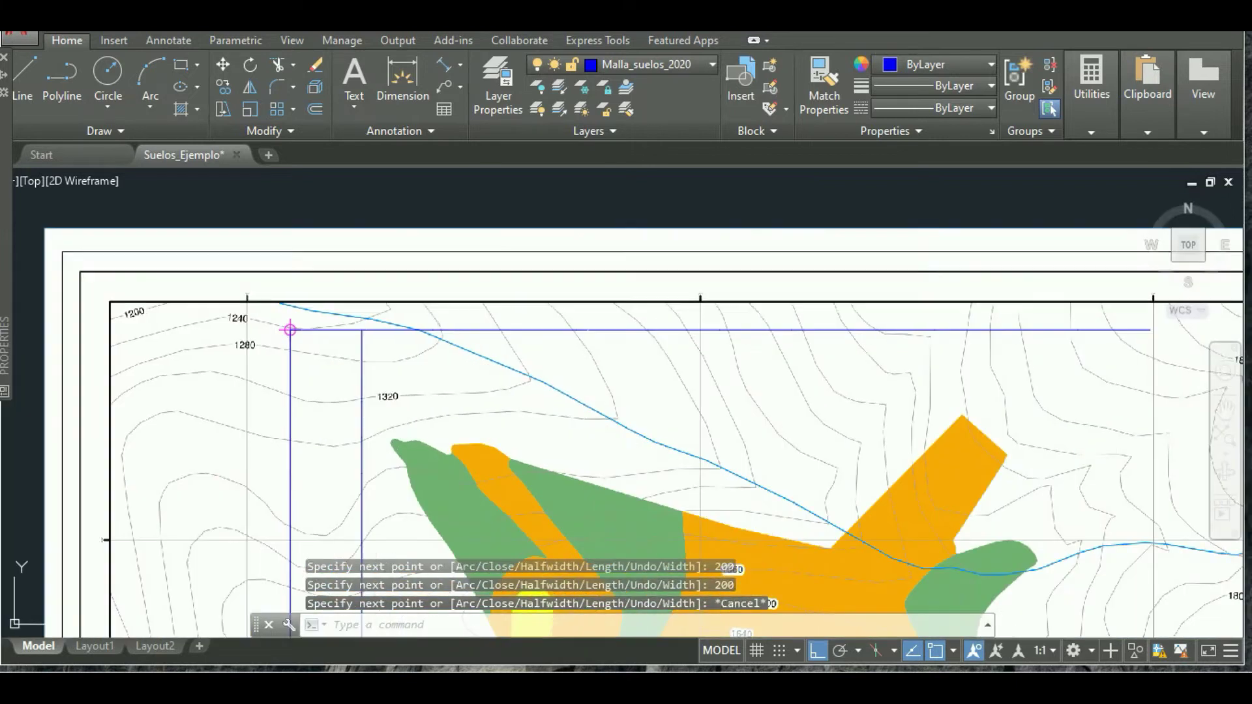
Step: Copy the vertical sampling line from its top endpoint to the first three 200-unit positions eastward
click(363, 365)
click(224, 87)
scroll(415, 370, up, 4)
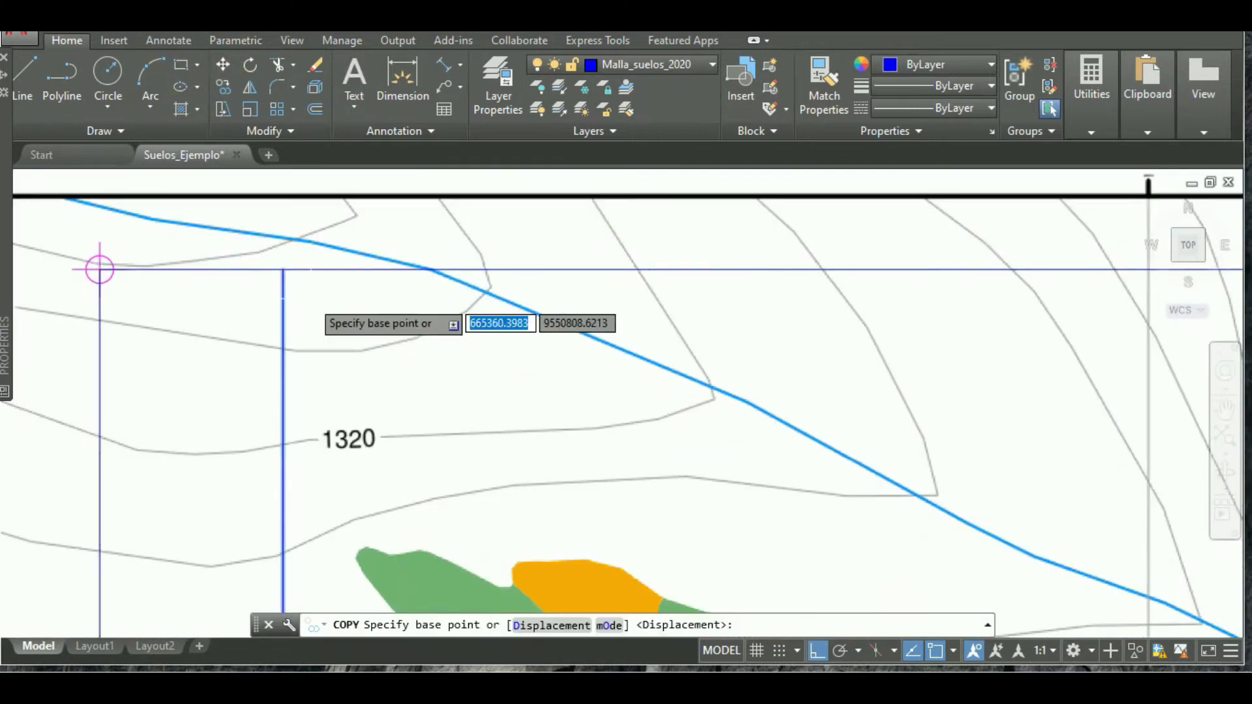
click(283, 269)
click(467, 267)
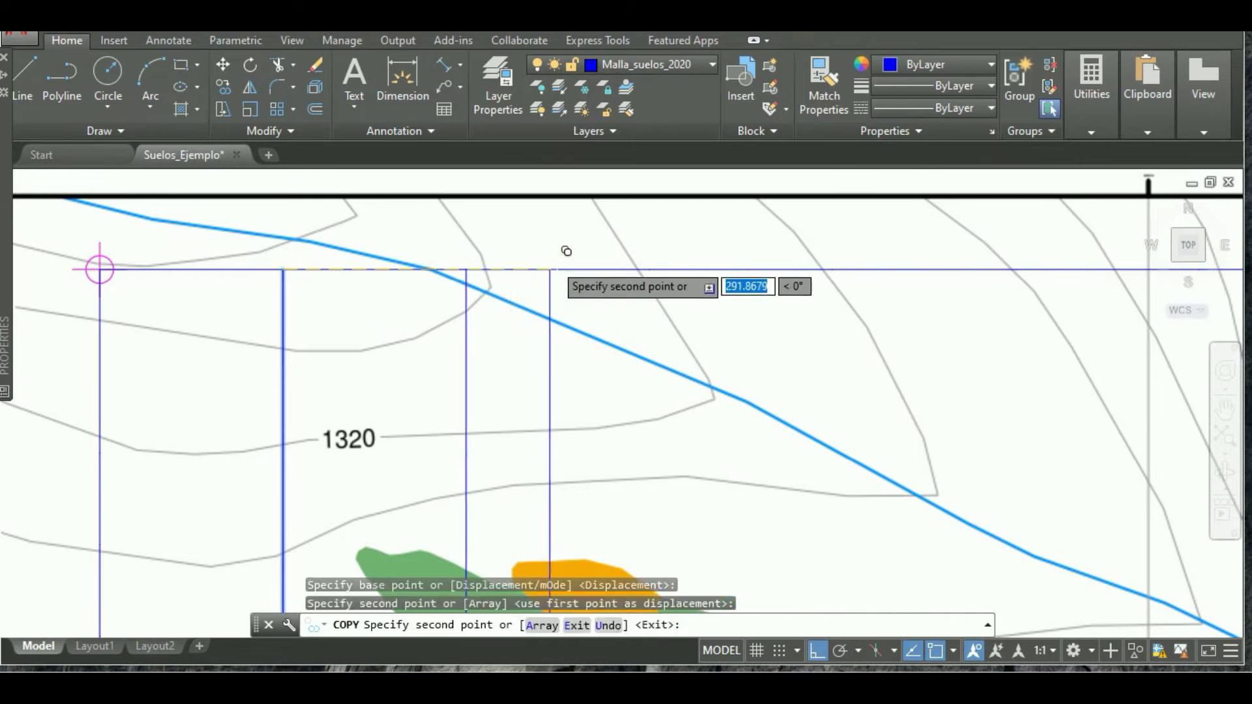
click(649, 269)
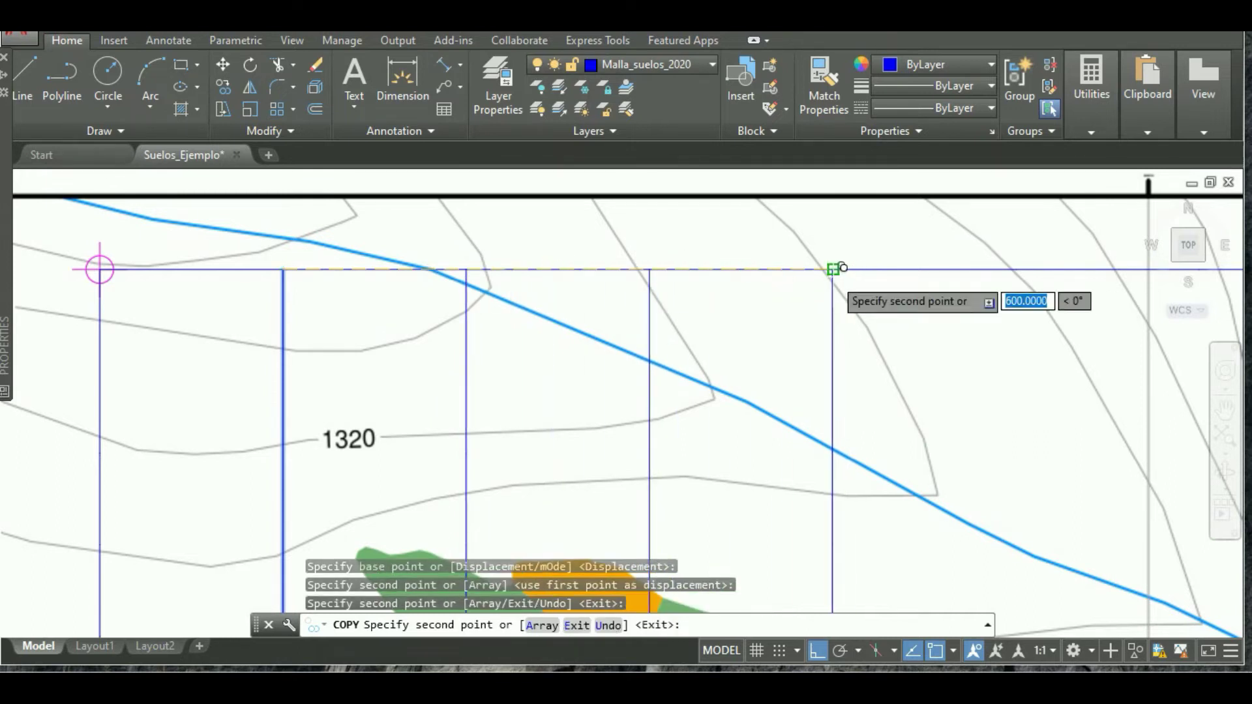
click(833, 269)
middle_drag(820, 268, 433, 278)
Step: Continue the 200-unit vertical line copies east to 2000, near the map's east edge
click(637, 275)
click(813, 276)
middle_drag(813, 276, 437, 261)
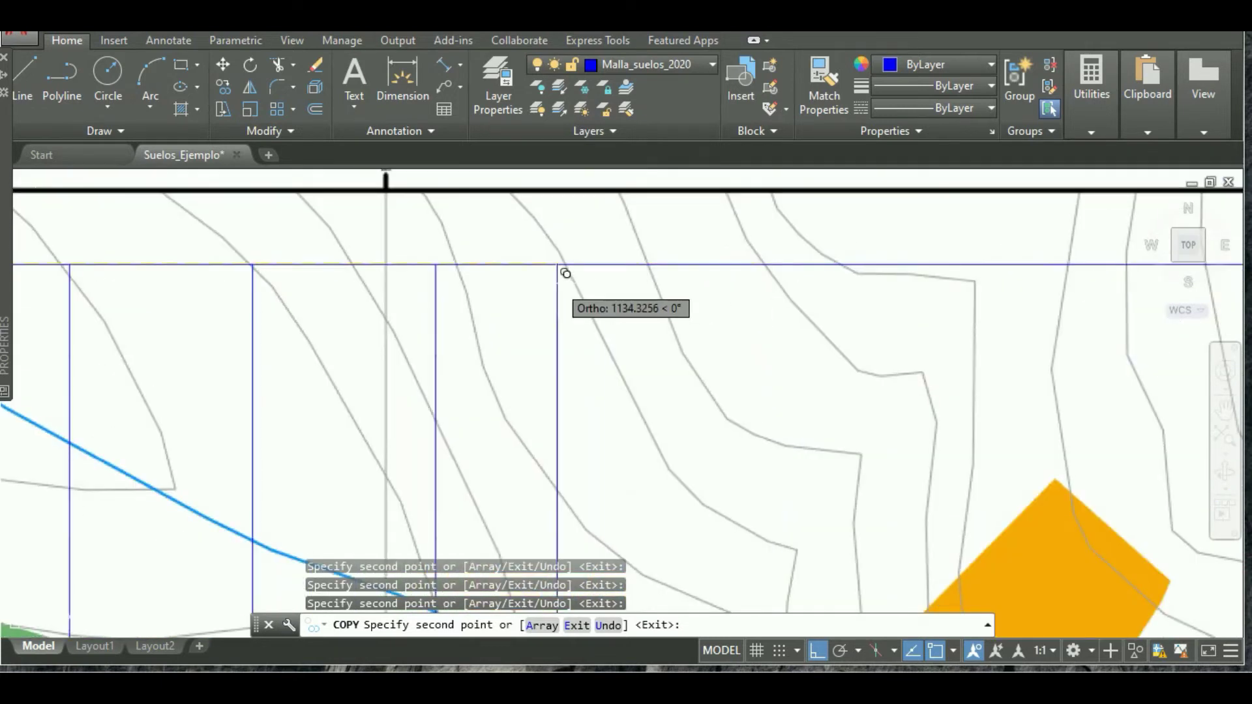
click(630, 261)
click(806, 261)
scroll(988, 261, down, 6)
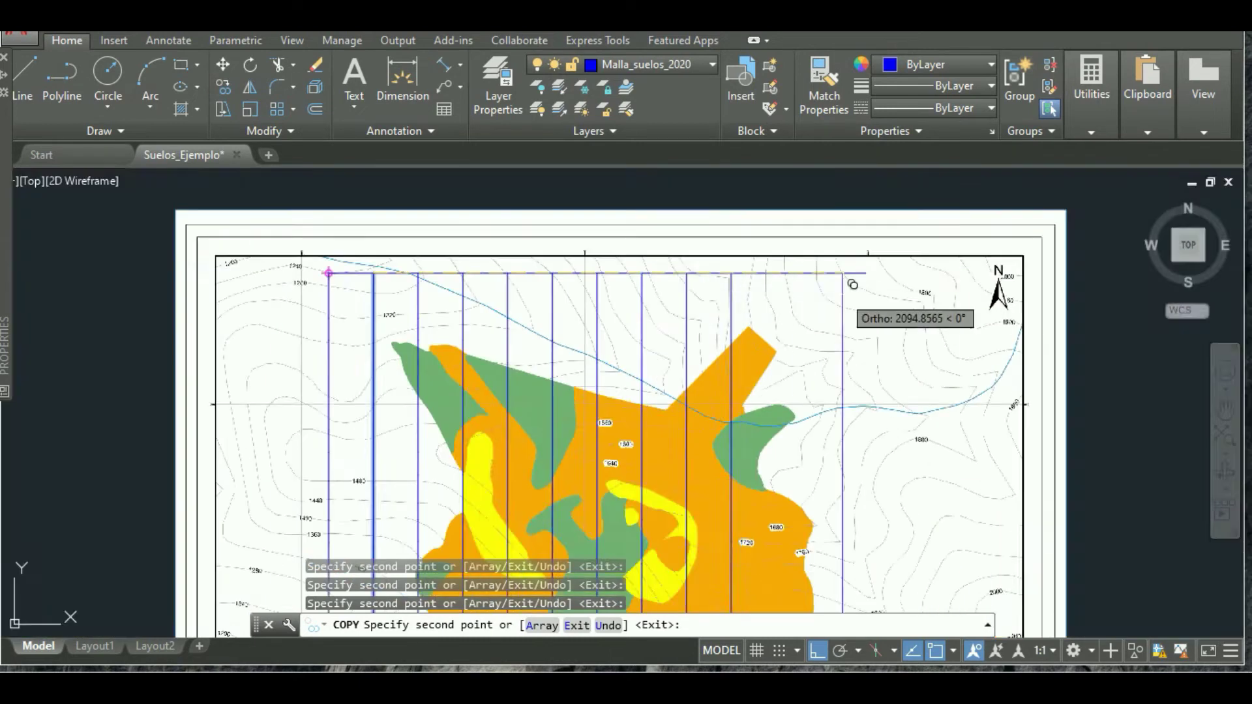
scroll(644, 247, up, 5)
click(645, 248)
click(759, 246)
click(874, 246)
key(Escape)
scroll(896, 198, down, 5)
scroll(718, 293, down, 2)
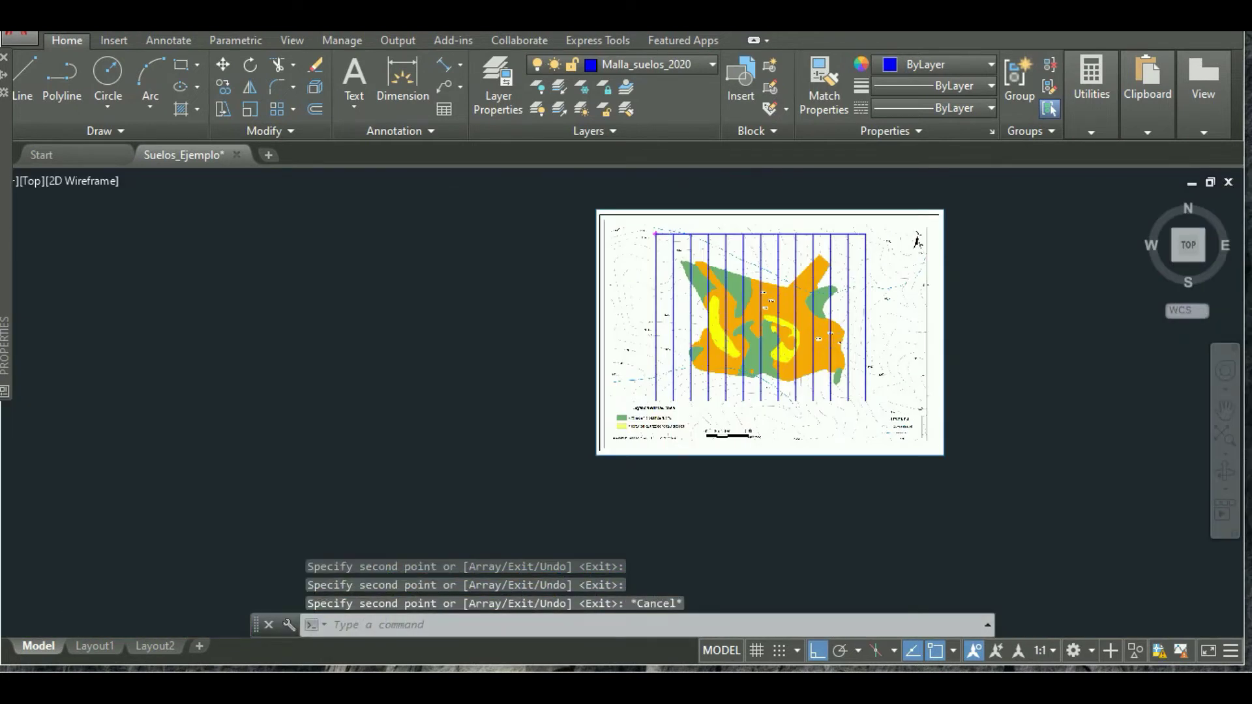
scroll(687, 253, up, 3)
scroll(636, 326, down, 2)
scroll(635, 263, up, 3)
Step: Start a new polyline at the grid's top-left corner, then cancel it
click(62, 72)
scroll(456, 279, up, 2)
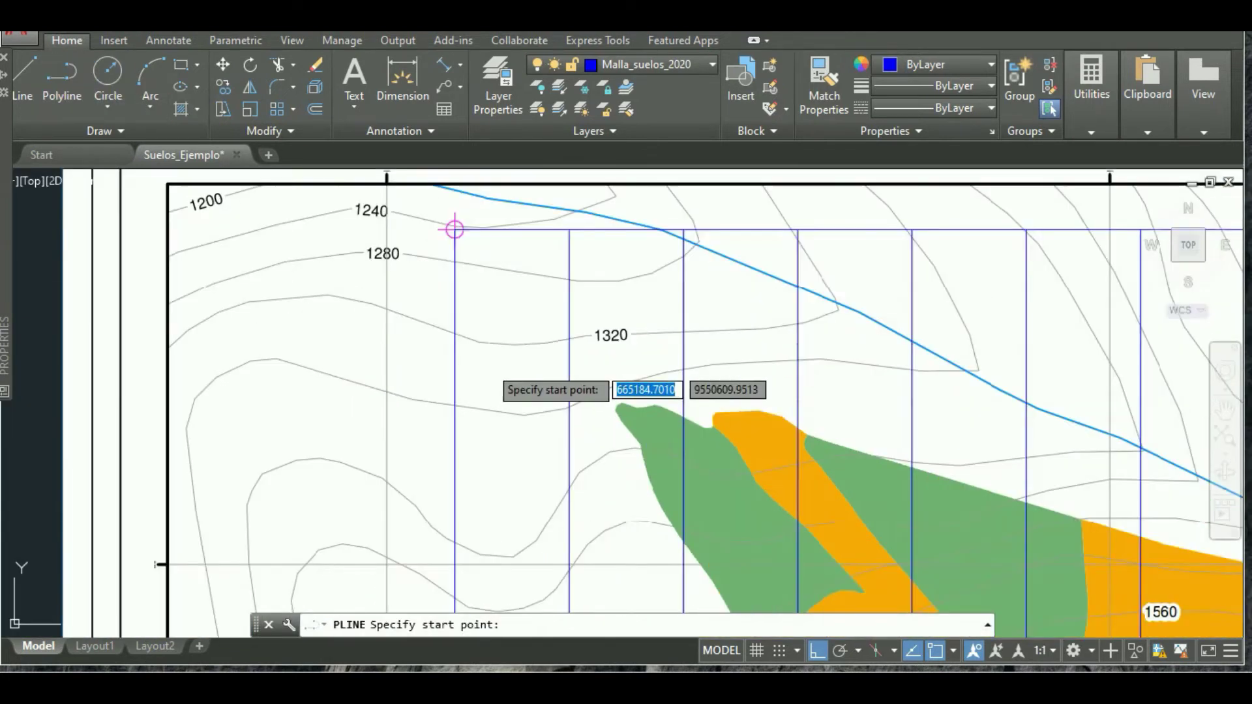
click(454, 229)
scroll(455, 229, down, 3)
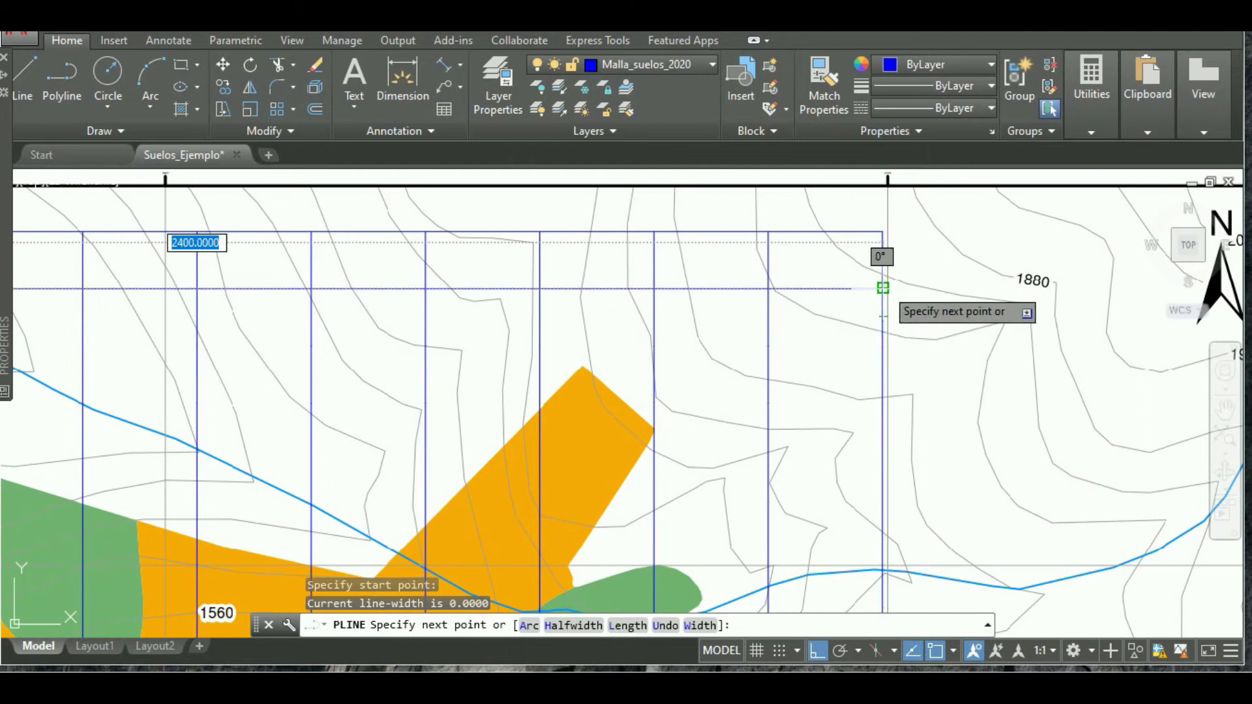
key(Escape)
scroll(883, 252, up, 1)
scroll(492, 196, up, 3)
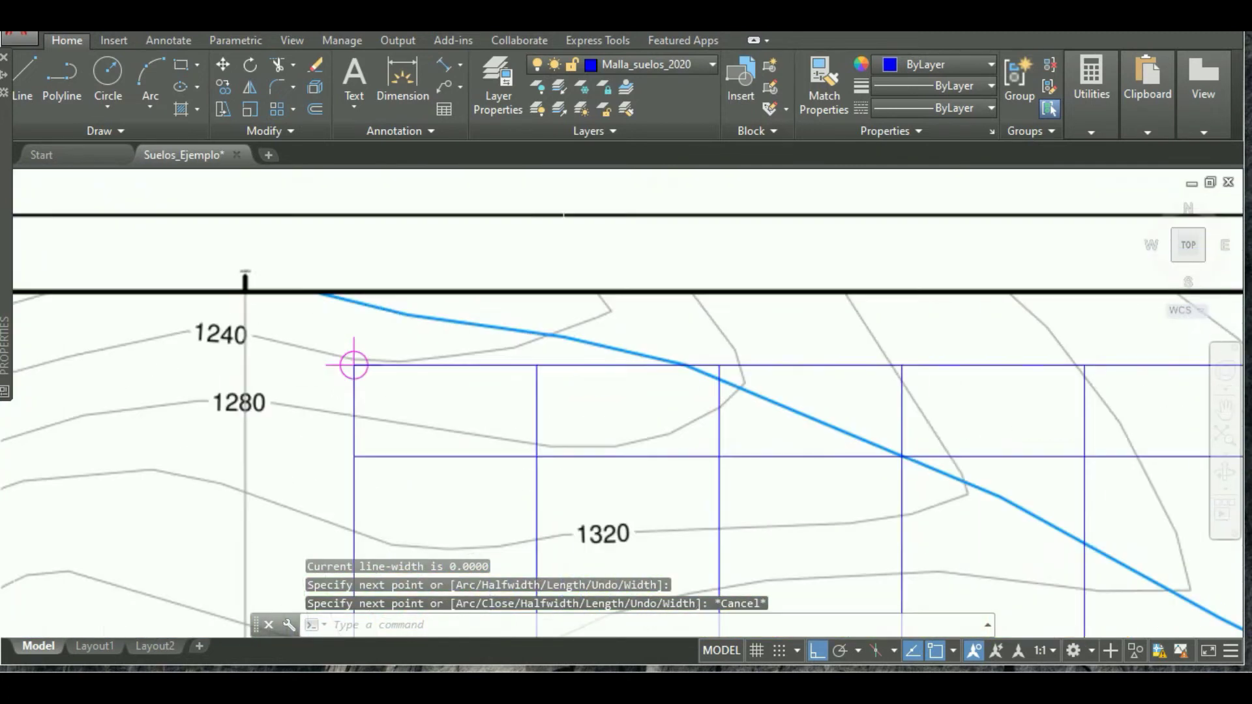
Step: Copy the horizontal grid line from its left end one interval further down
click(522, 391)
click(222, 87)
scroll(424, 372, up, 2)
click(424, 371)
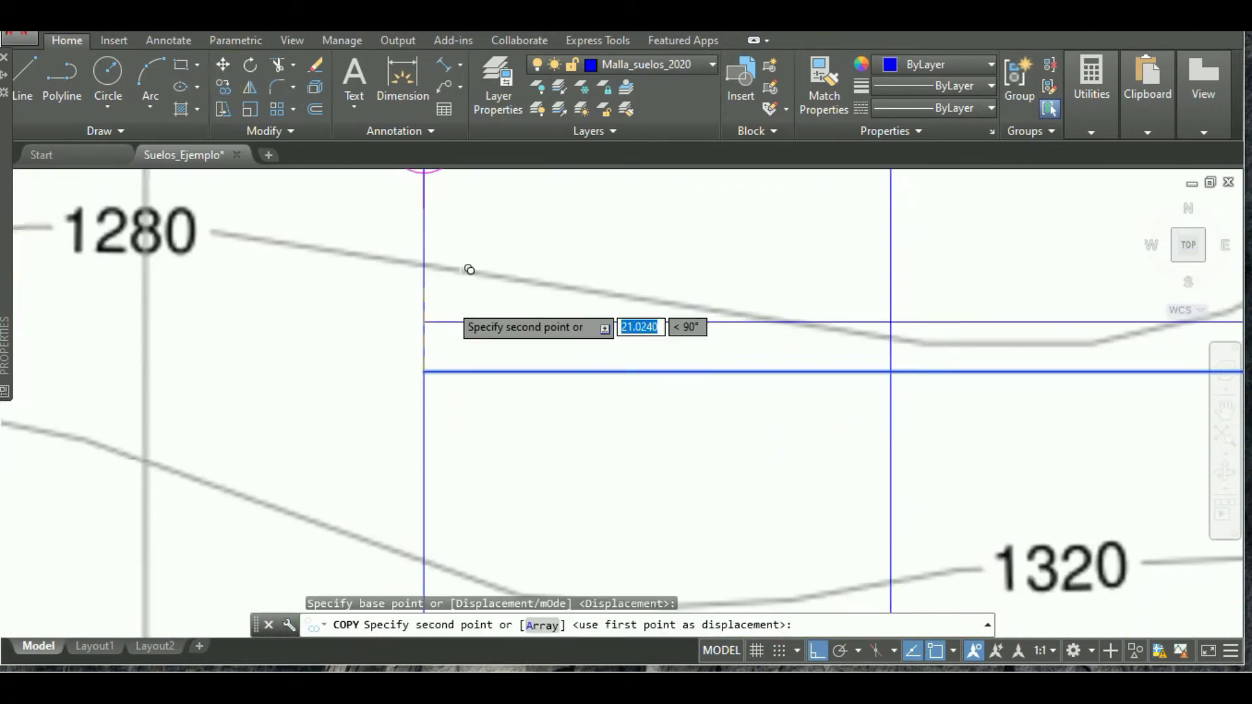
scroll(467, 271, down, 2)
scroll(466, 352, up, 1)
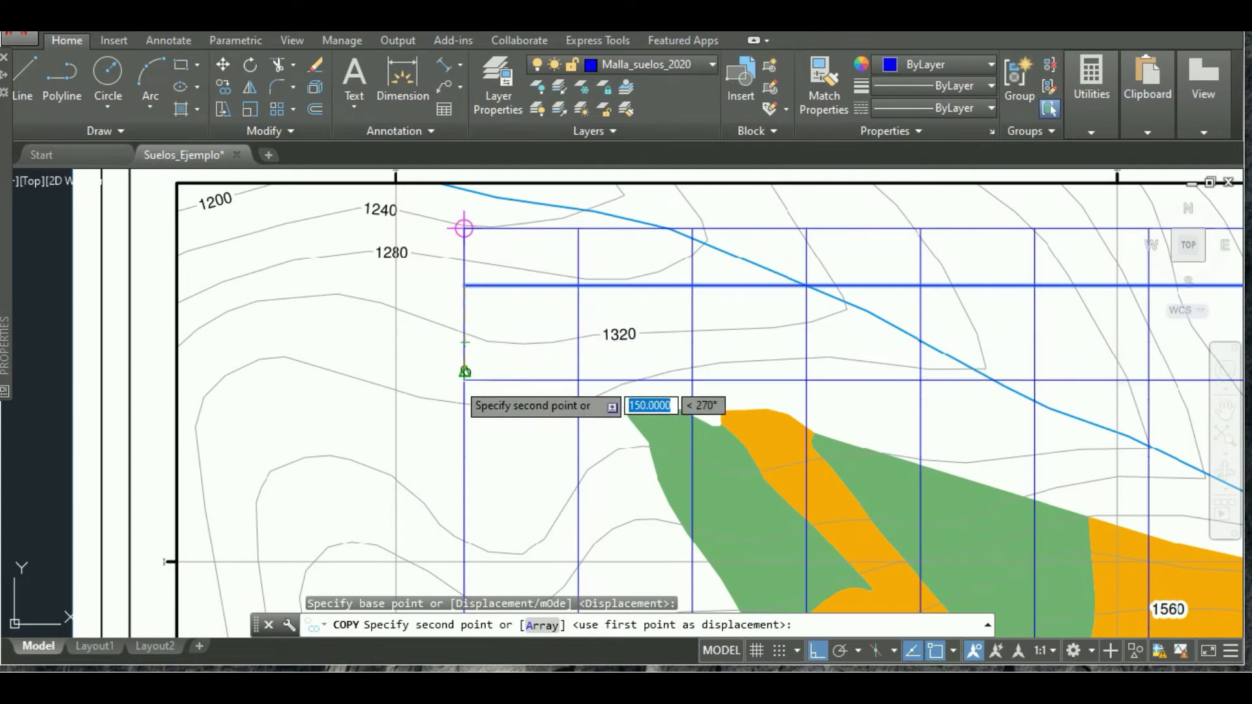
click(464, 400)
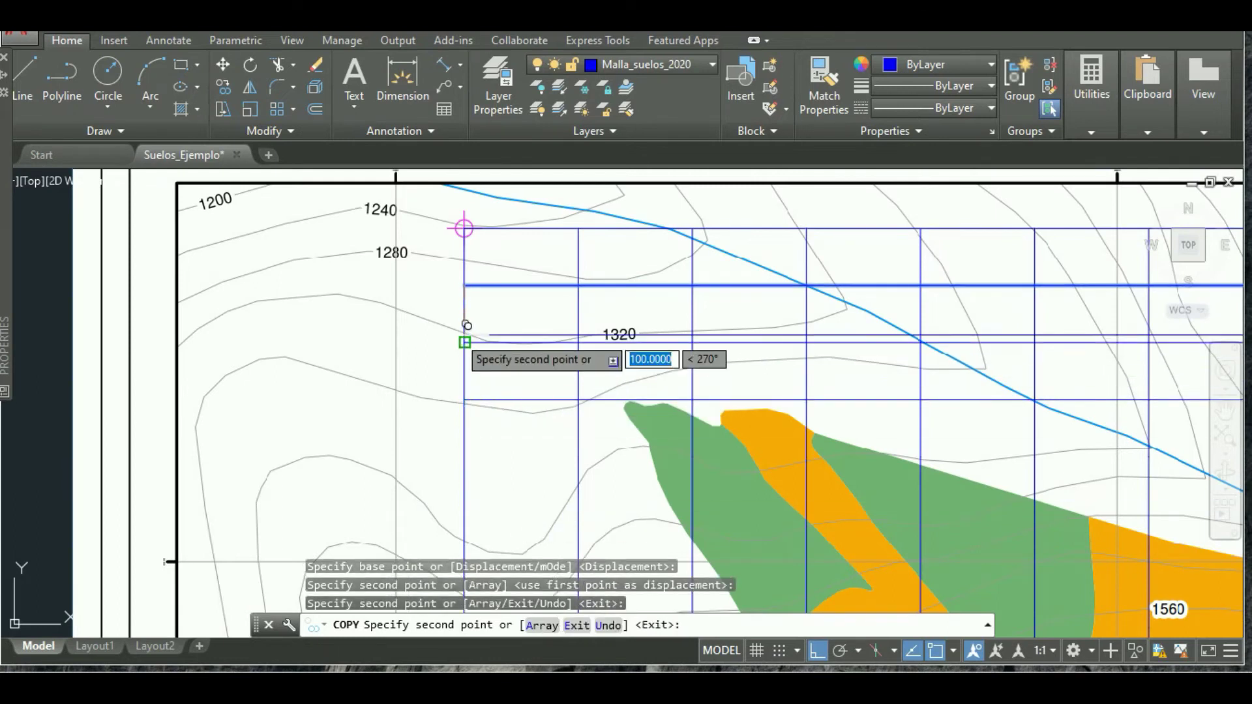
key(Escape)
Step: Copy the window-selected horizontal grid lines lower on the map and erase a short stray line
click(557, 431)
click(506, 212)
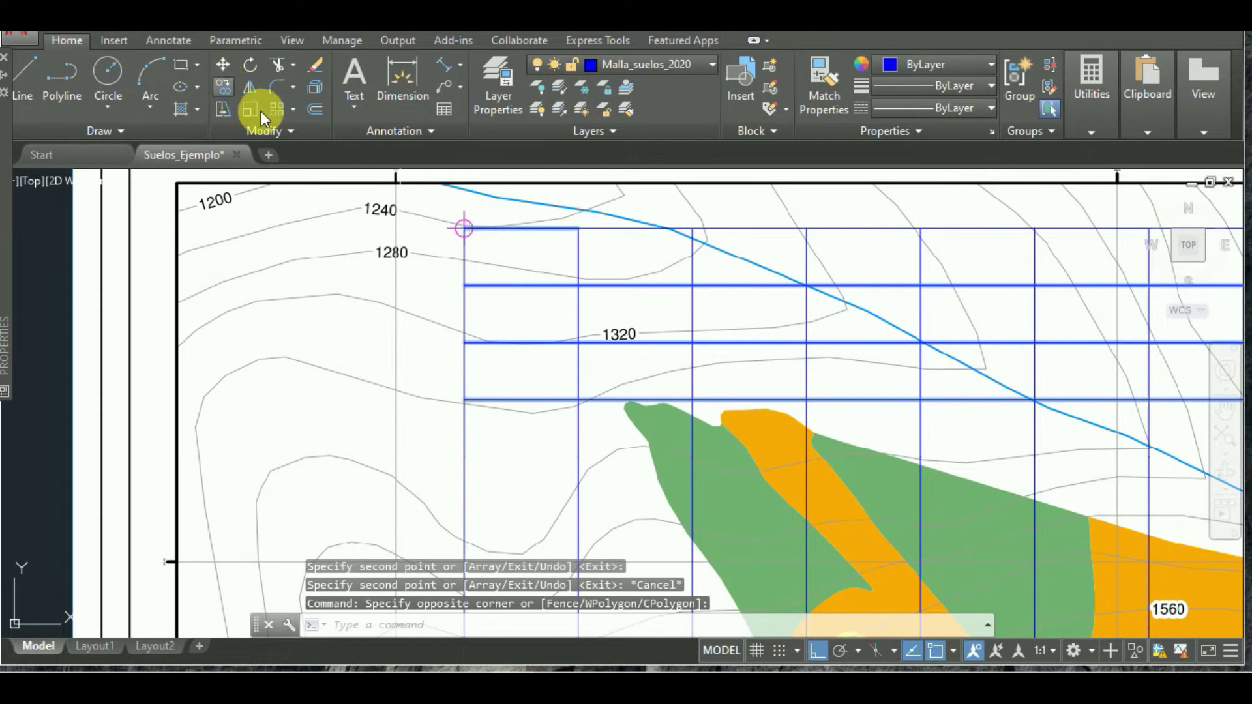
click(223, 87)
click(464, 228)
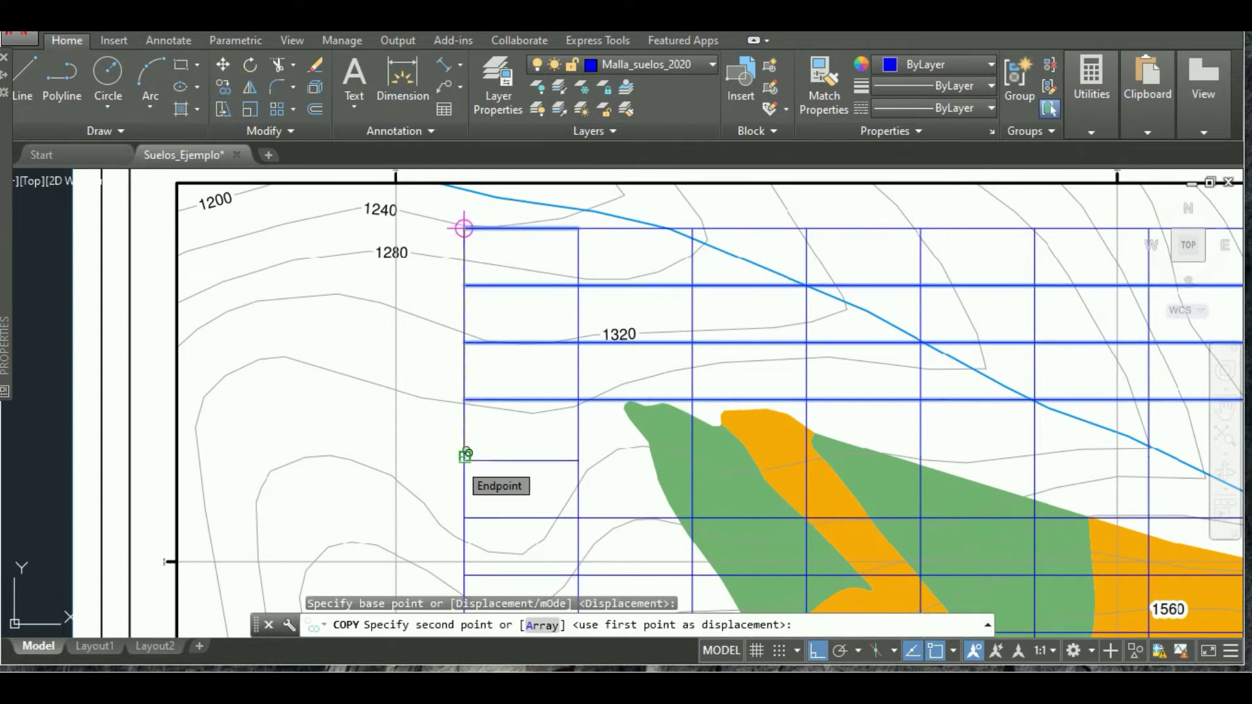
click(465, 455)
scroll(456, 306, down, 2)
scroll(590, 508, down, 2)
scroll(591, 509, up, 4)
key(Escape)
click(487, 353)
key(Delete)
Step: Copy another horizontal grid line from its end point lower down the map
click(456, 296)
click(222, 86)
scroll(411, 301, up, 2)
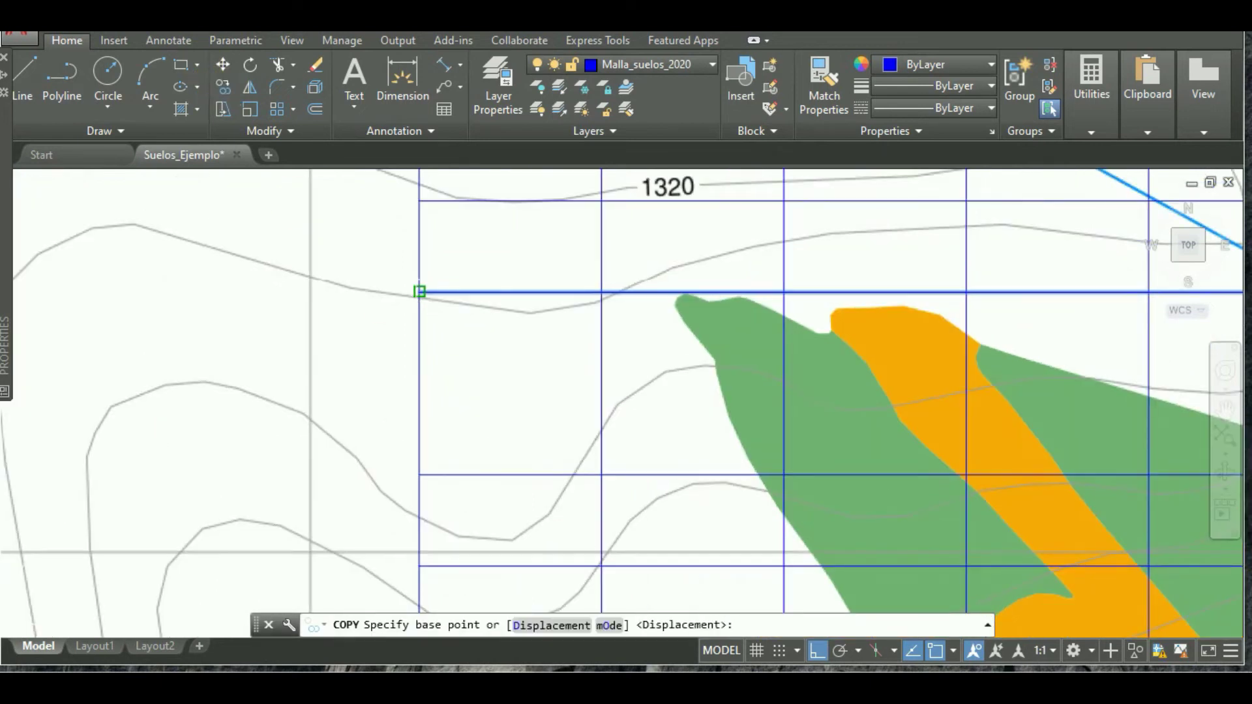
click(419, 292)
scroll(575, 341, down, 5)
click(575, 341)
scroll(558, 430, up, 2)
Step: Copy the window-selected horizontal grid lines to two further positions down the map
click(573, 557)
click(547, 196)
key(Return)
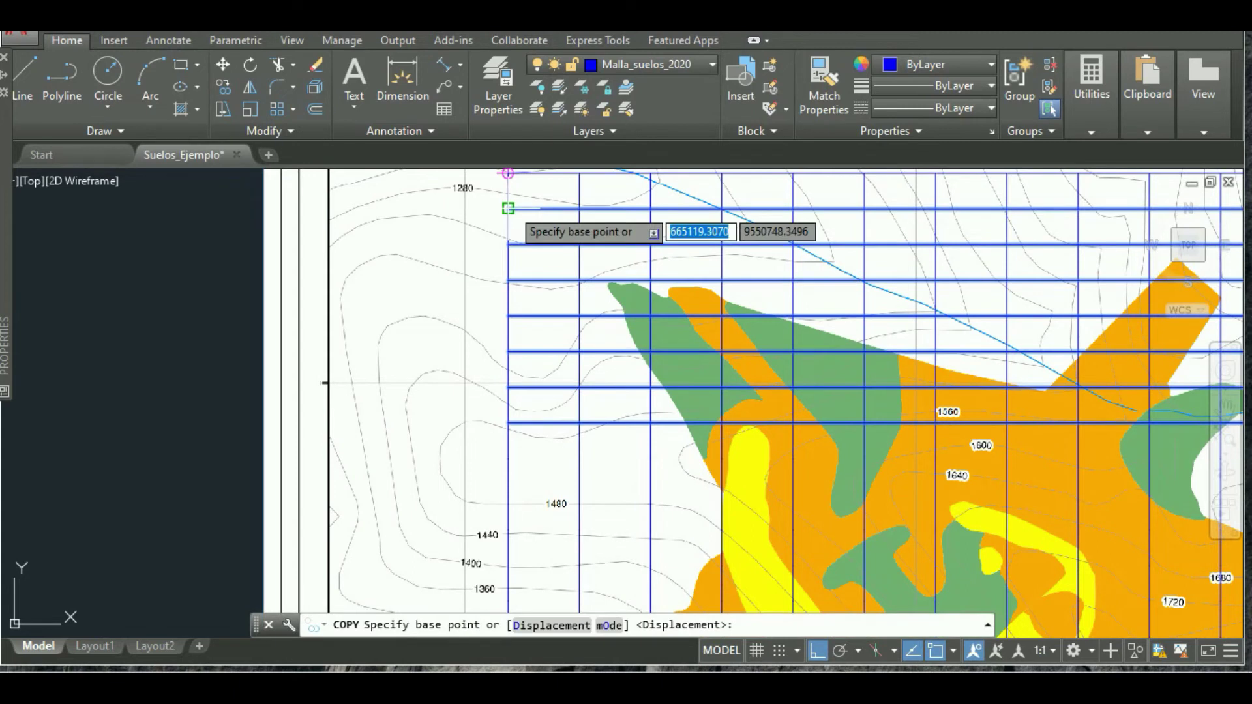
click(508, 209)
scroll(508, 209, down, 5)
scroll(590, 506, up, 5)
click(470, 229)
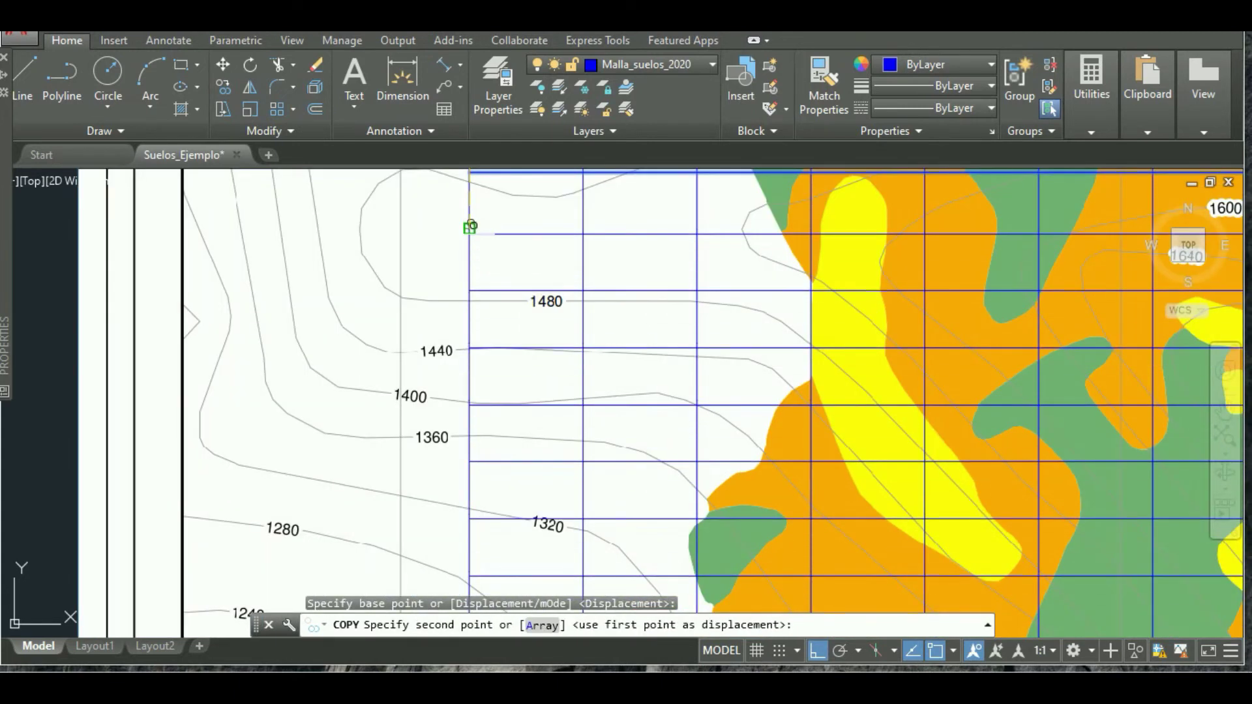
scroll(659, 248, down, 4)
scroll(439, 295, up, 4)
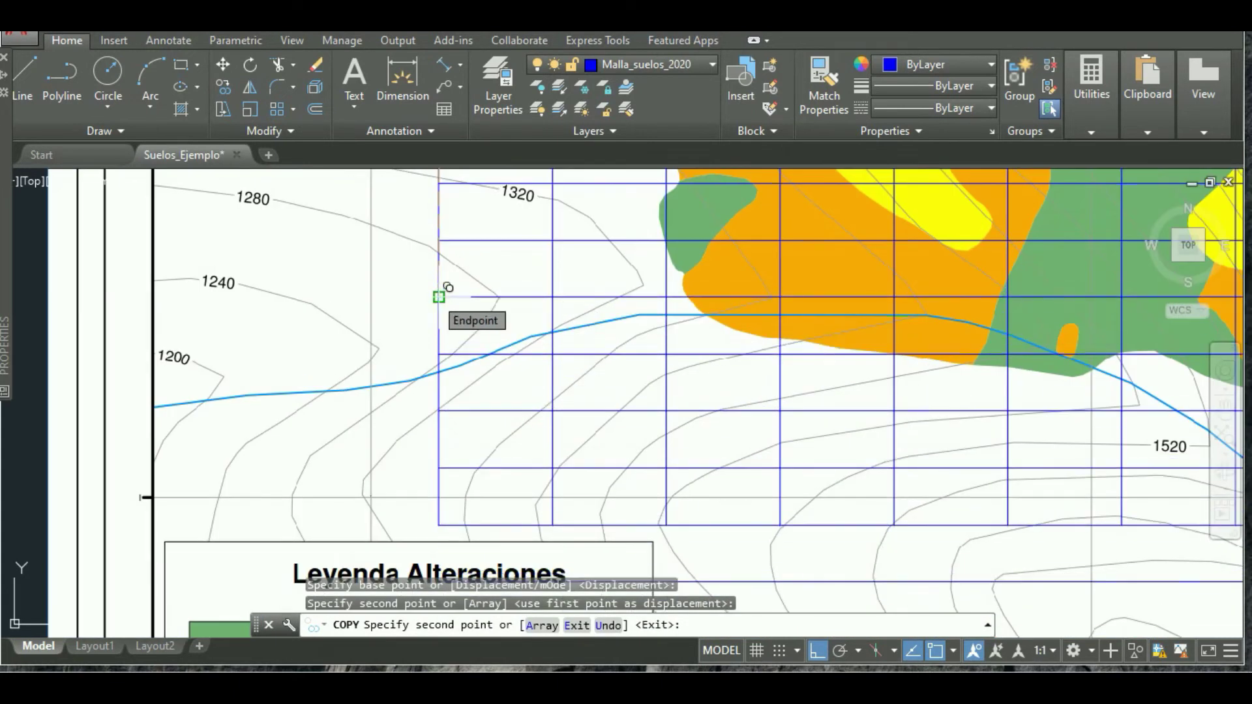
click(439, 350)
key(Return)
scroll(722, 319, down, 5)
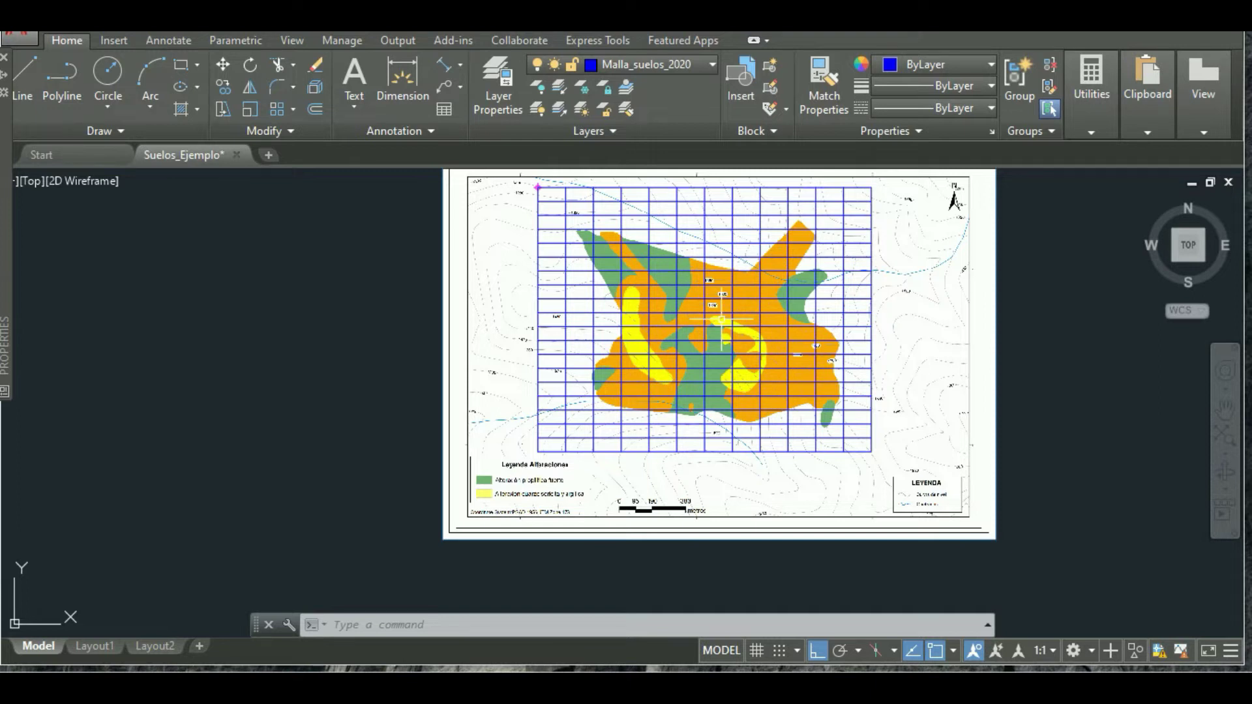
Step: Make Campaña_2020 the current layer
scroll(551, 181, up, 5)
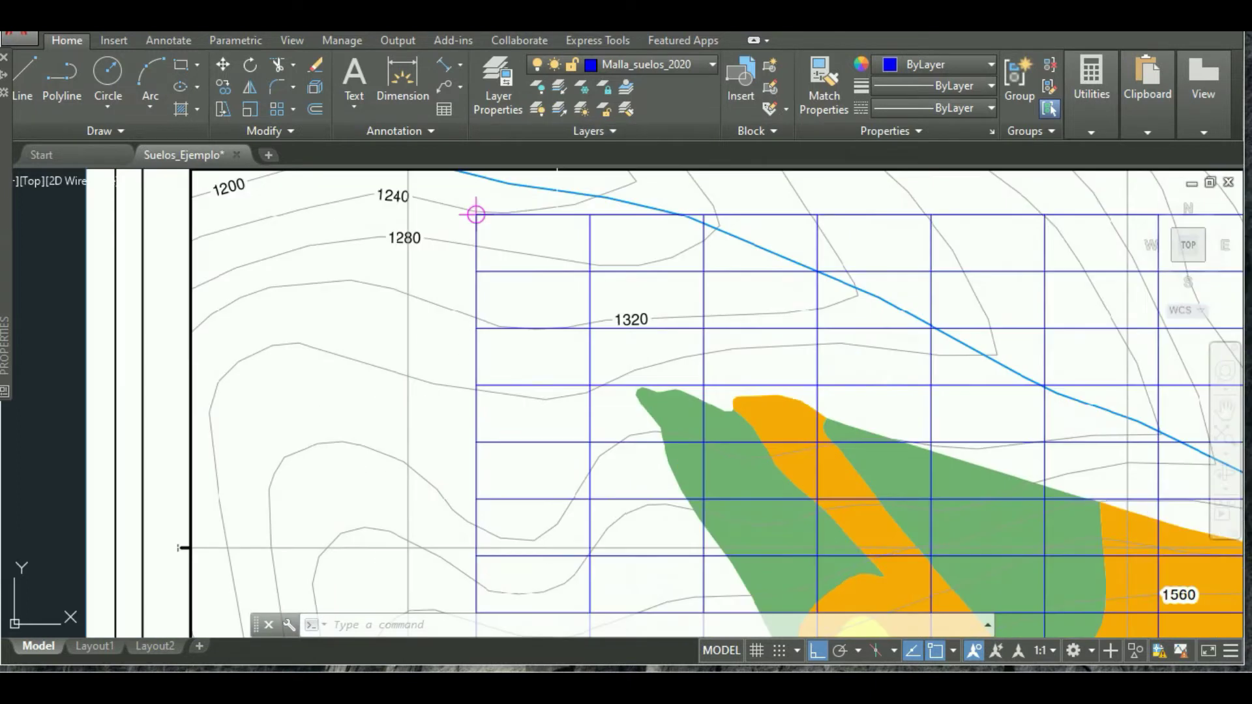
click(679, 60)
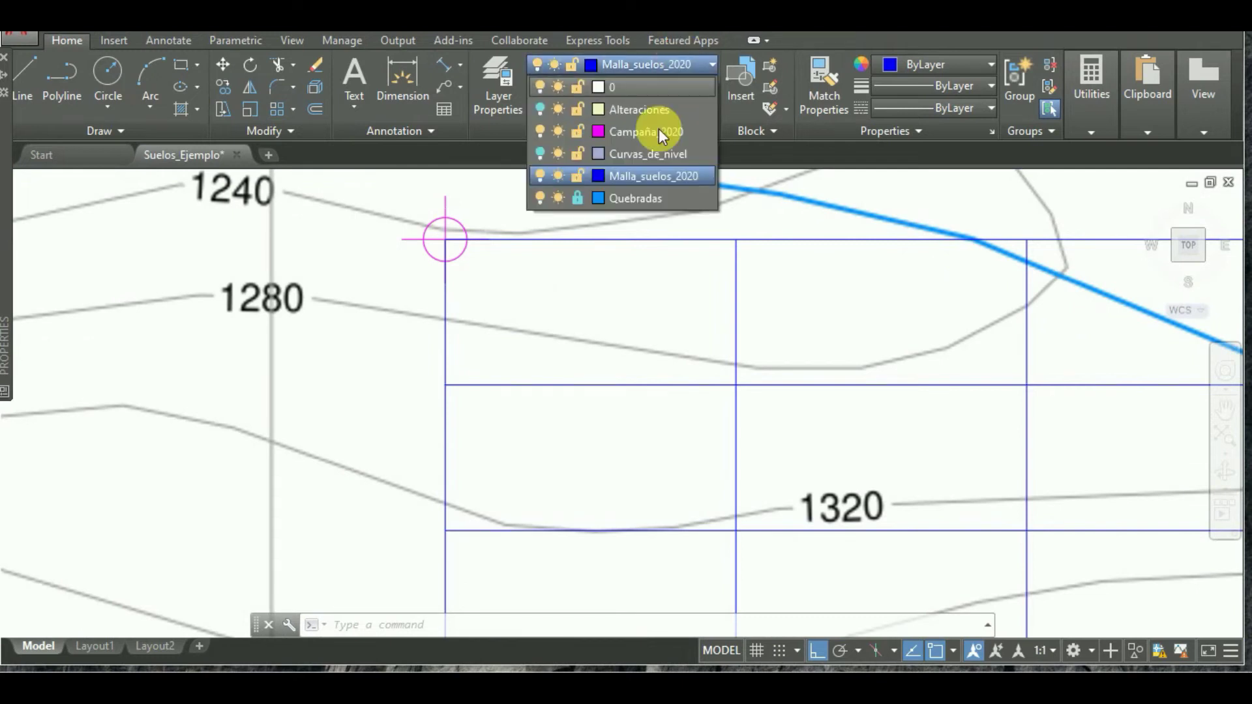
click(641, 132)
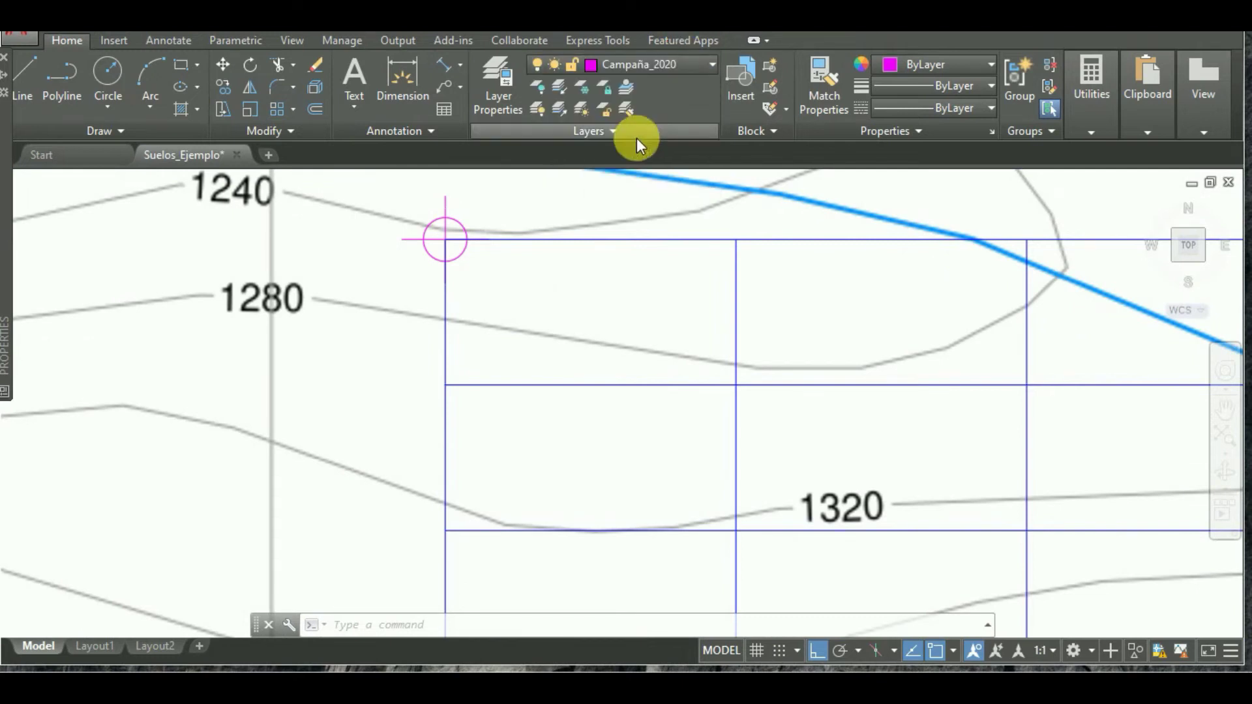
click(224, 86)
key(Return)
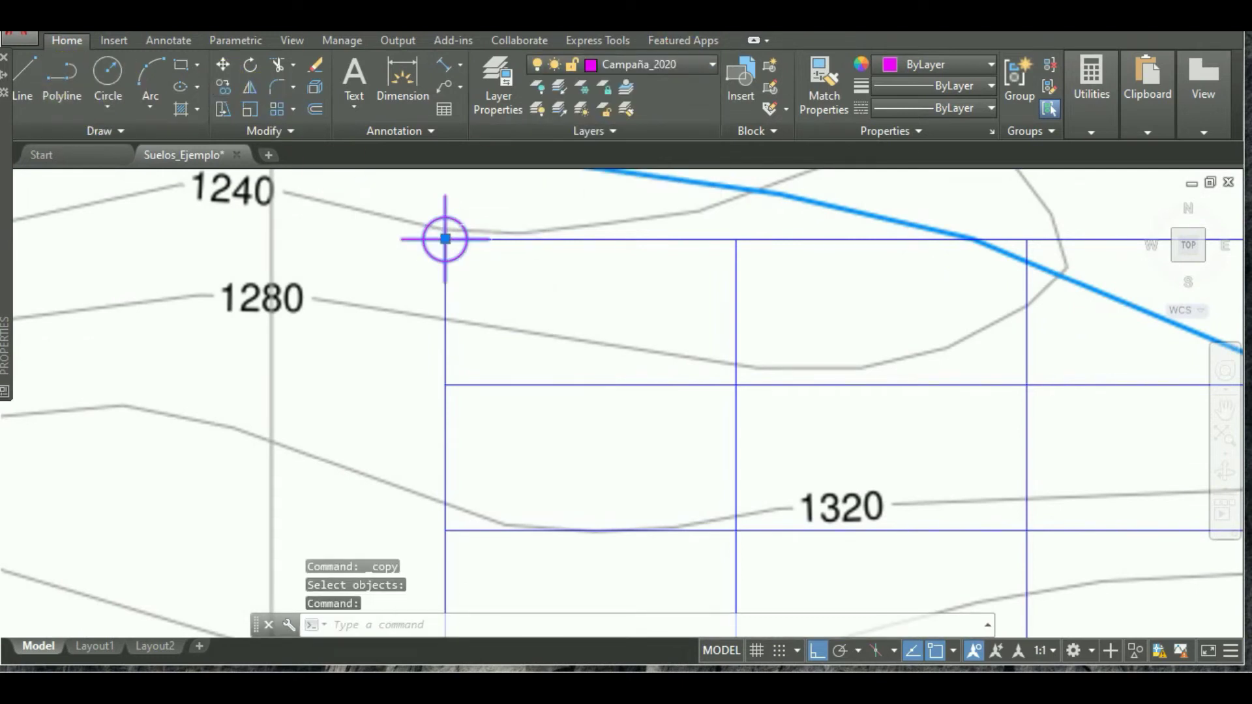
Step: Copy the corner sample circle from its centre to the first intersections down the left grid line
click(232, 87)
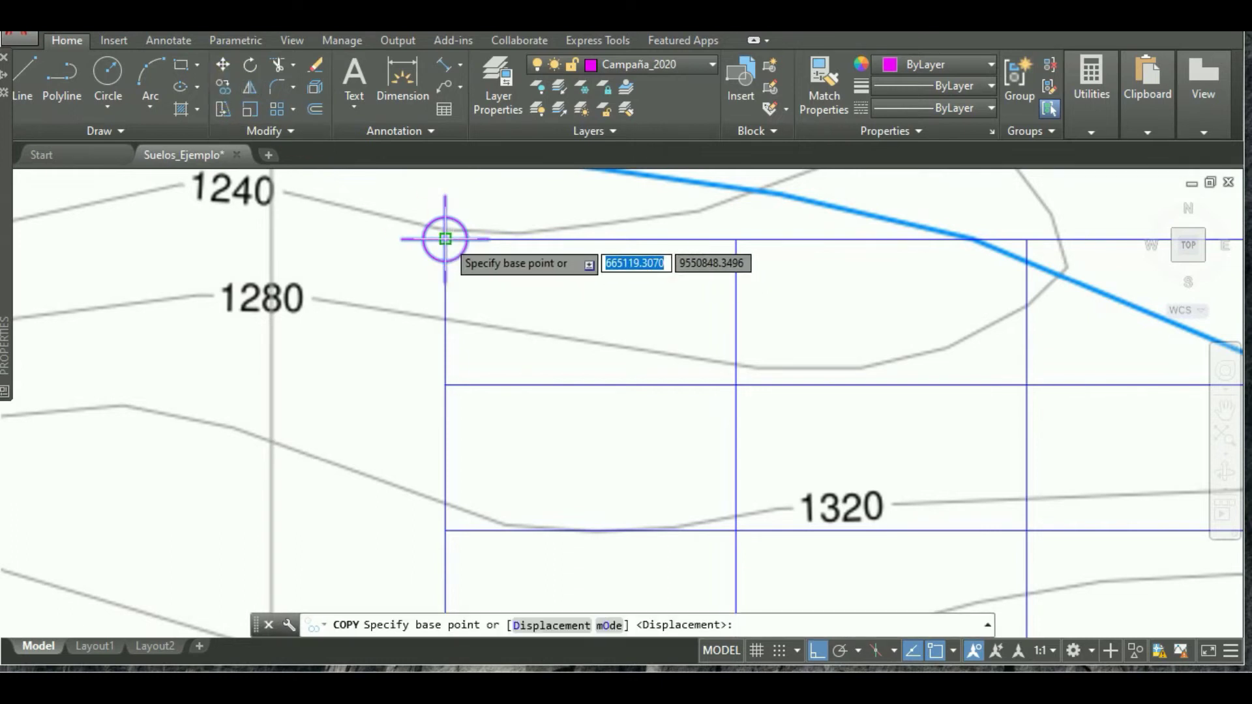
click(445, 239)
click(445, 385)
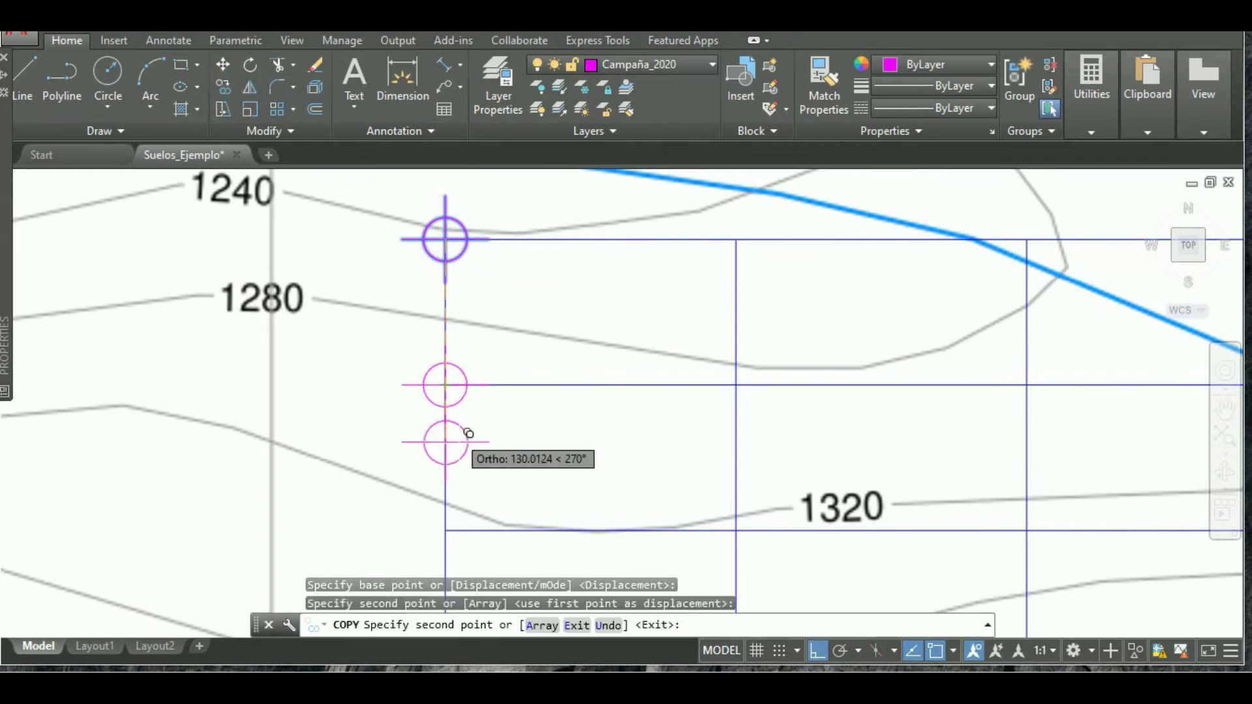
click(445, 529)
scroll(550, 391, down, 4)
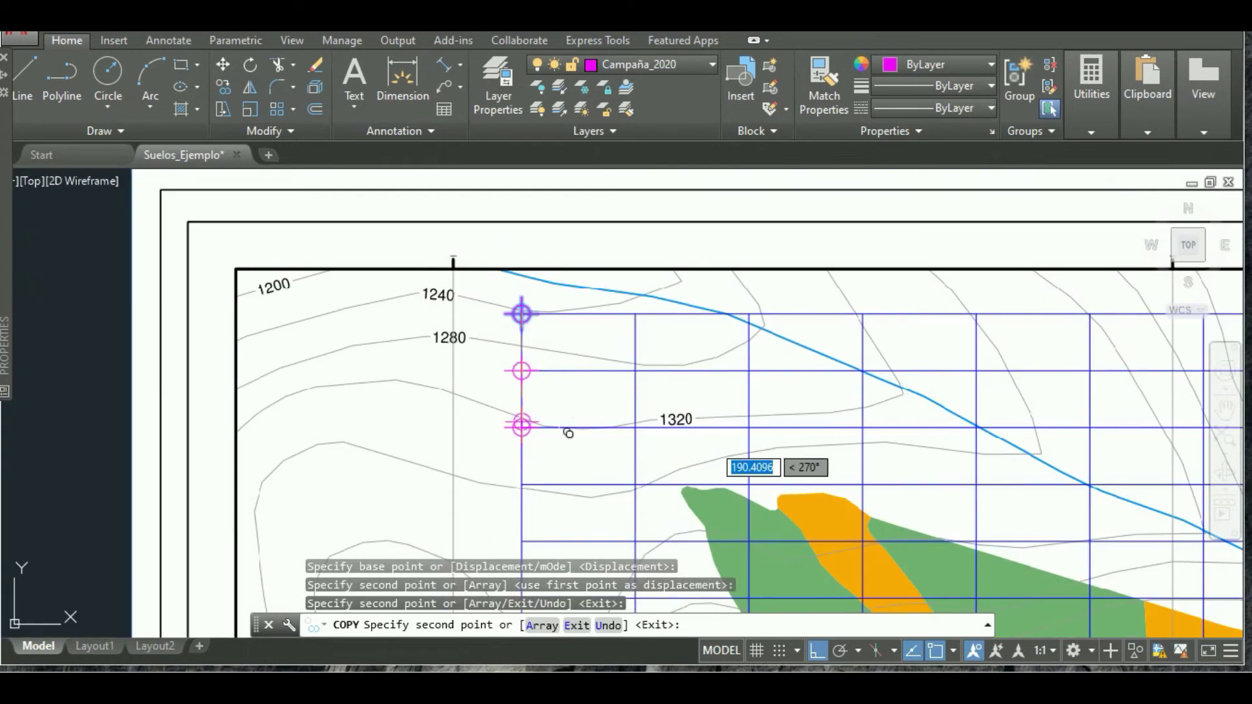
scroll(568, 434, up, 4)
click(476, 450)
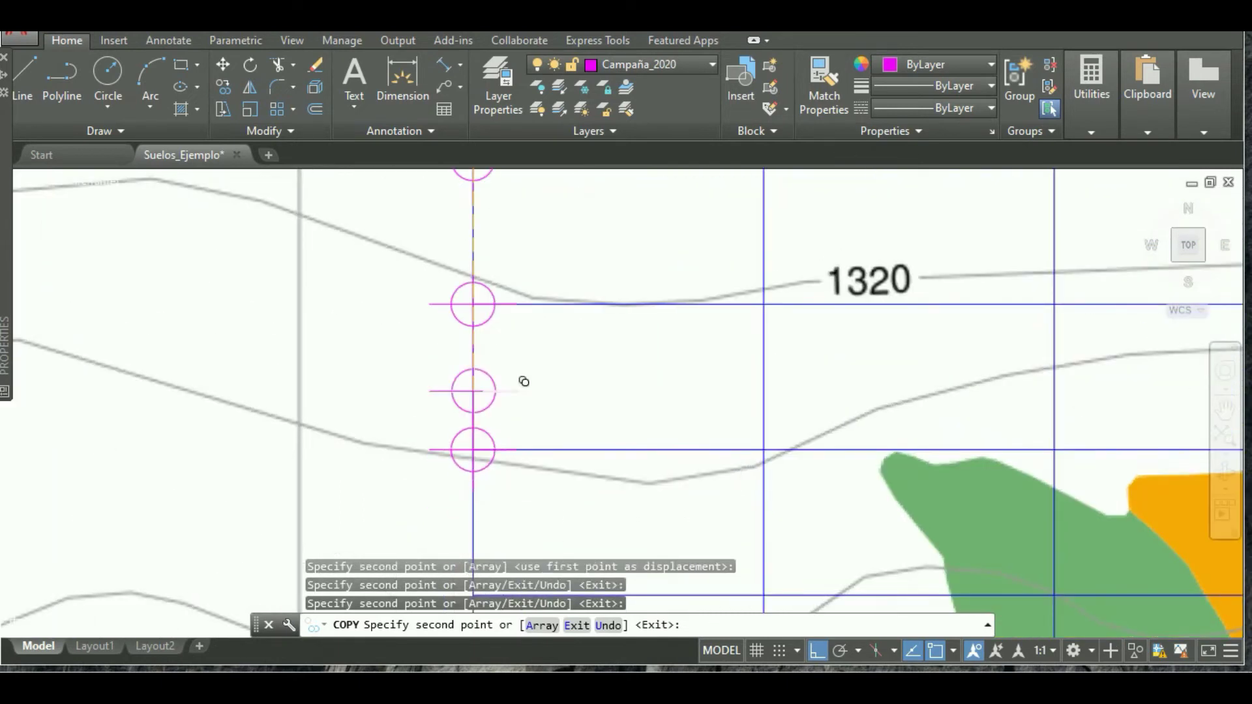
scroll(574, 411, down, 4)
scroll(560, 366, up, 6)
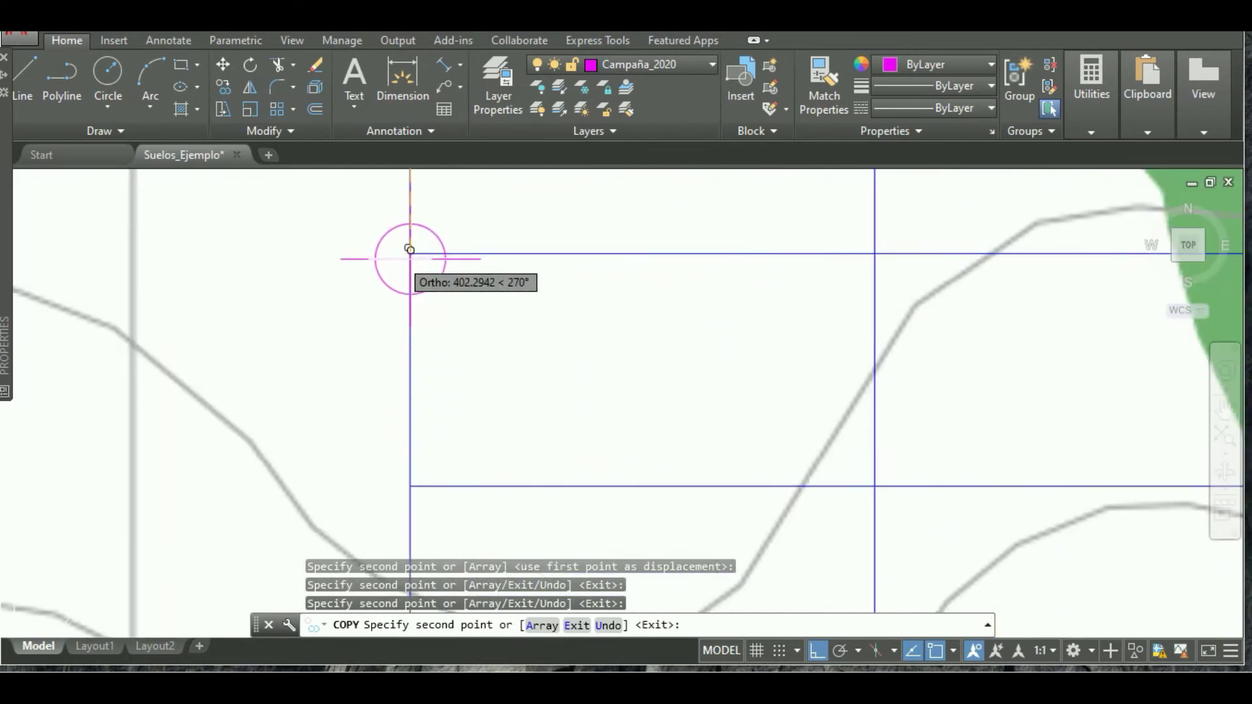
click(411, 246)
click(412, 481)
scroll(577, 303, down, 3)
scroll(577, 302, up, 3)
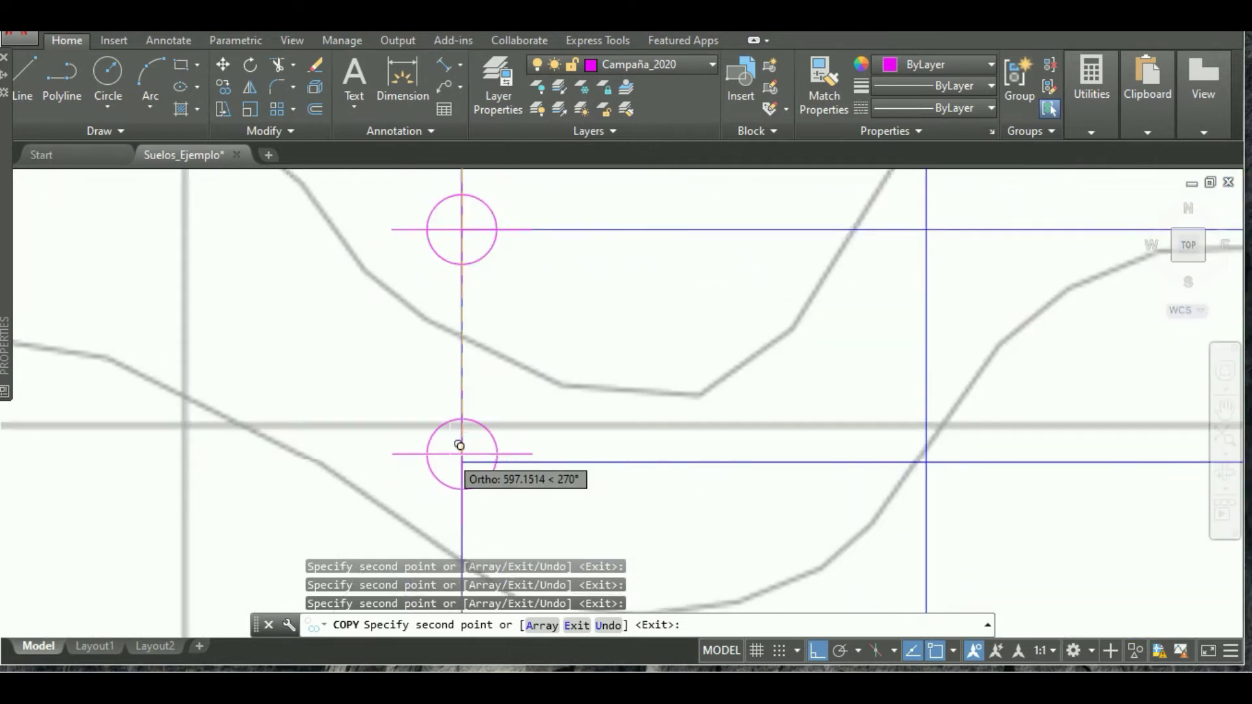
Step: Continue placing sample circle copies at successive intersections down the grid column
click(474, 336)
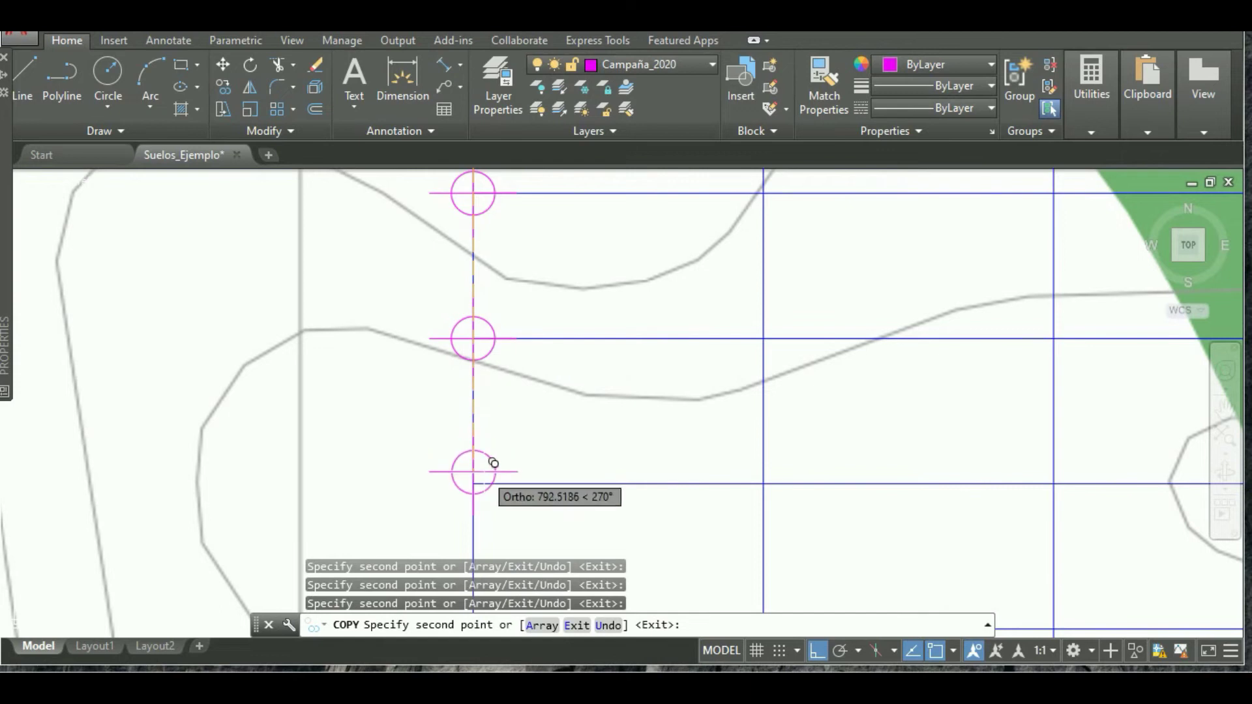
scroll(694, 391, down, 3)
scroll(694, 392, up, 3)
click(477, 293)
click(481, 438)
scroll(481, 438, down, 3)
scroll(483, 496, up, 3)
click(483, 376)
click(483, 522)
scroll(483, 515, down, 2)
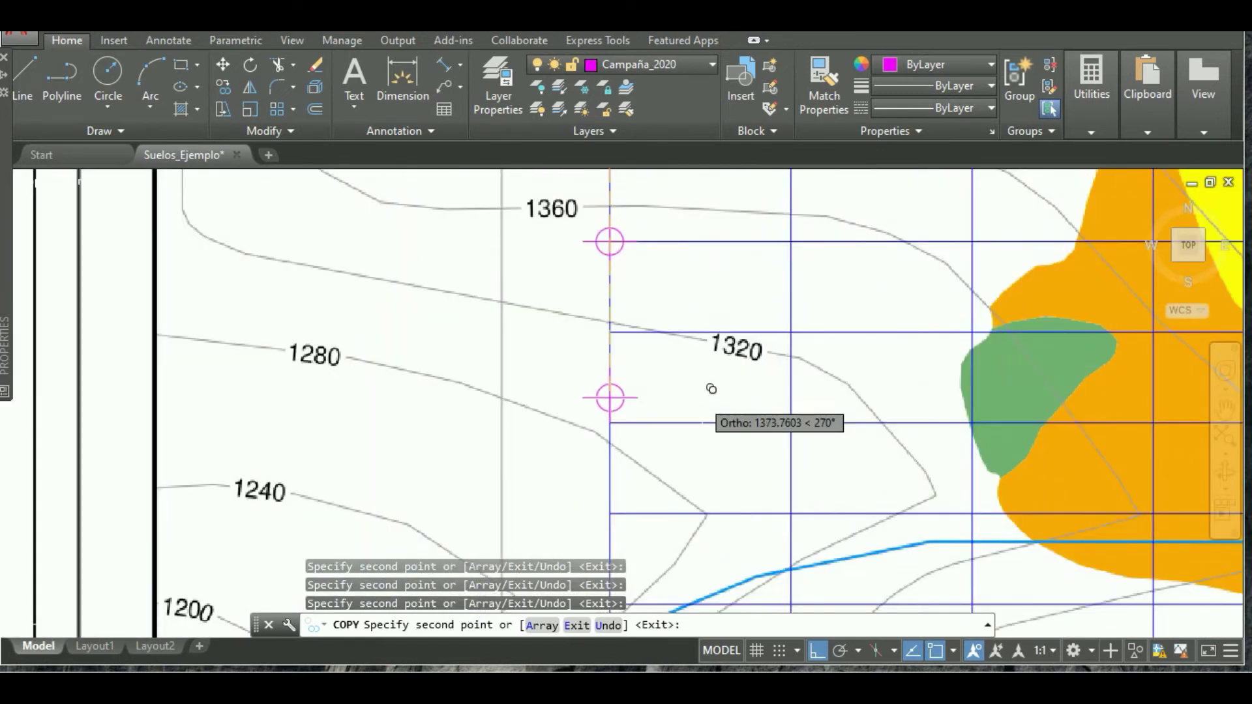
click(609, 332)
click(609, 420)
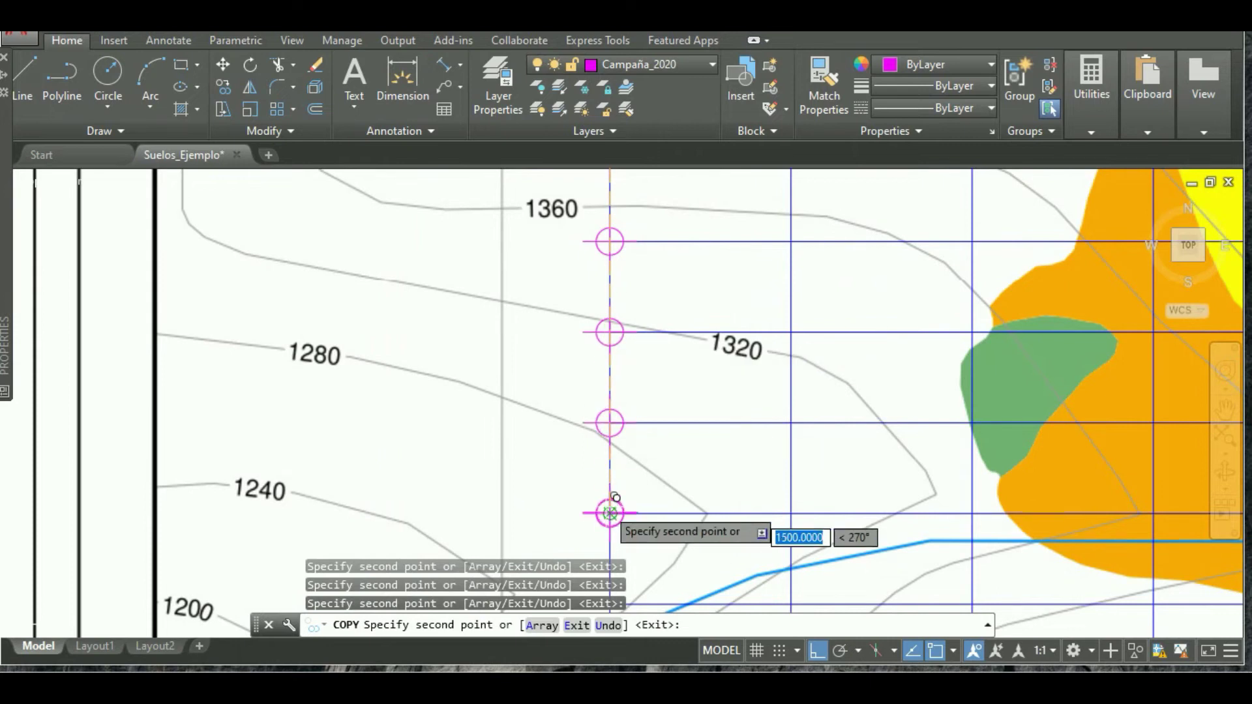
click(610, 512)
Step: Place the remaining sample circle copies down to the grid's bottom intersection
scroll(609, 512, up, 2)
click(556, 495)
scroll(556, 495, down, 2)
scroll(555, 424, up, 2)
click(539, 456)
scroll(587, 476, down, 2)
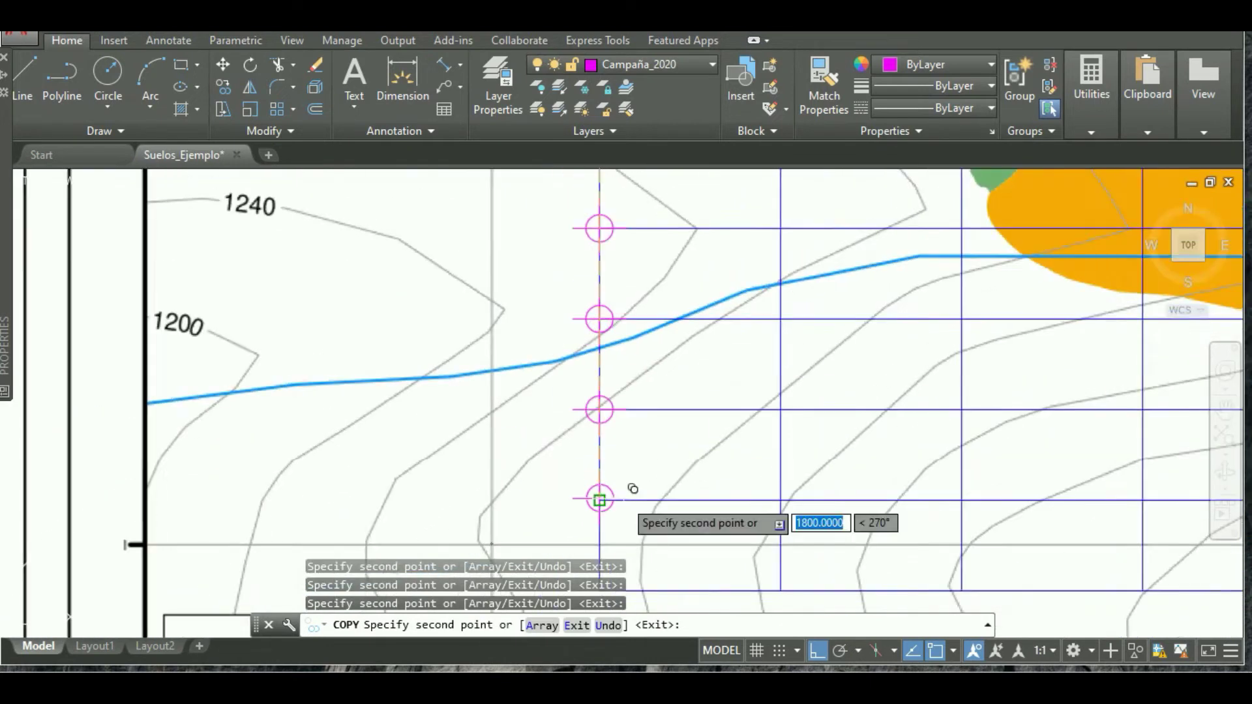
scroll(595, 497, up, 2)
click(584, 497)
scroll(625, 512, down, 2)
click(623, 427)
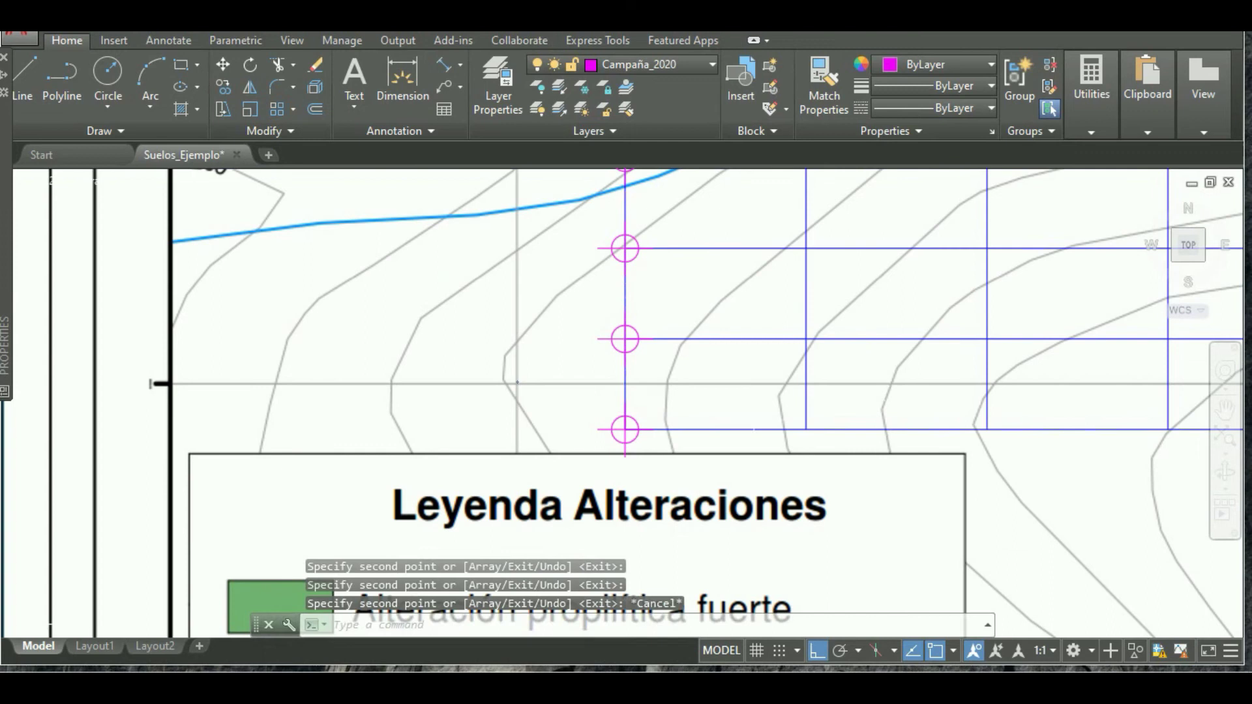
key(Escape)
scroll(621, 425, down, 10)
Step: Lock the Malla_suelos_2020 layer and window-select the left column of sample circles
click(589, 65)
click(577, 176)
click(569, 238)
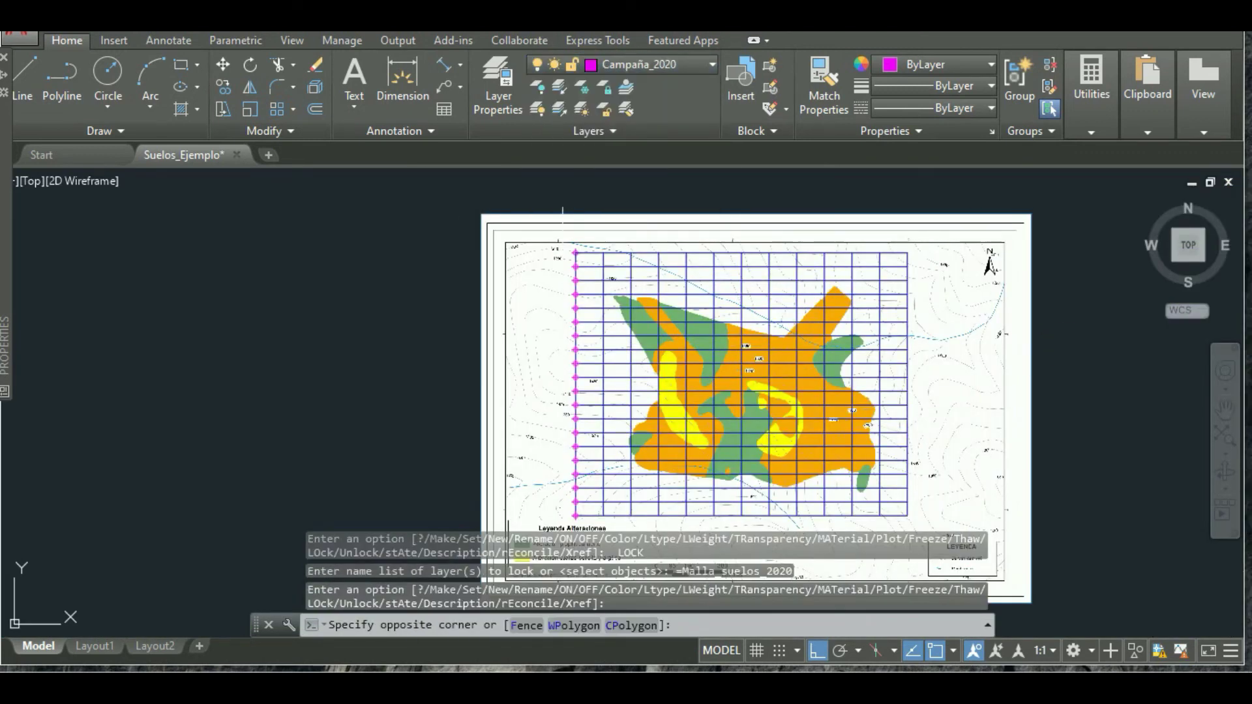
click(620, 521)
Step: Copy the circle column (CO) from its top circle onto the next grid lines to the right
text(co)
key(Return)
scroll(595, 249, up, 8)
click(468, 264)
click(649, 264)
click(830, 262)
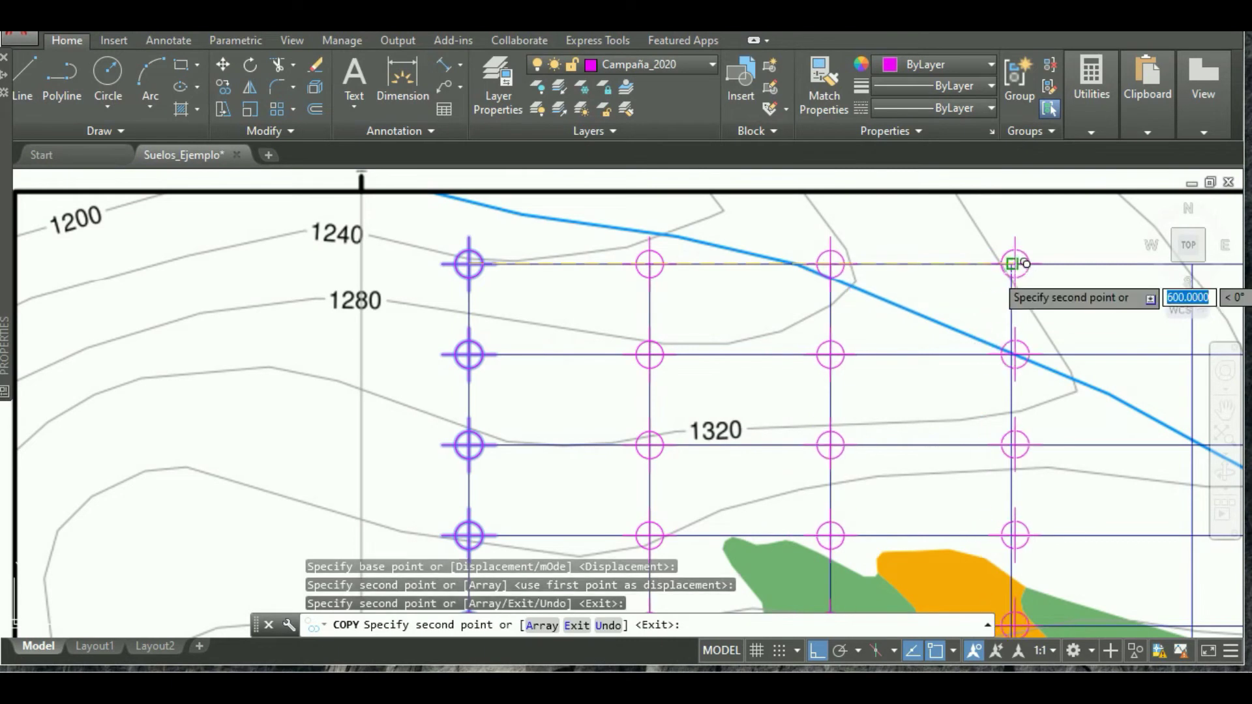
click(1012, 263)
scroll(821, 258, down, 4)
scroll(1082, 250, up, 2)
click(889, 260)
click(1003, 261)
Step: Pan right and copy the circle column onto the remaining grid lines up to the right edge
middle_drag(1108, 260, 645, 224)
click(647, 224)
click(761, 224)
click(873, 224)
click(986, 225)
middle_drag(987, 224, 556, 217)
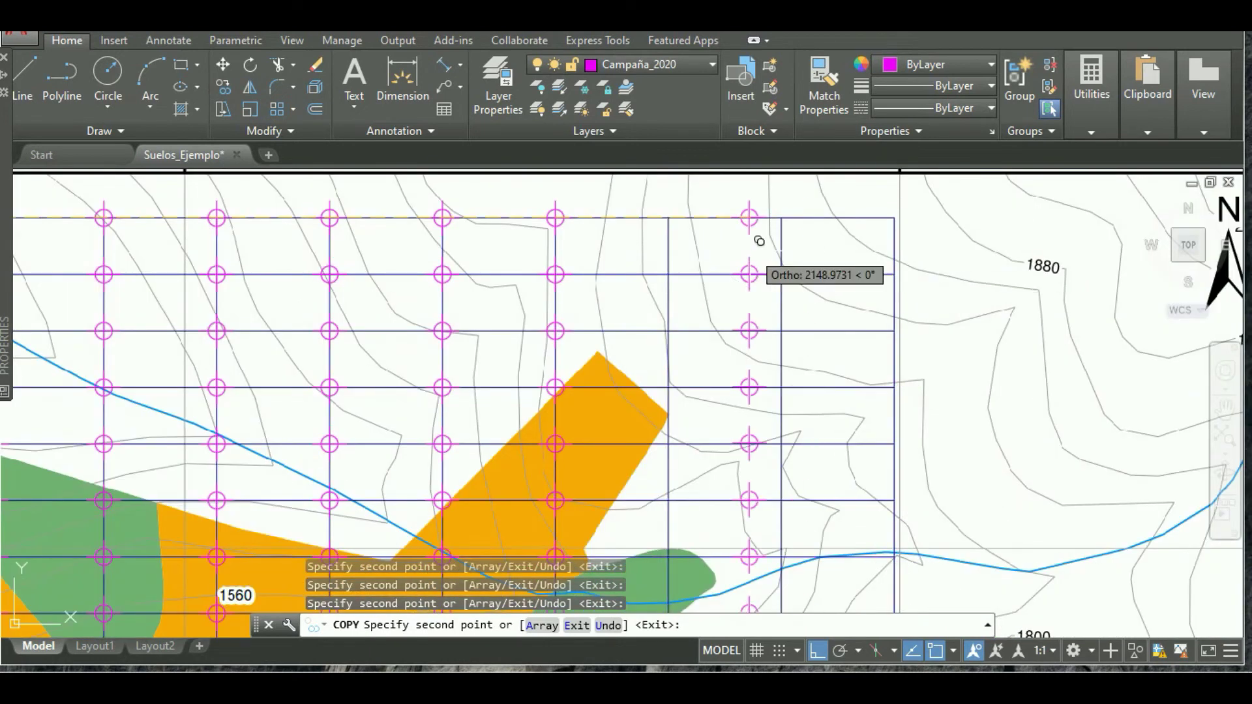
click(668, 217)
click(782, 218)
click(894, 218)
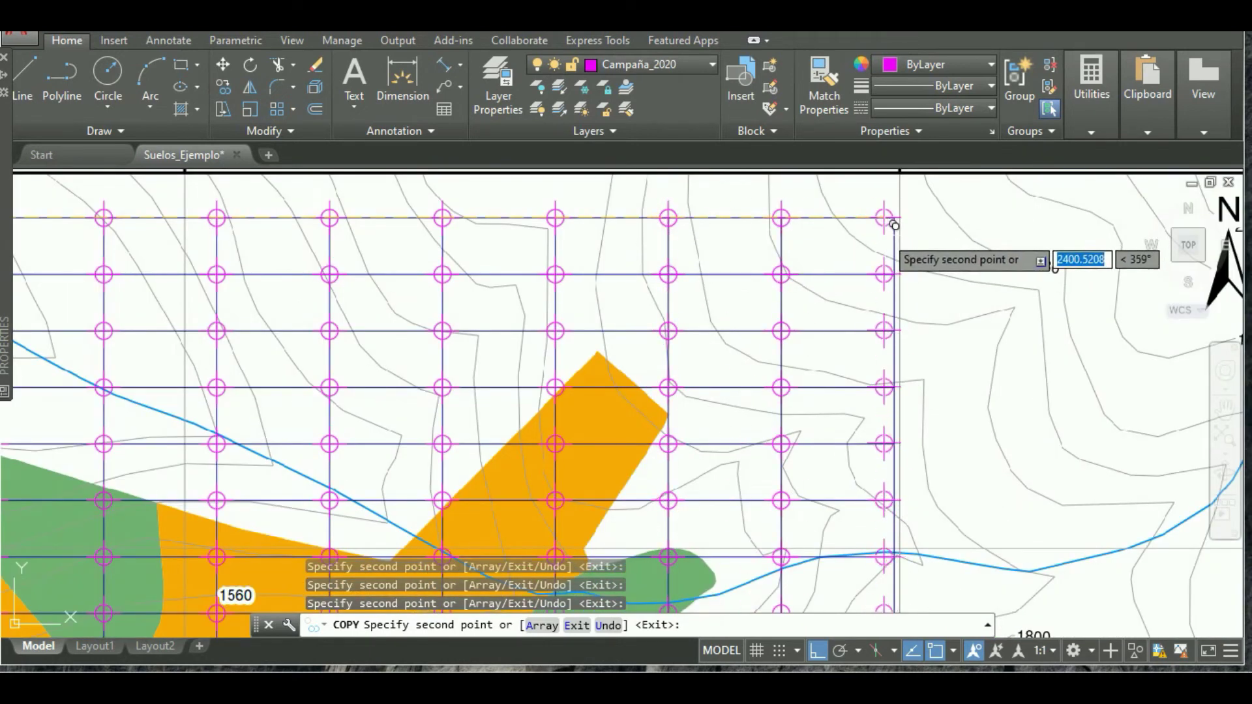
scroll(971, 274, down, 4)
key(Escape)
scroll(567, 255, down, 5)
scroll(672, 302, up, 3)
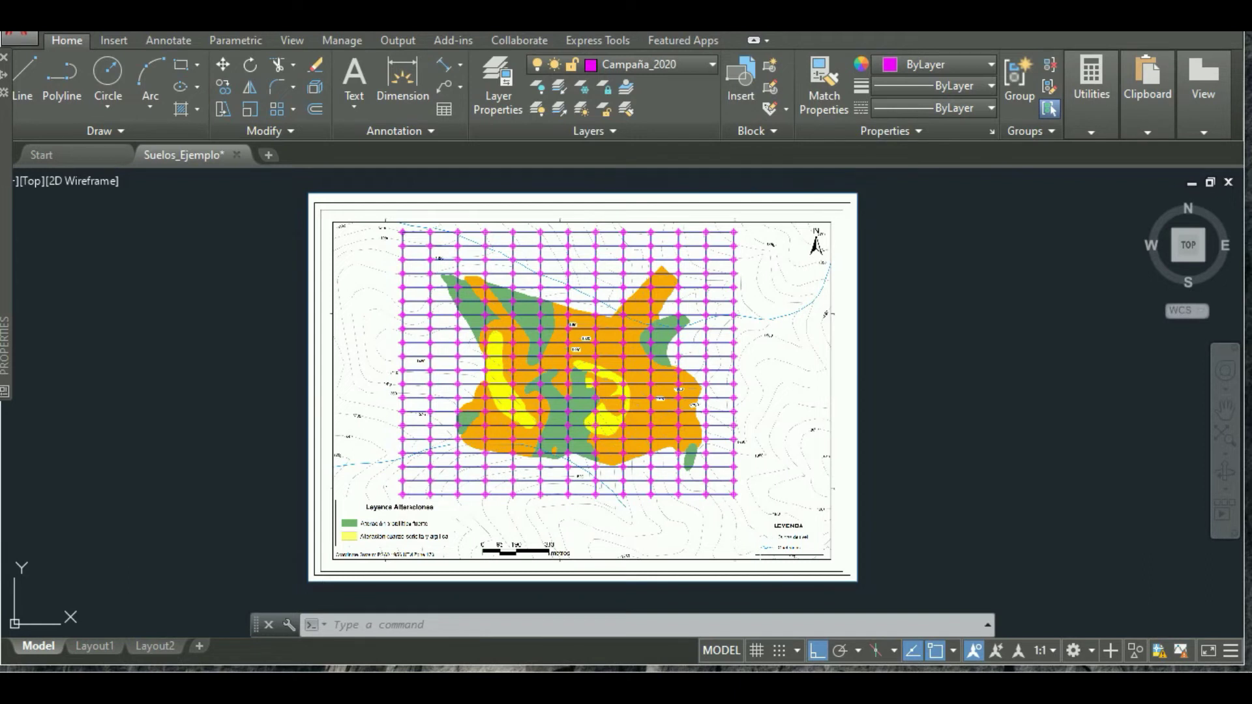
Step: Zoom in and out to inspect the finished sampling grid over the alteration map
scroll(645, 370, up, 2)
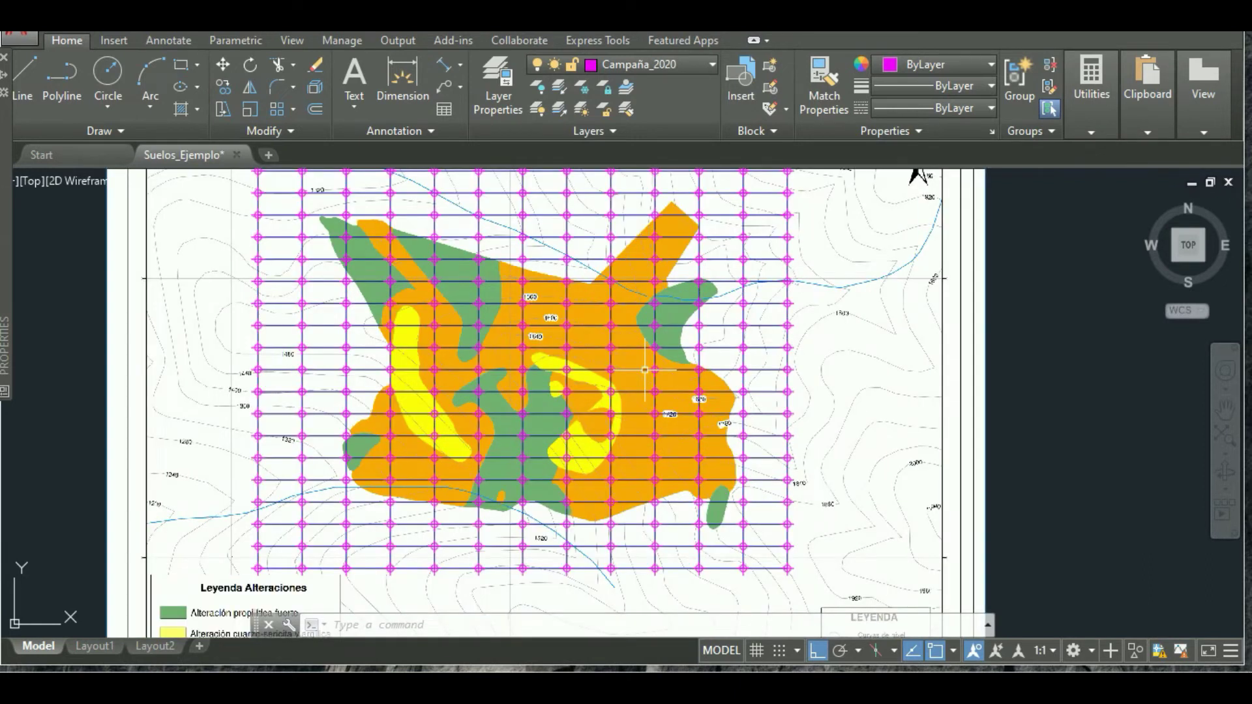
scroll(580, 342, down, 2)
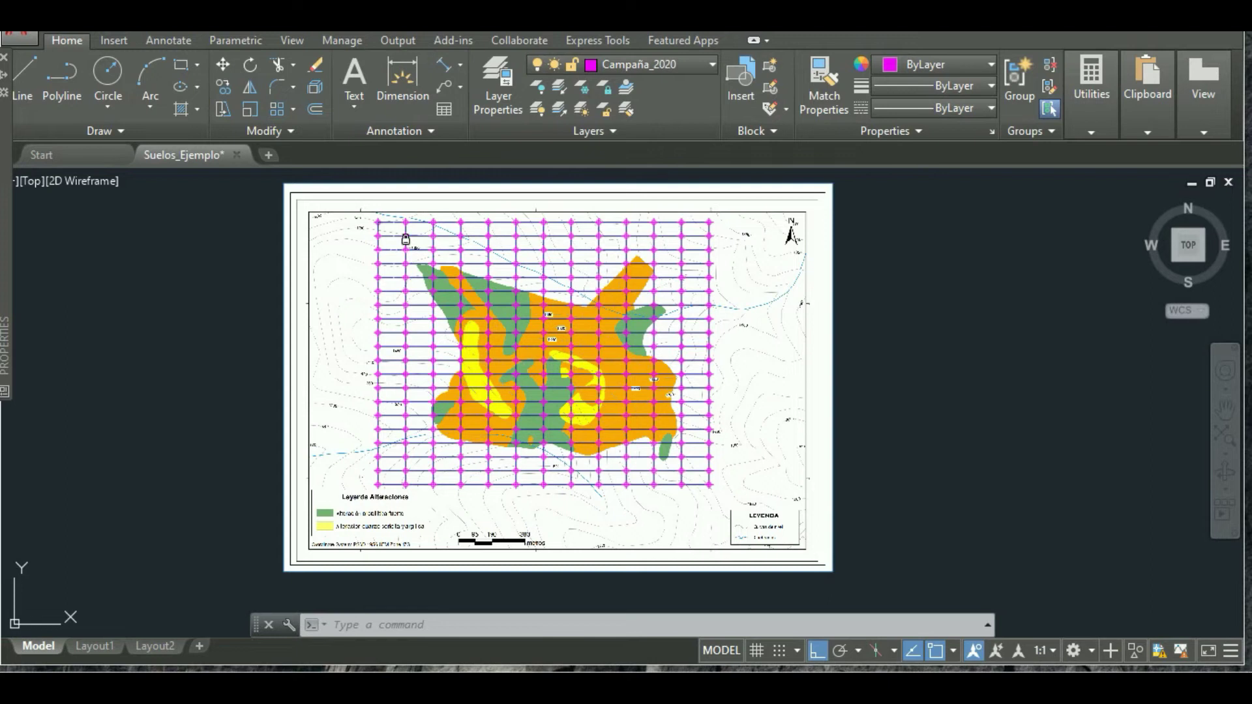
scroll(460, 261, up, 2)
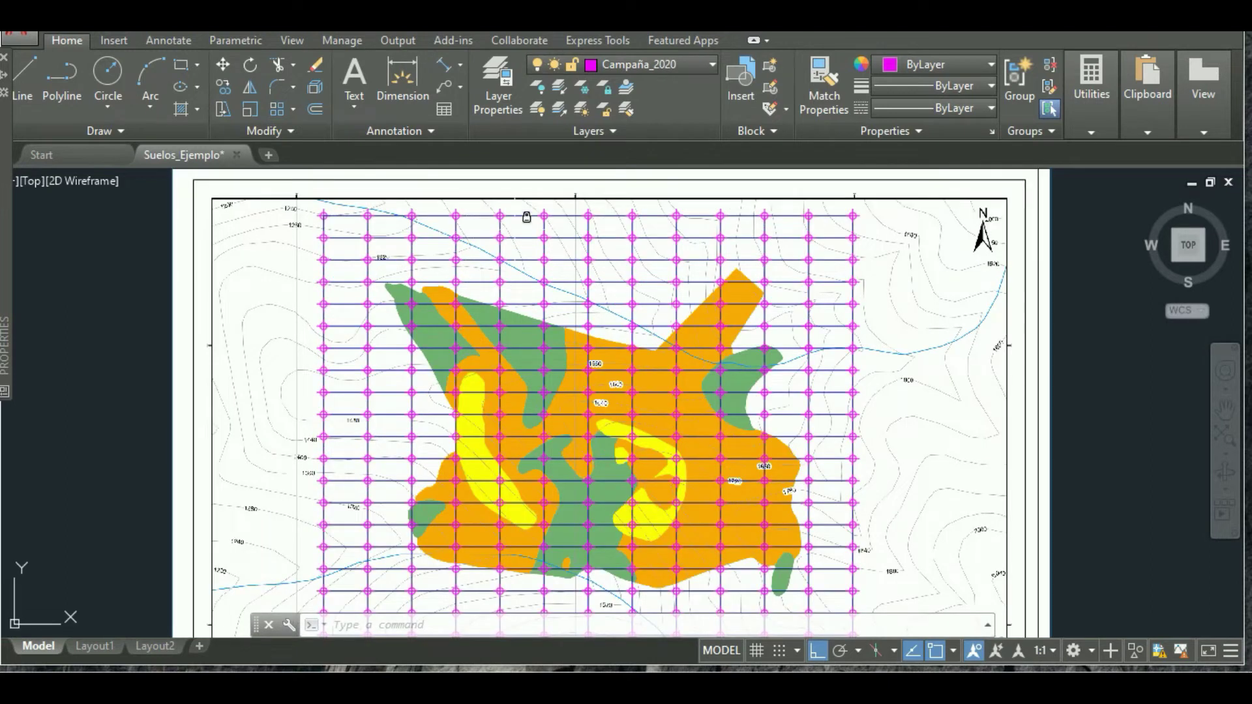
scroll(614, 318, down, 2)
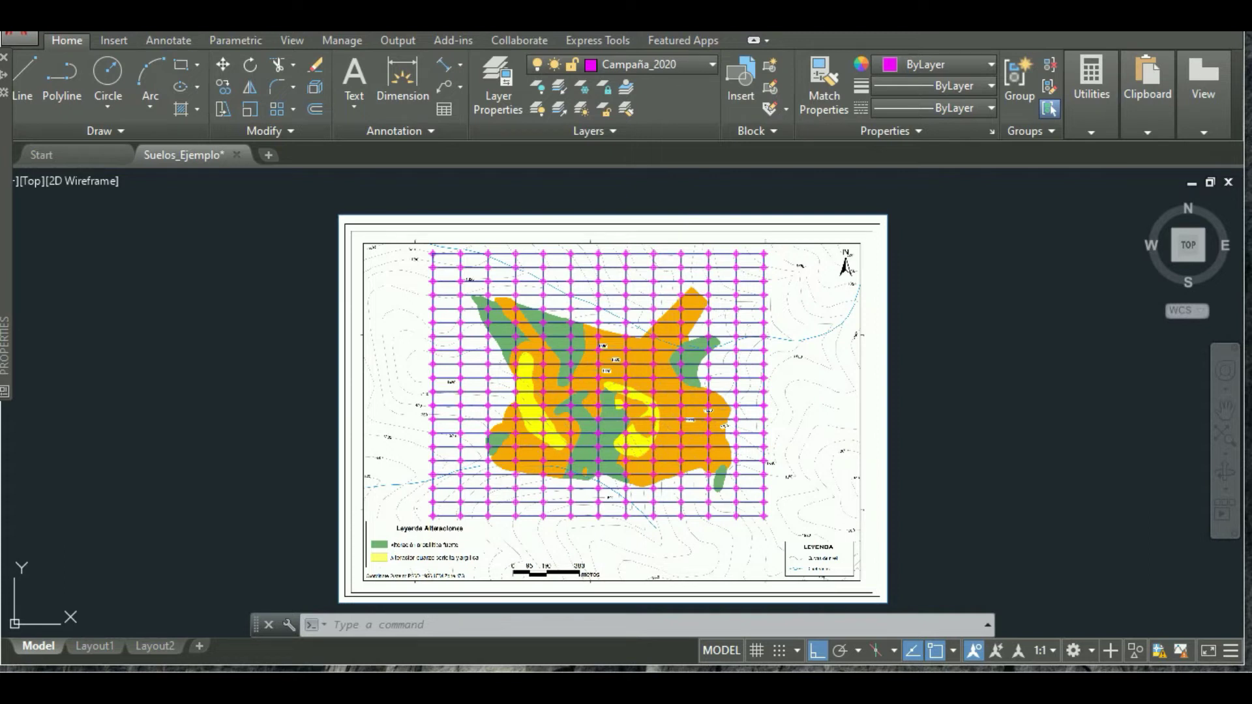
scroll(483, 244, up, 5)
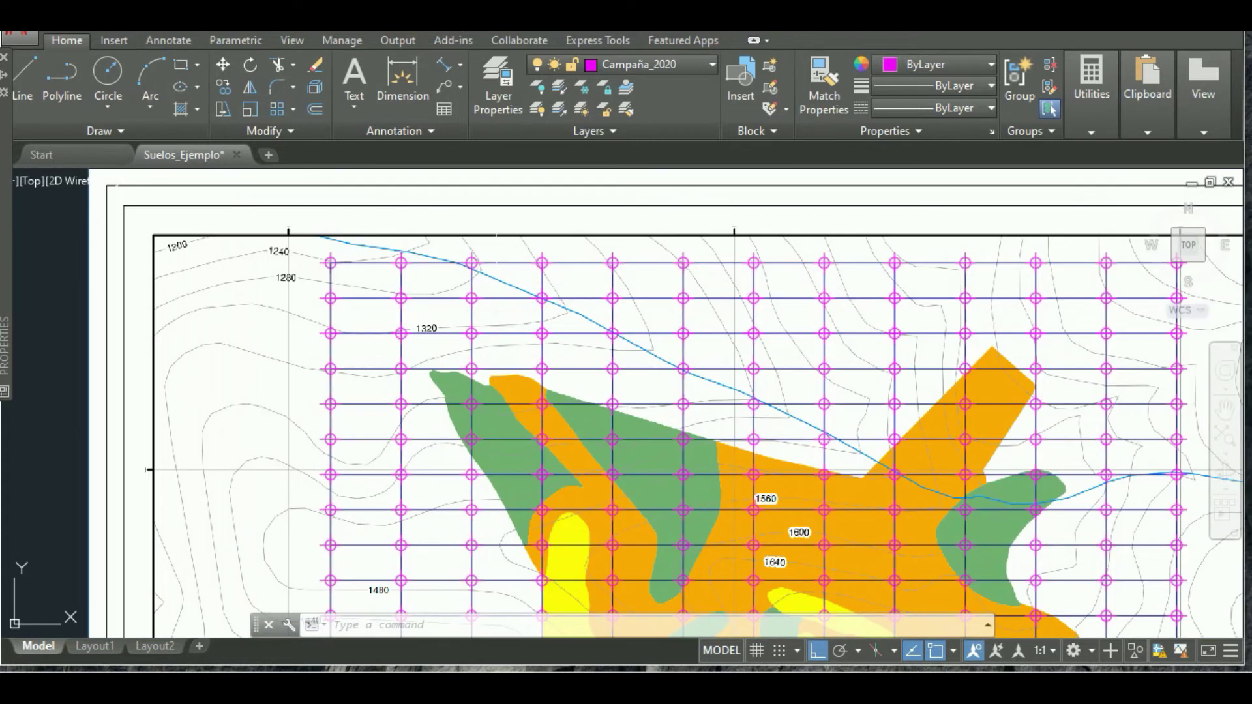
scroll(365, 242, down, 3)
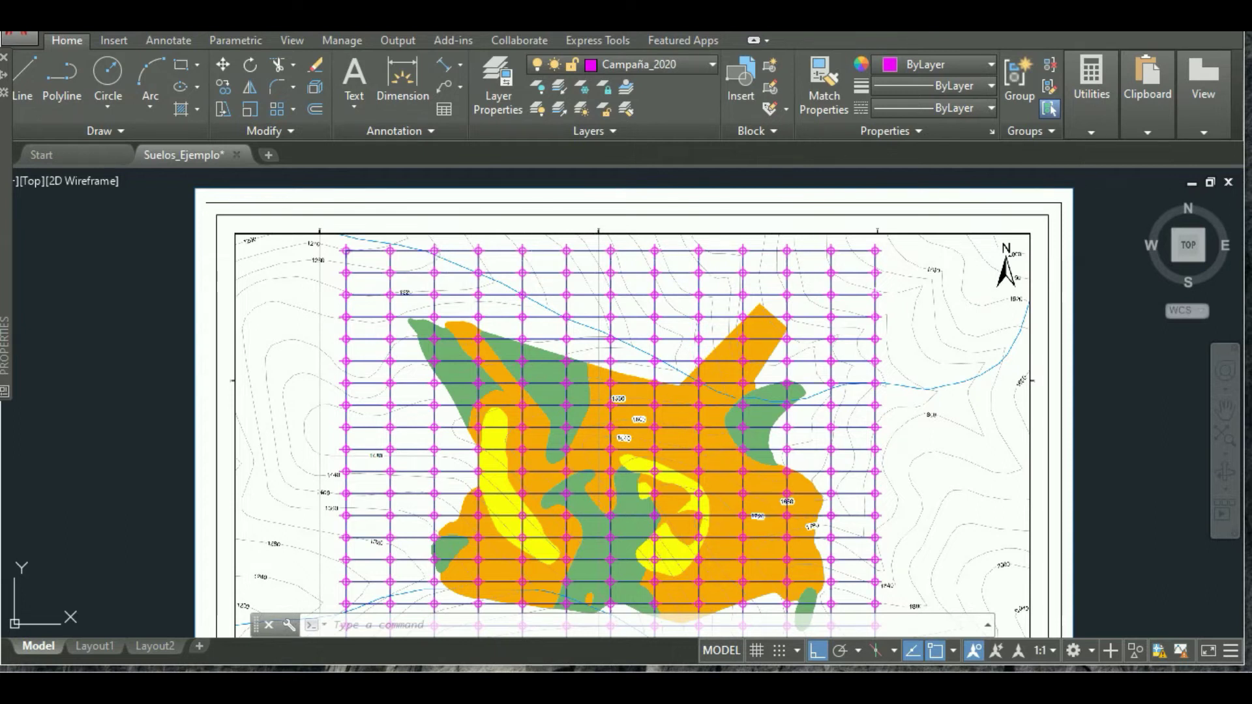
scroll(819, 271, down, 1)
scroll(819, 271, down, 1)
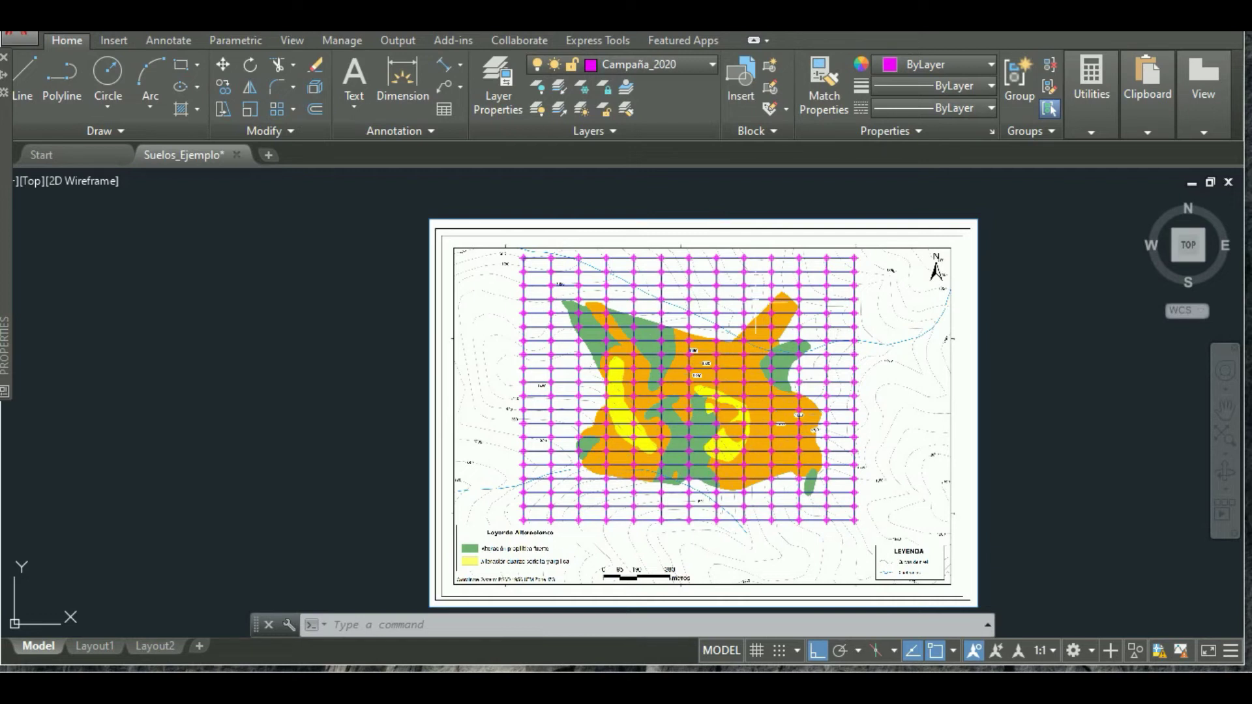
scroll(792, 303, up, 2)
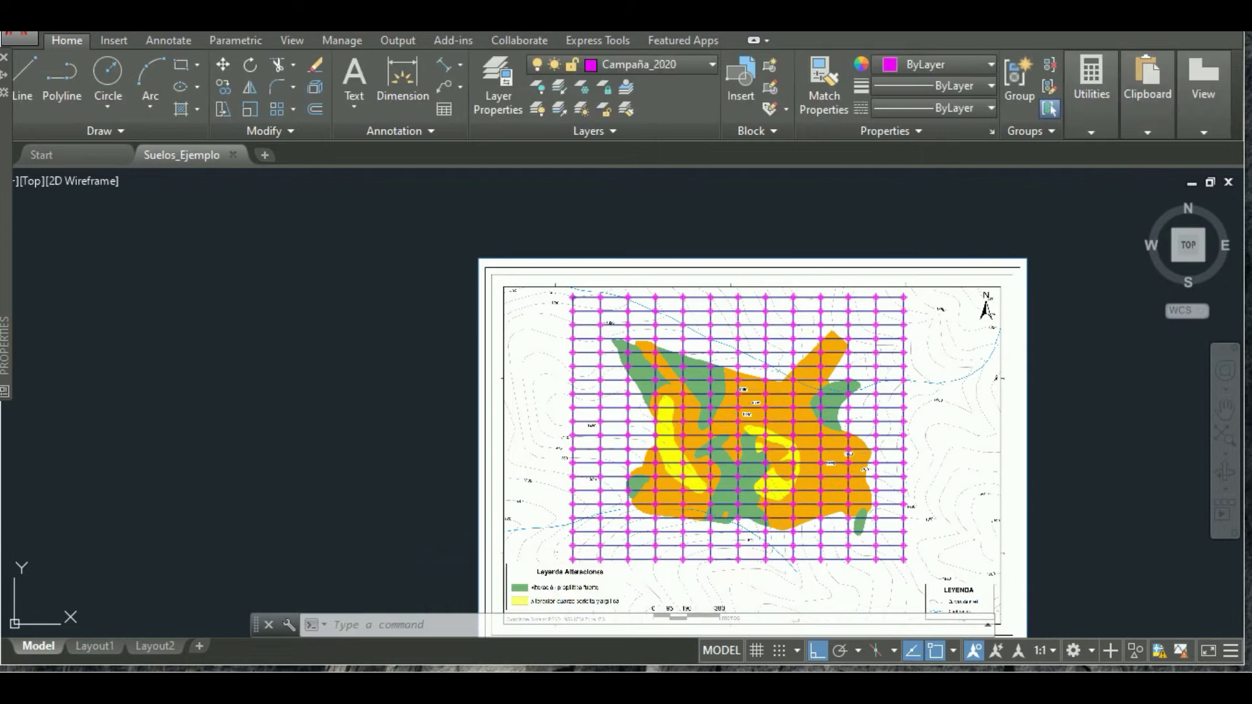
scroll(1031, 550, up, 2)
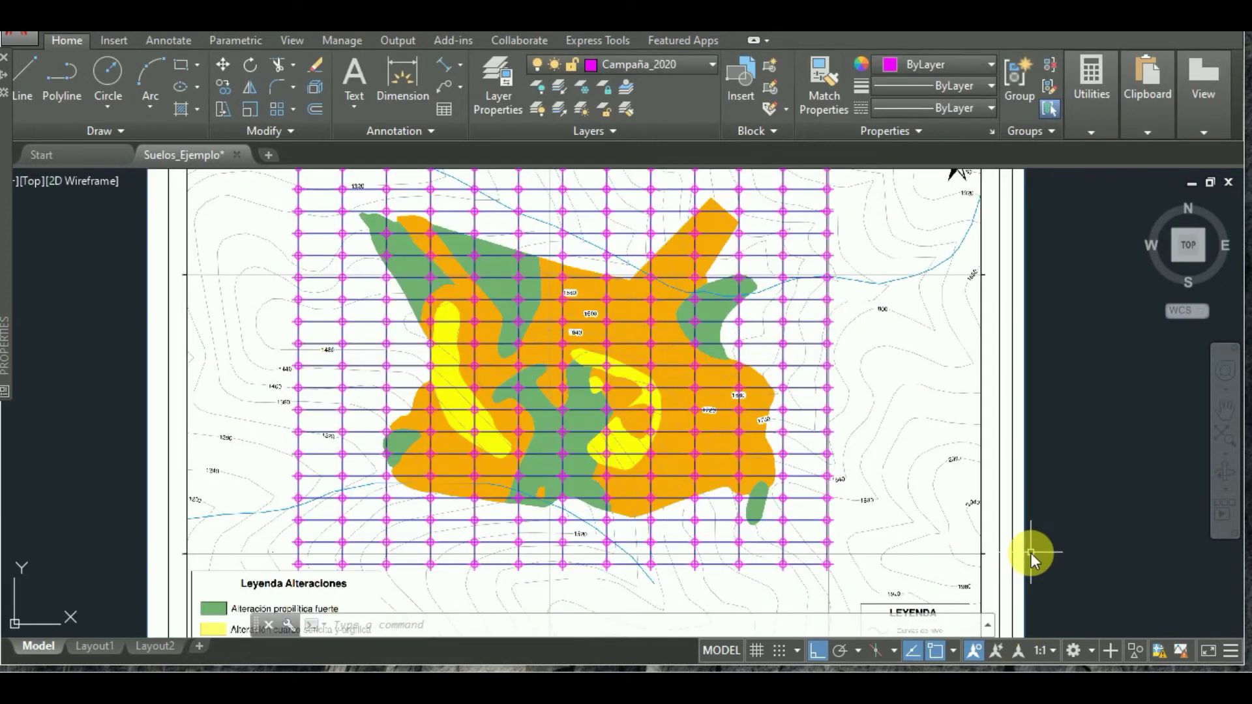
scroll(681, 322, up, 1)
scroll(637, 272, up, 4)
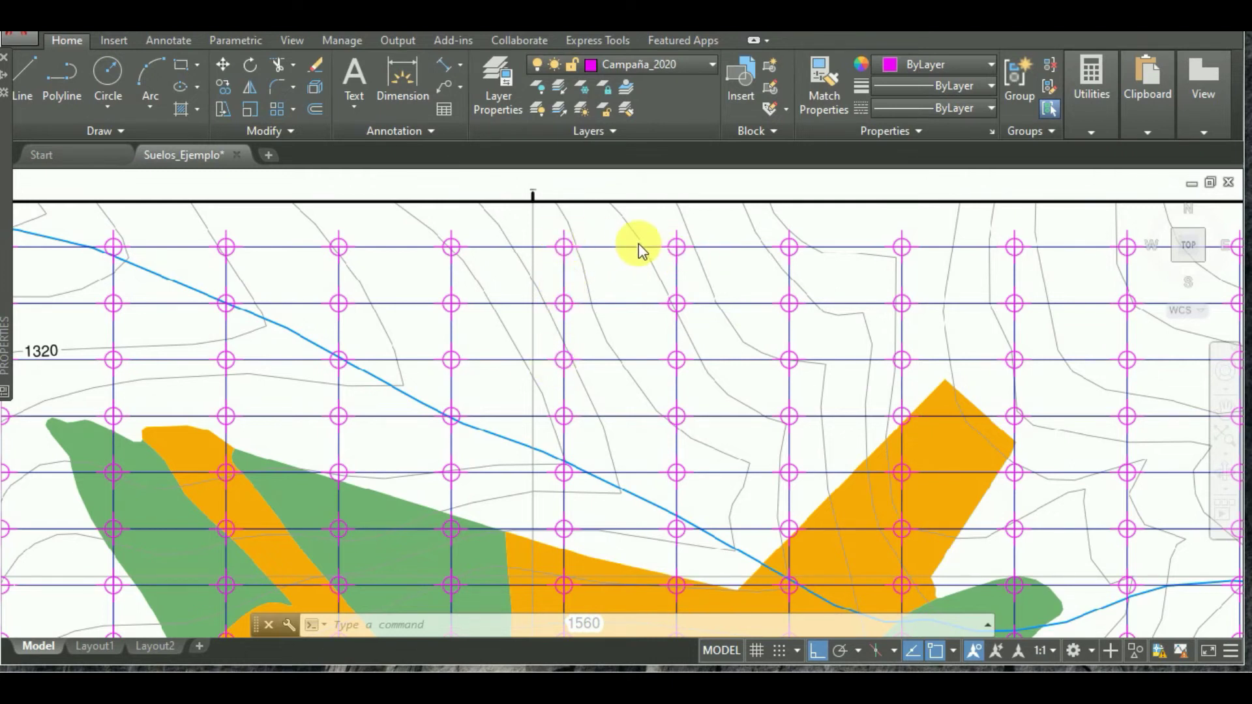
scroll(636, 249, down, 2)
scroll(632, 245, down, 5)
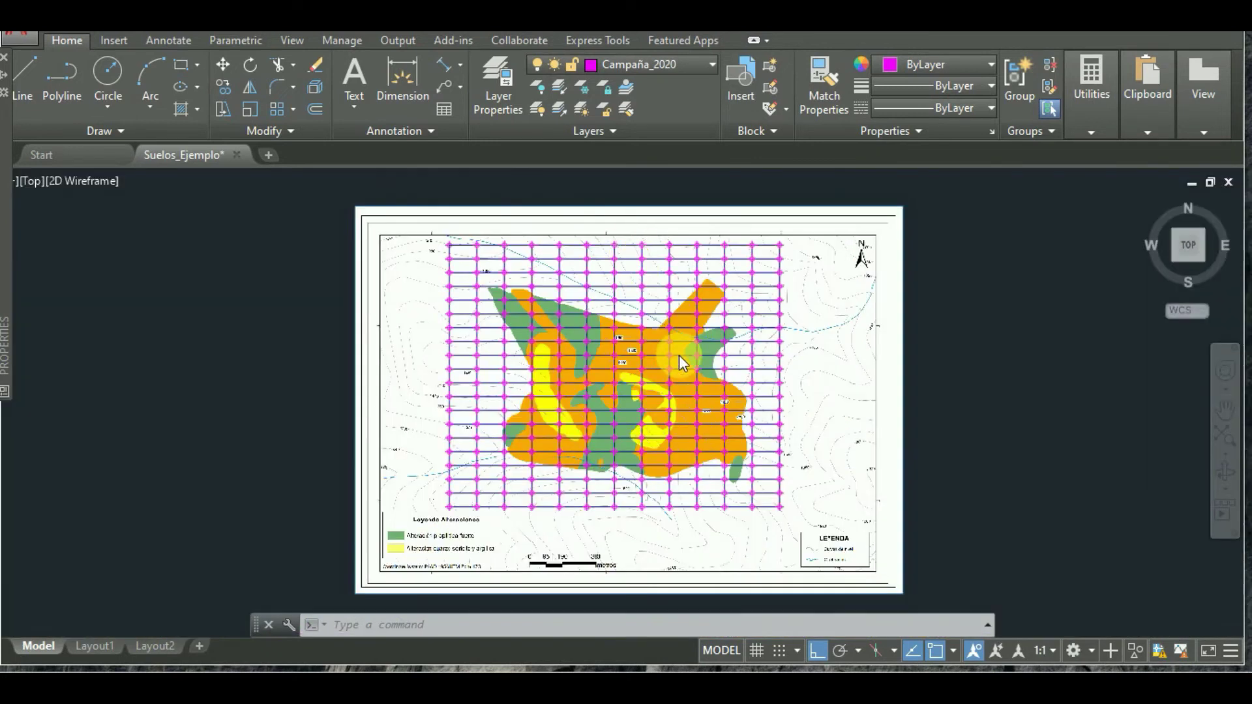
scroll(679, 355, up, 4)
scroll(679, 355, down, 1)
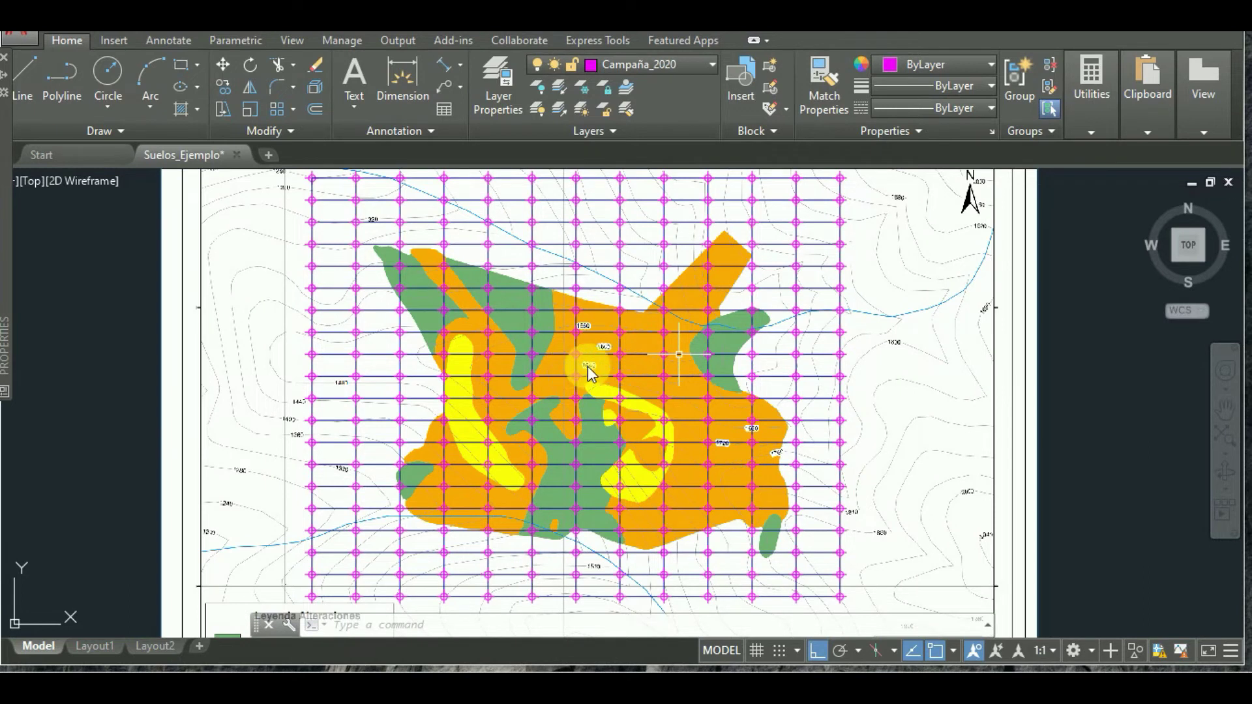
scroll(591, 385, down, 2)
scroll(589, 476, up, 2)
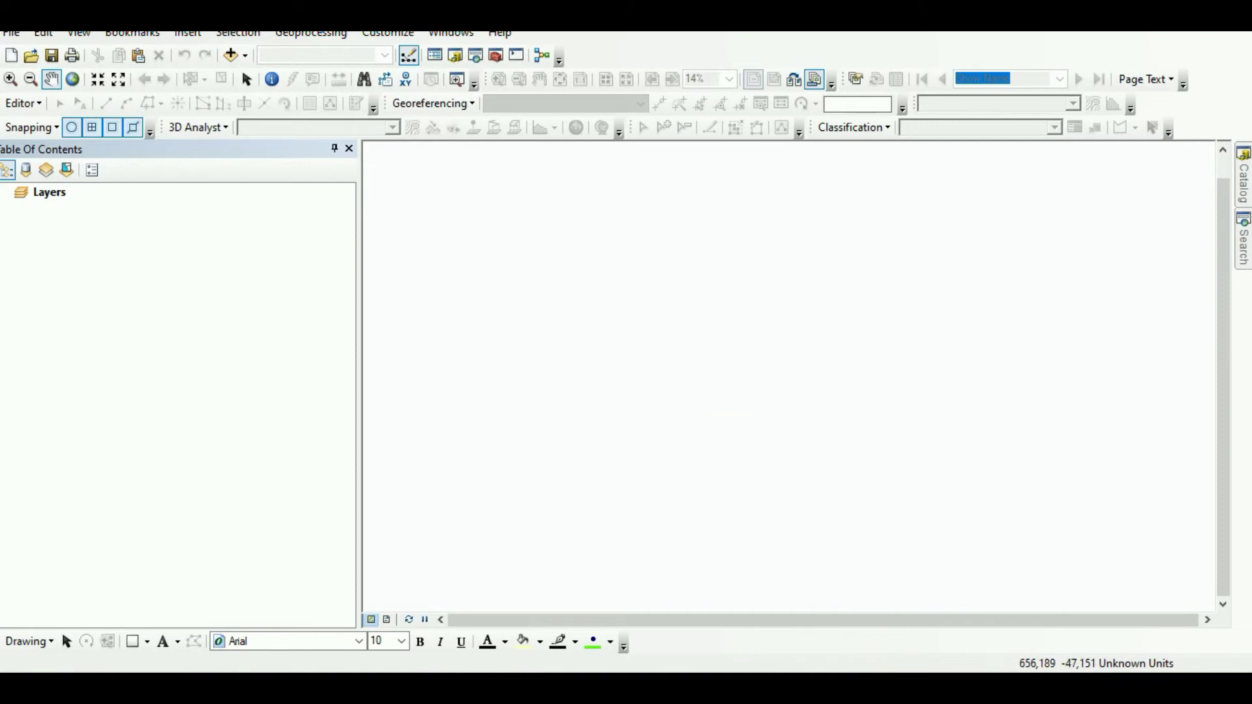
Step: Add Suelos_Ejemplo.dwg to the map and expand its group layer to show the sublayers
click(1242, 171)
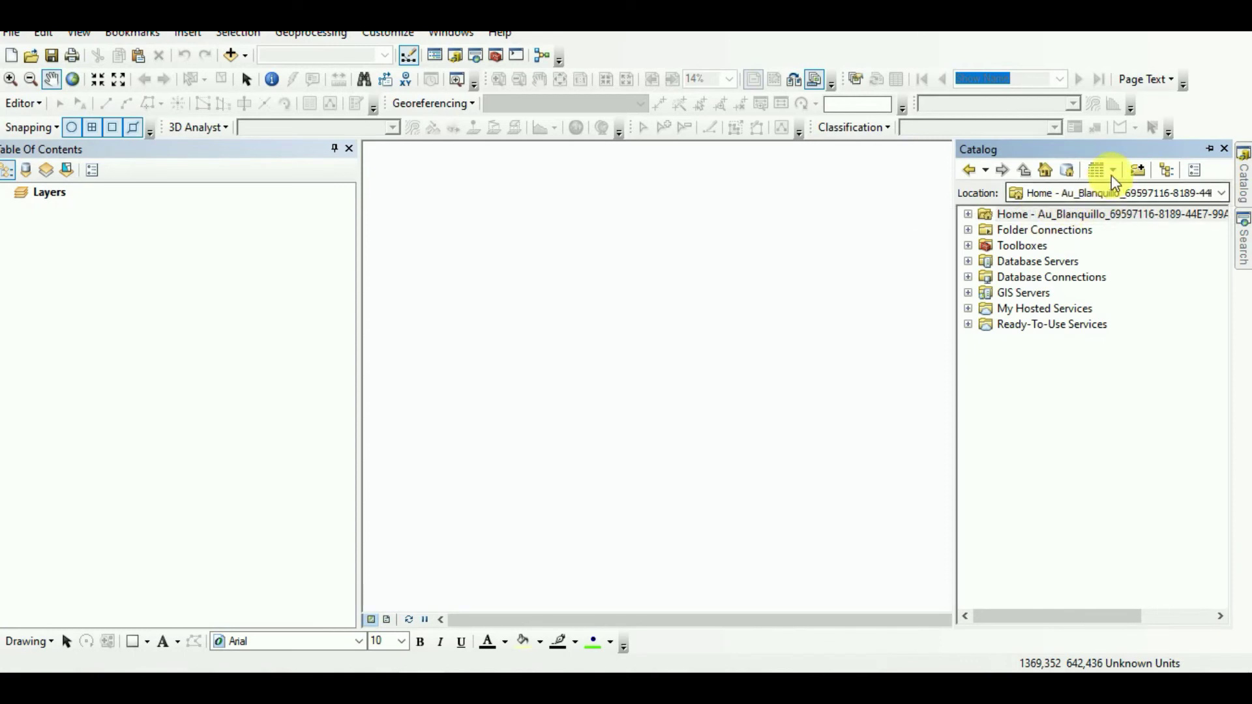
click(231, 56)
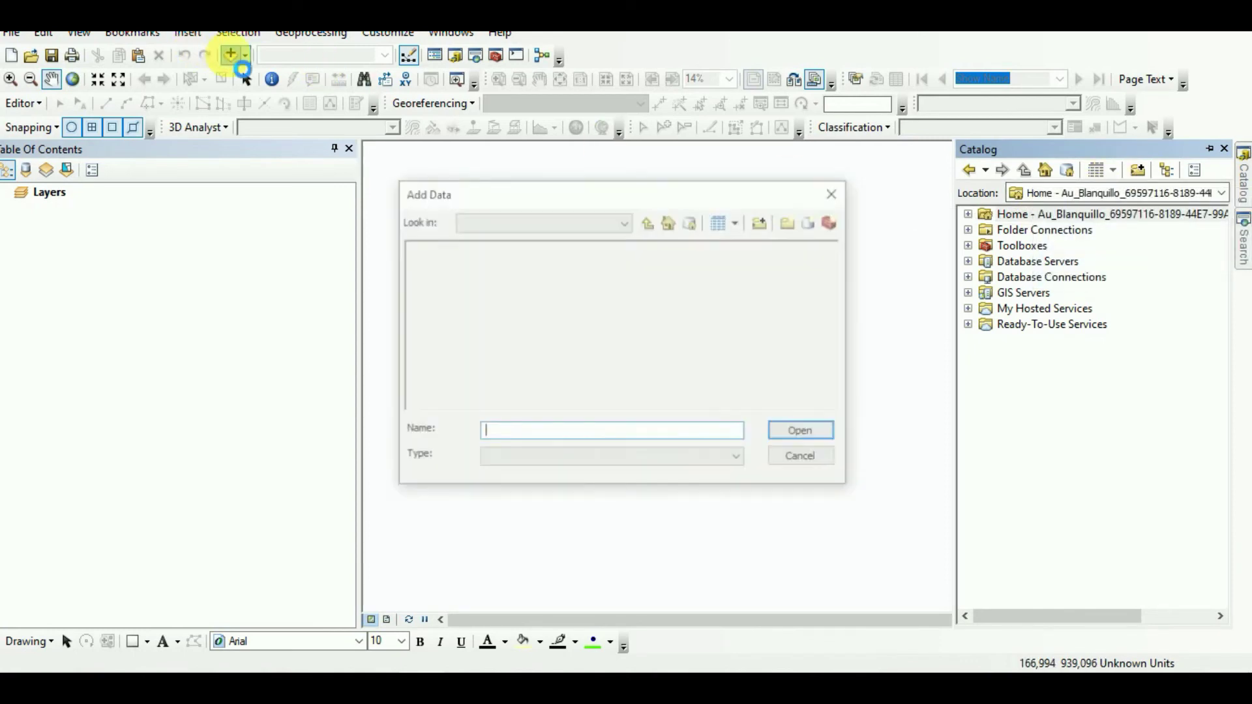
click(473, 264)
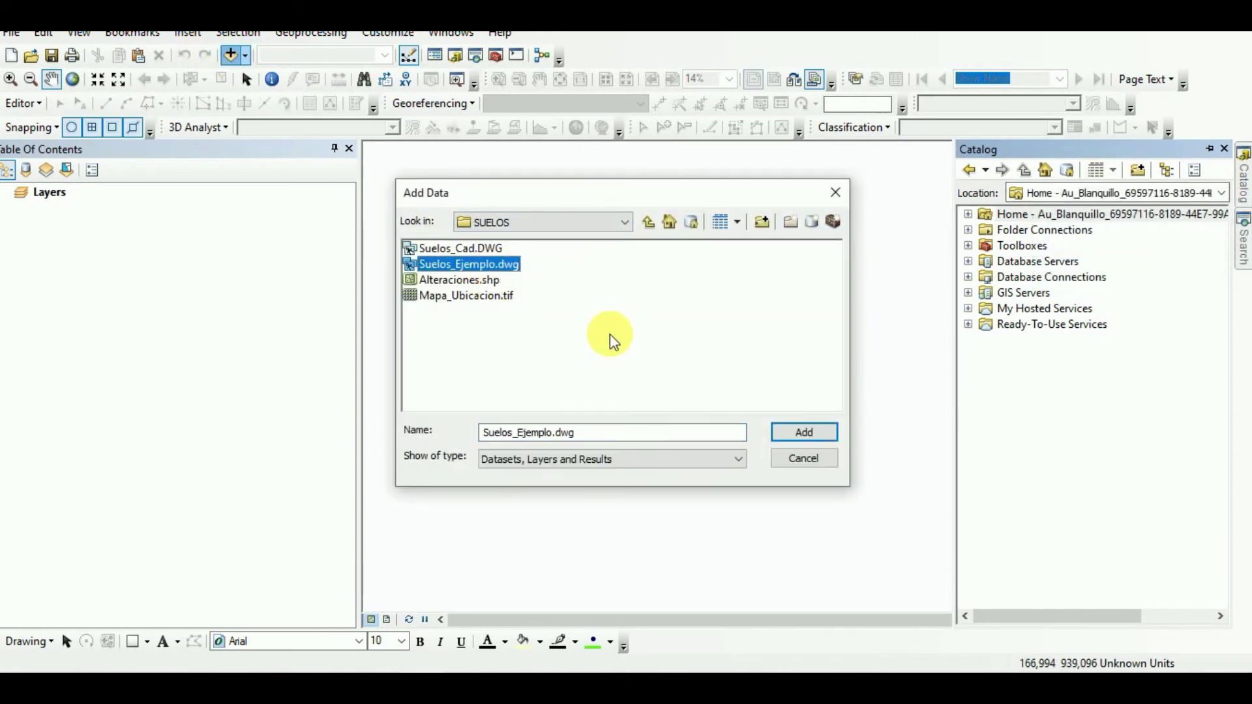
click(789, 434)
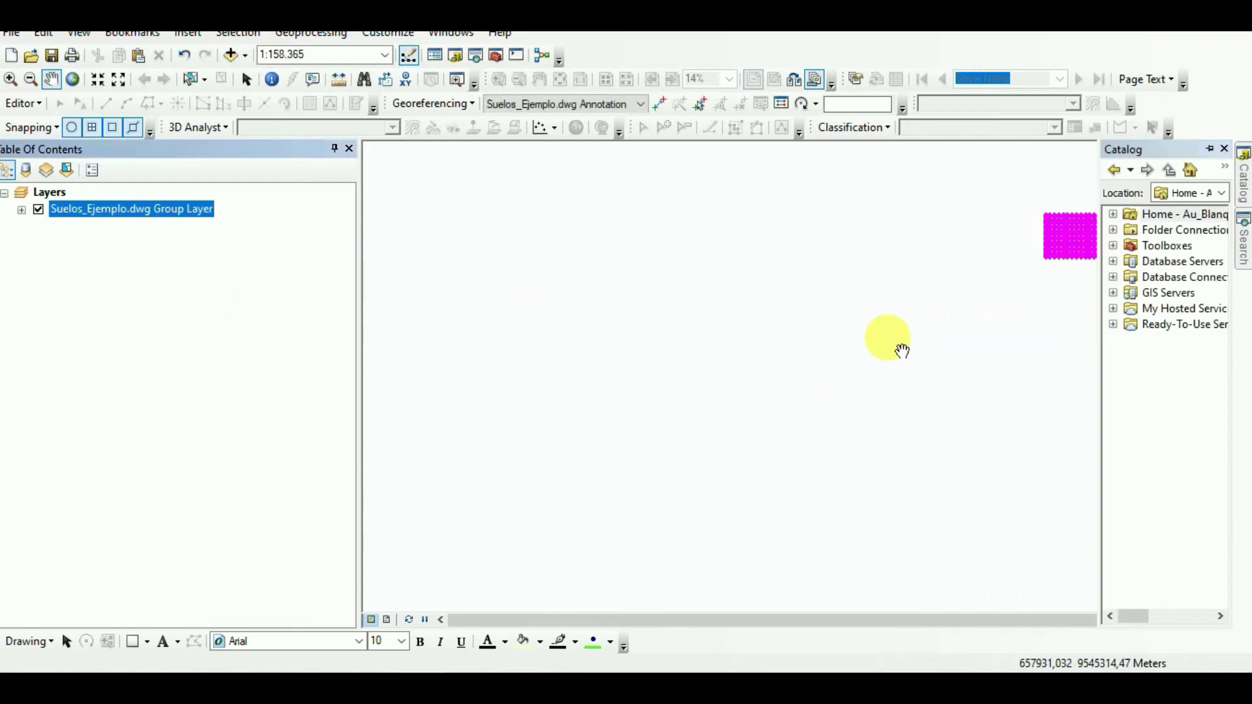
scroll(855, 321, down, 2)
scroll(851, 321, down, 3)
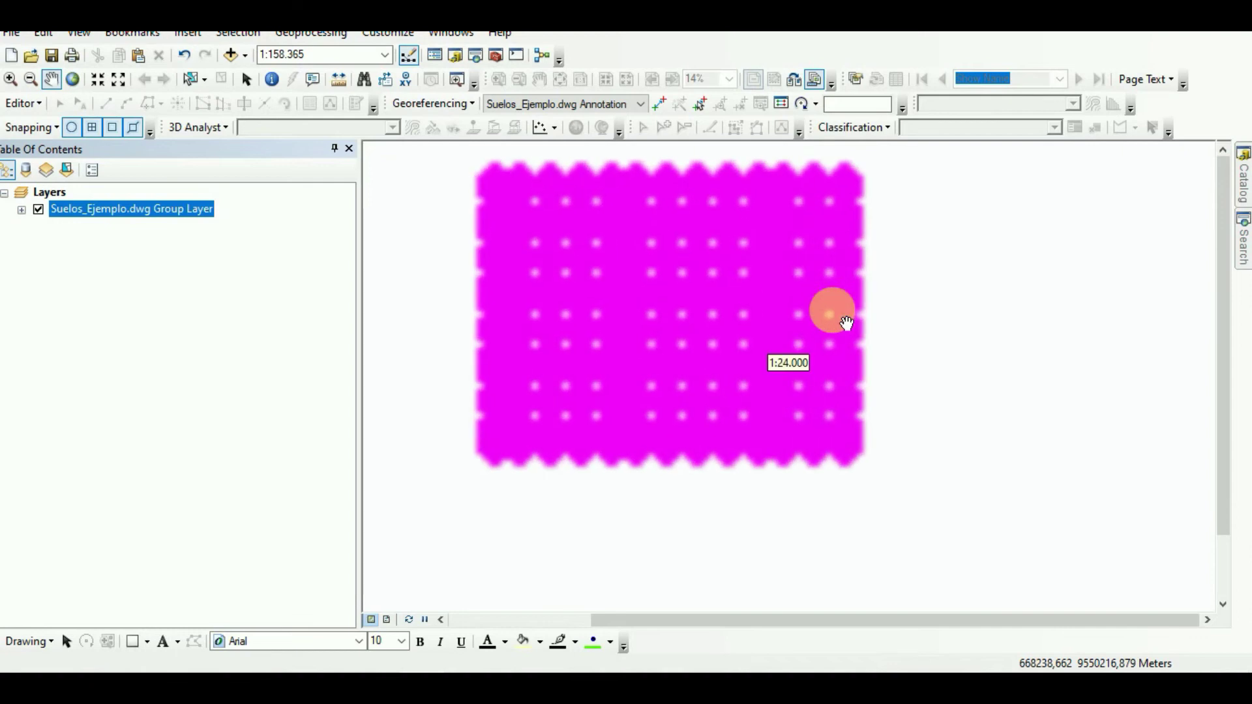
click(21, 209)
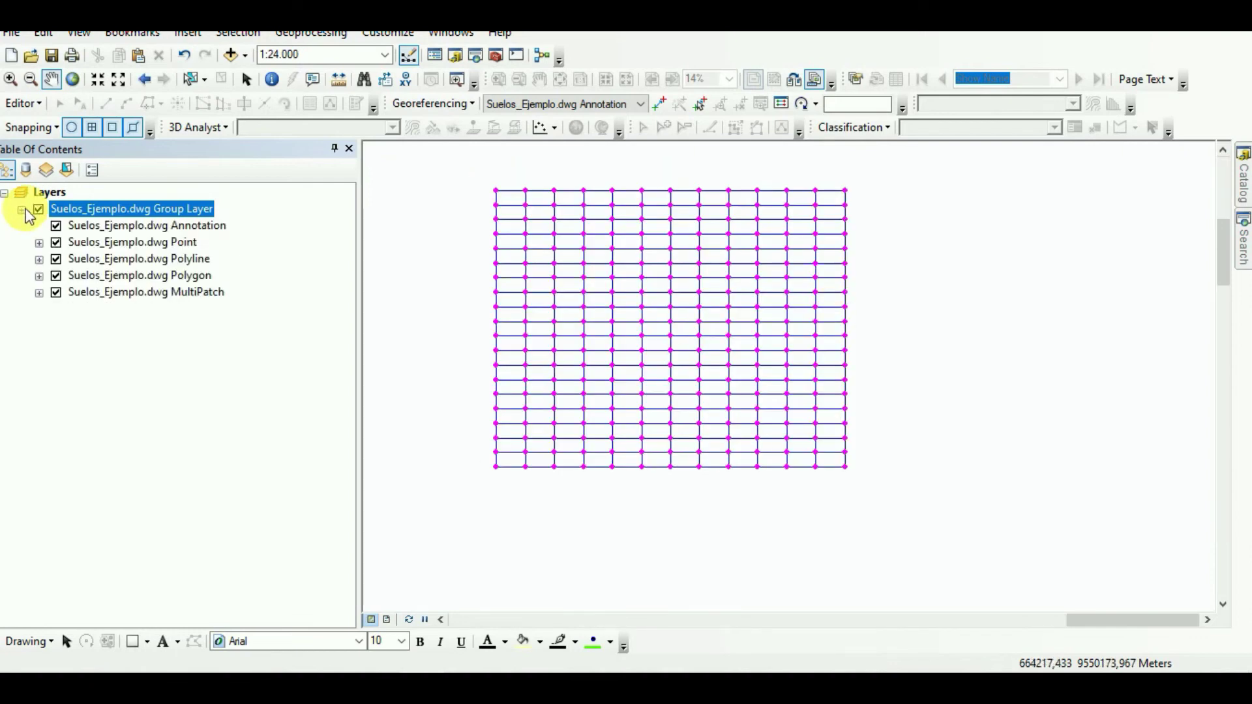
drag(732, 252, 889, 335)
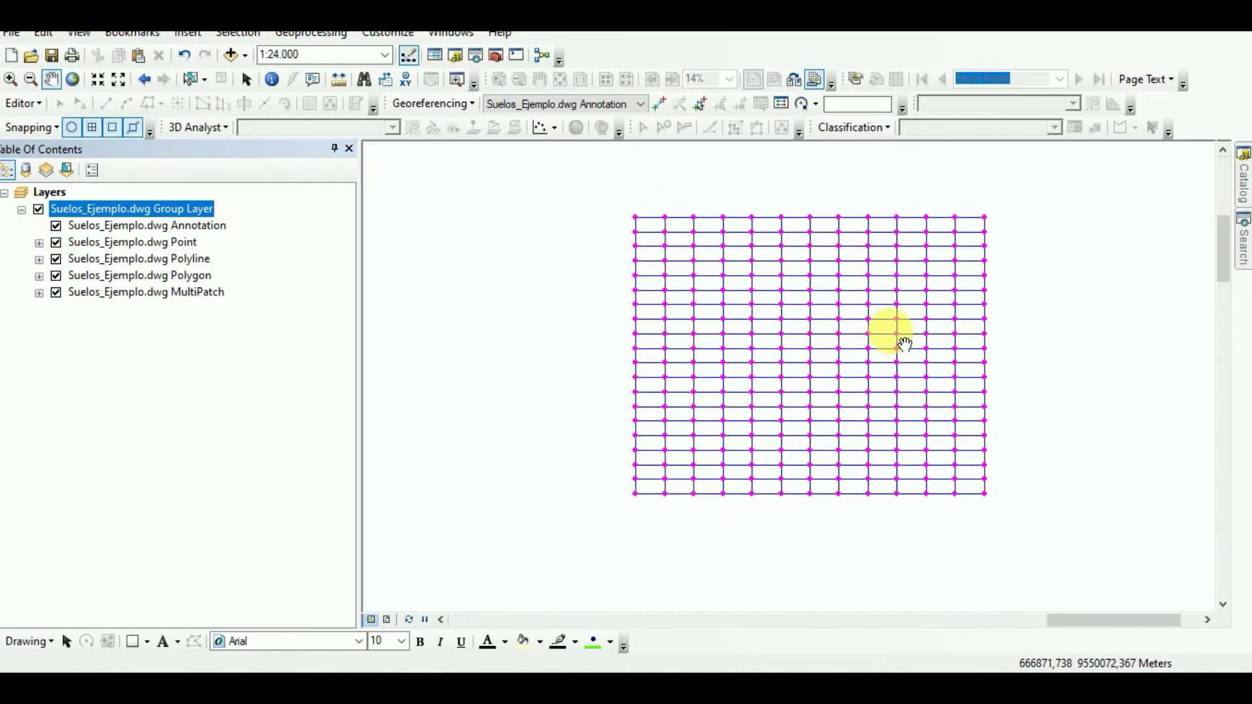
scroll(911, 255, down, 1)
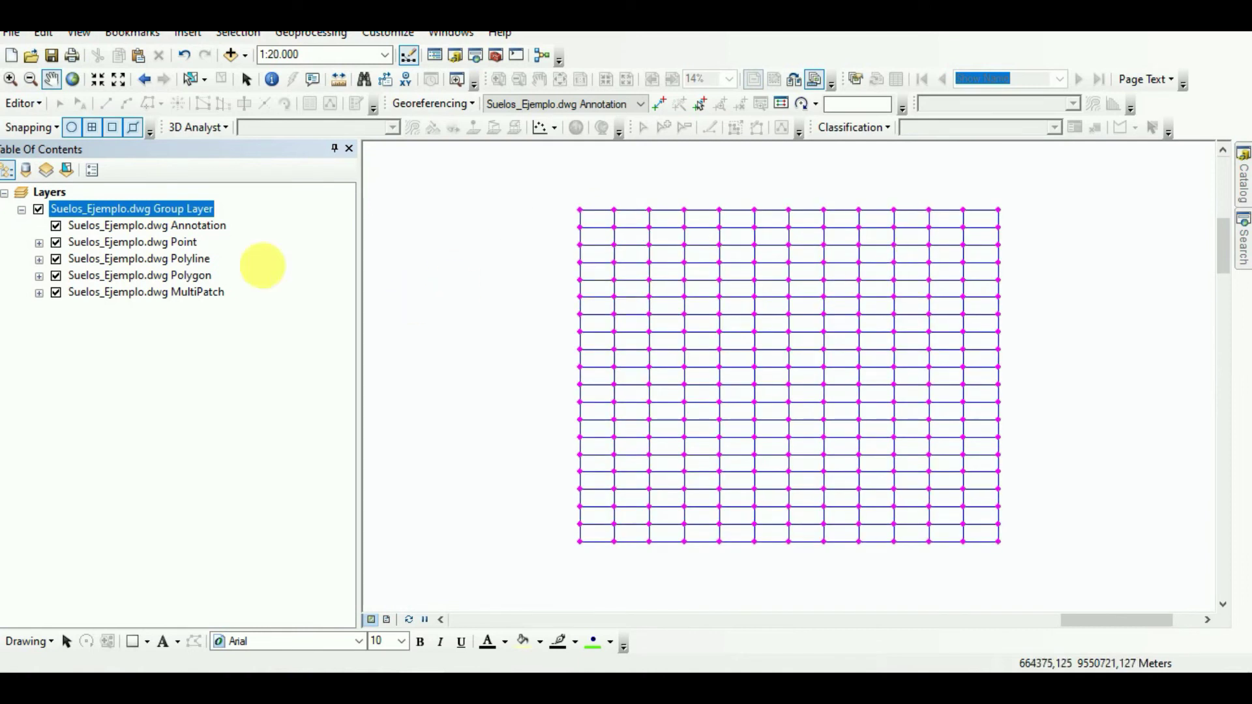
Step: Export the Point sublayer's features to a Puntos_de_muestreo shapefile and add it as a layer
click(137, 245)
right_click(136, 248)
mouse_move(240, 563)
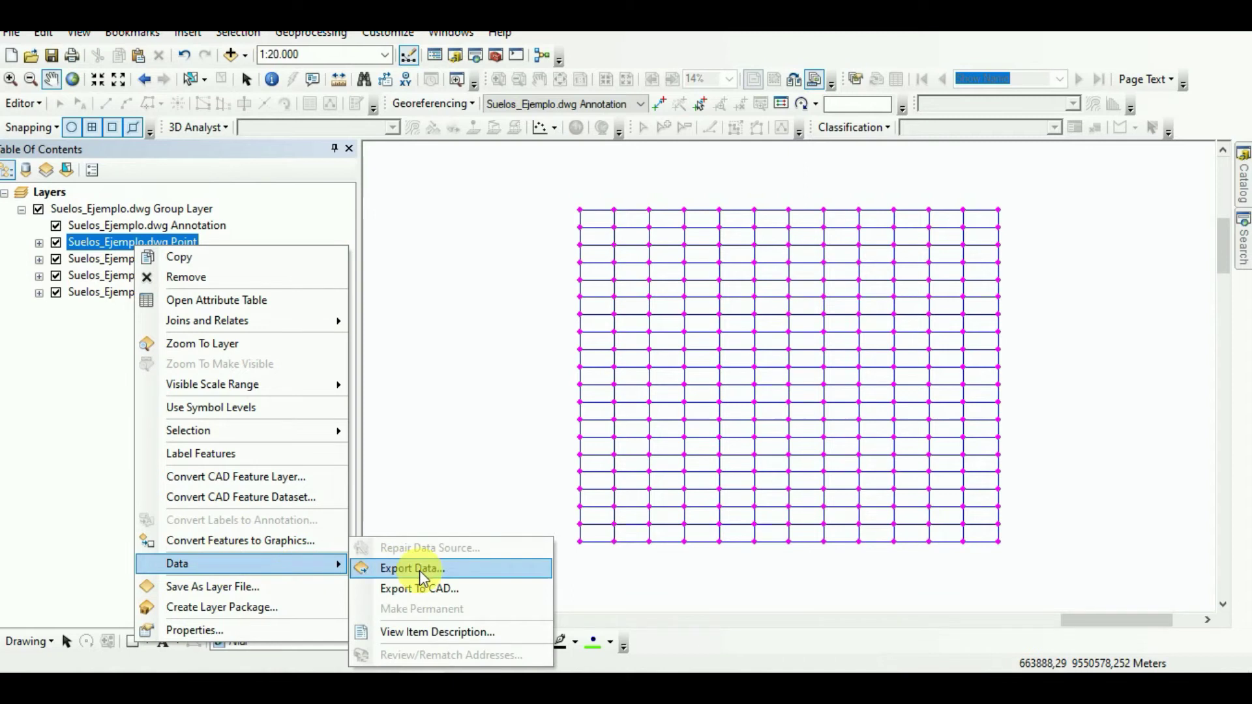
click(78, 428)
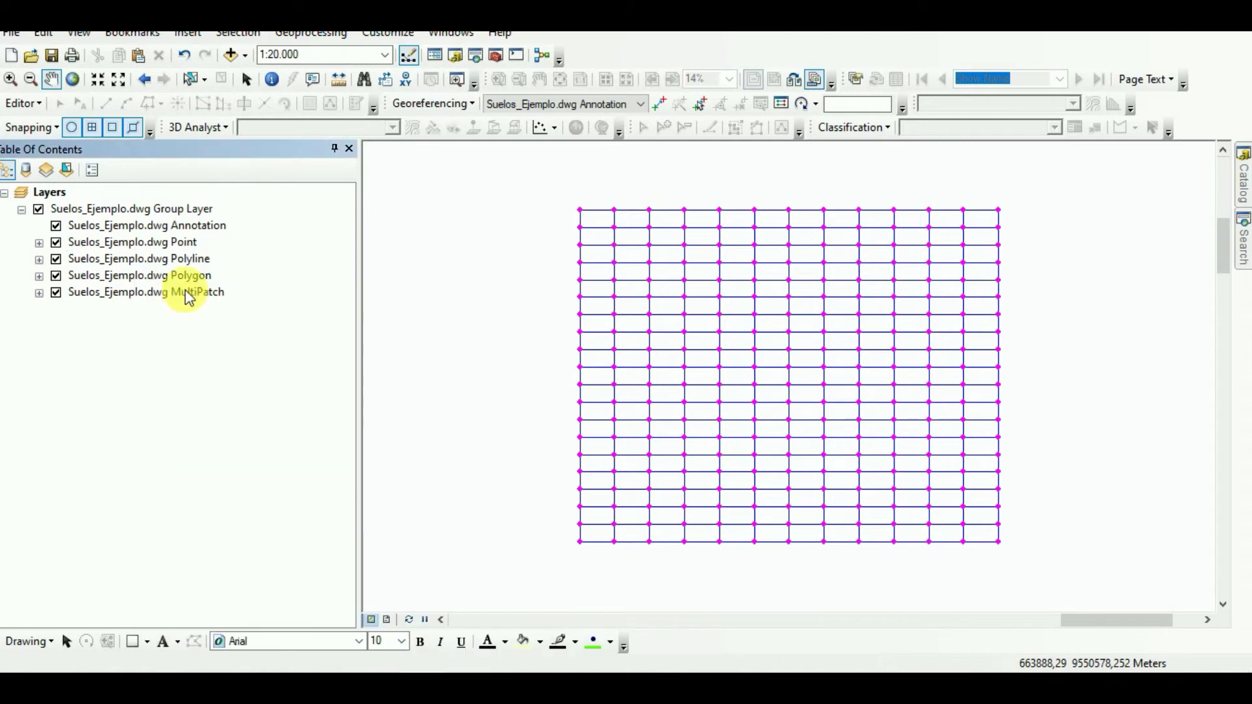
right_click(181, 244)
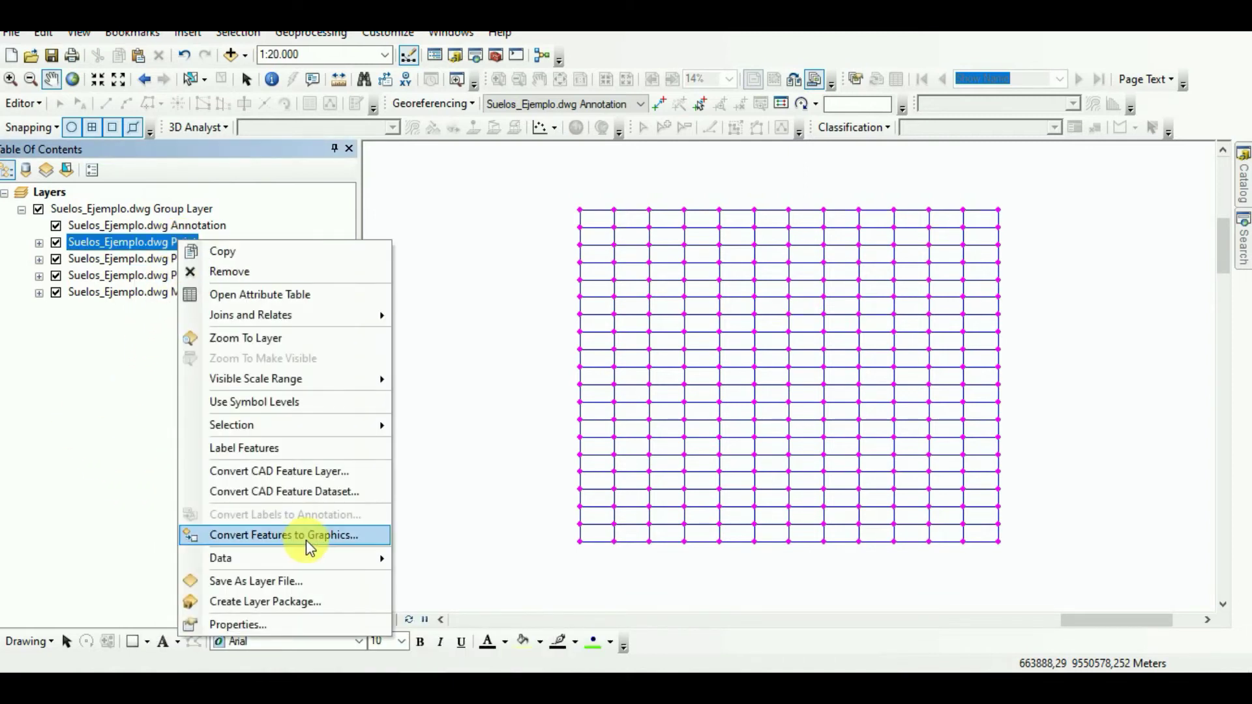
mouse_move(222, 558)
click(419, 571)
click(785, 374)
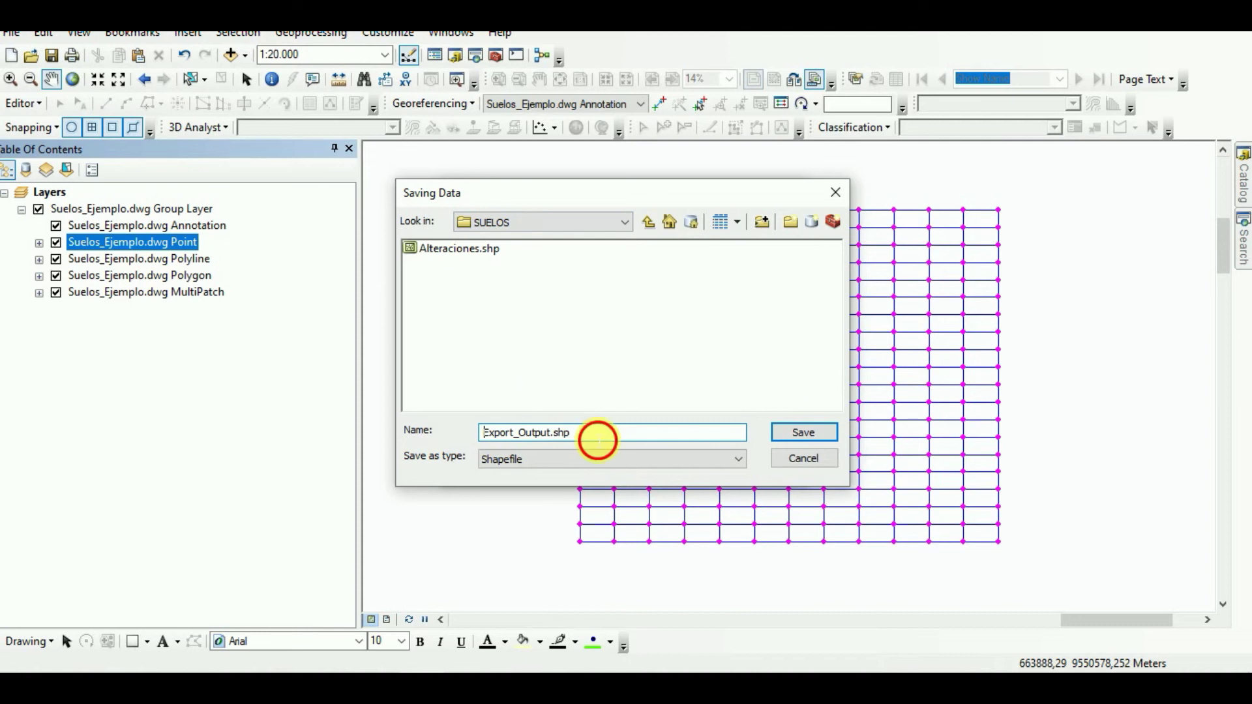
double_click(595, 433)
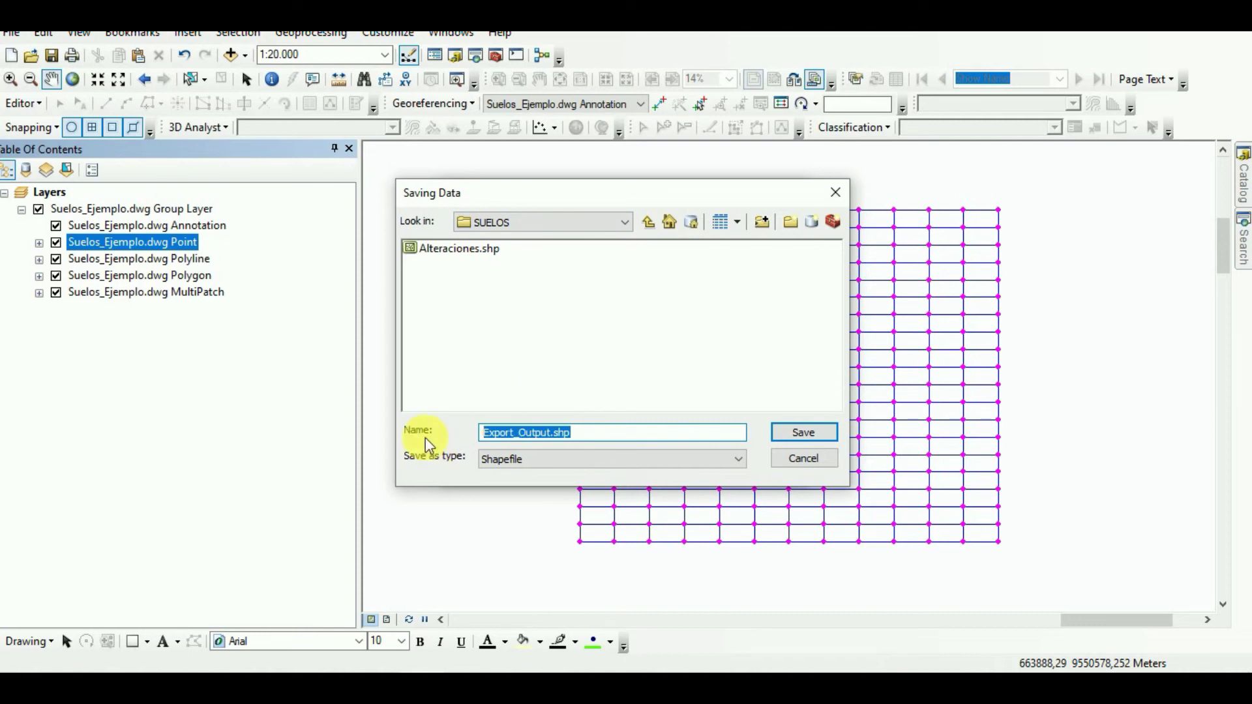
key(BackSpace)
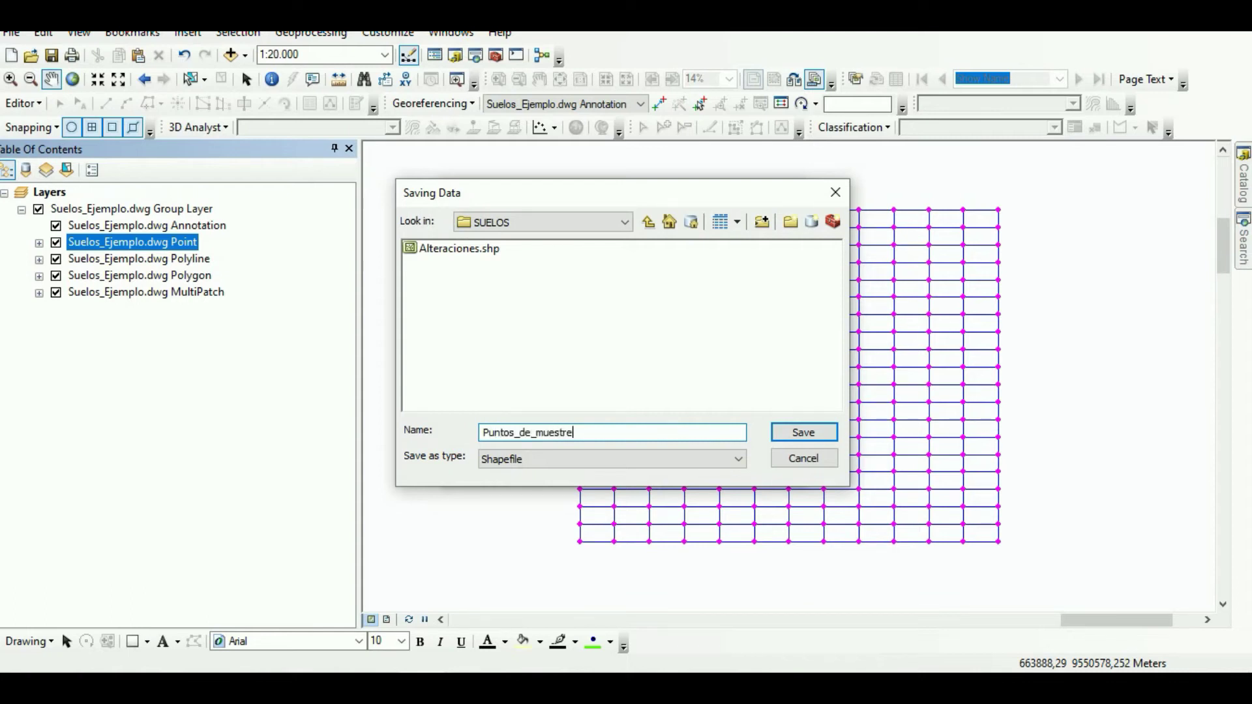
text(o)
key(Return)
key(Return)
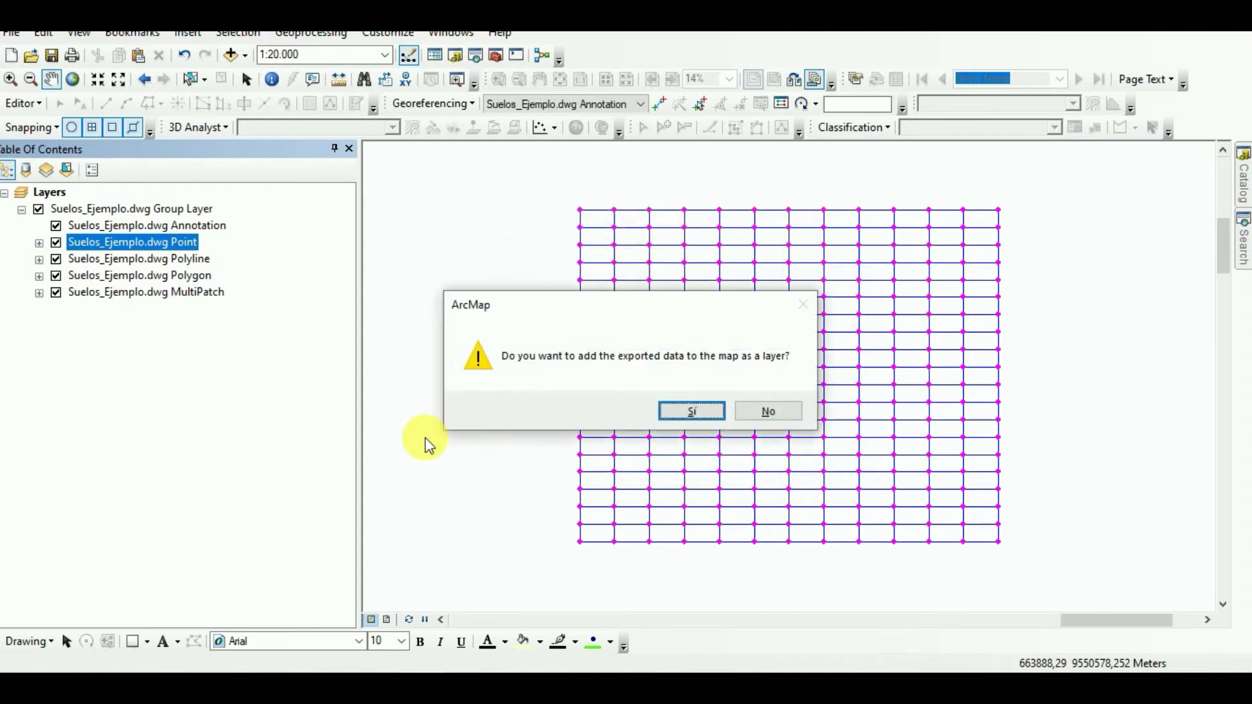
click(711, 411)
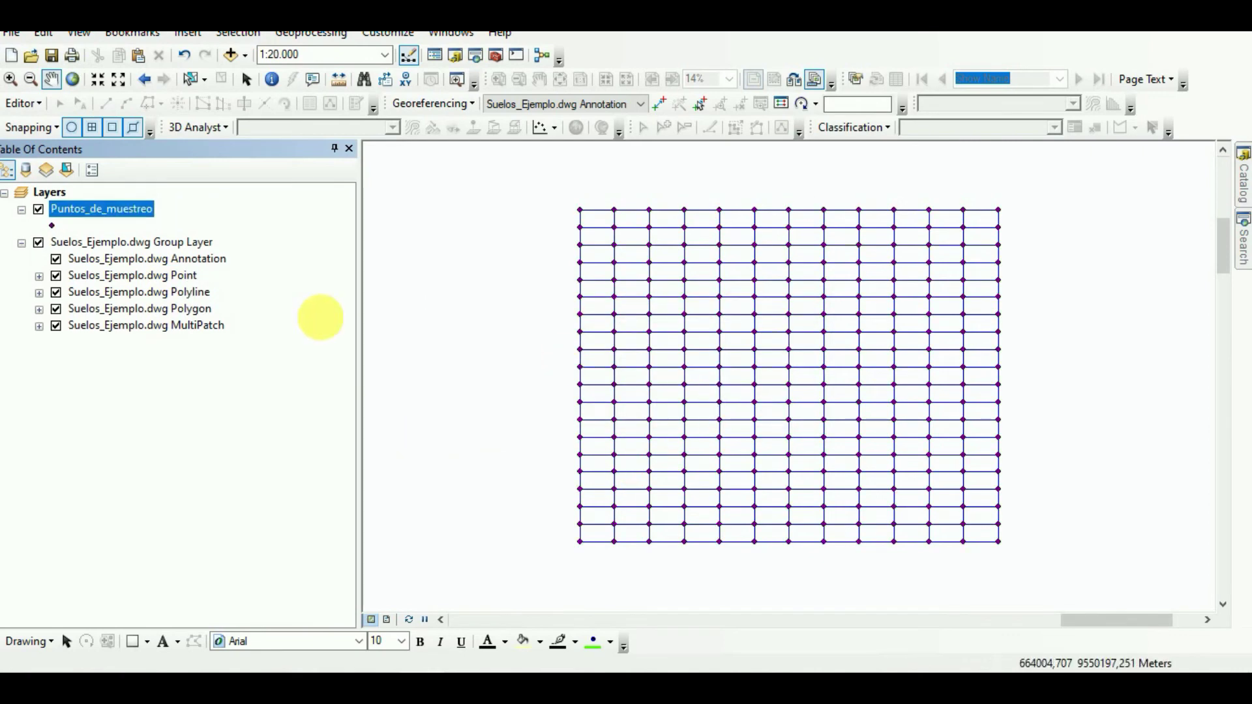
Step: Delete the Angle field from the sampling points table
click(873, 212)
right_click(872, 211)
click(906, 419)
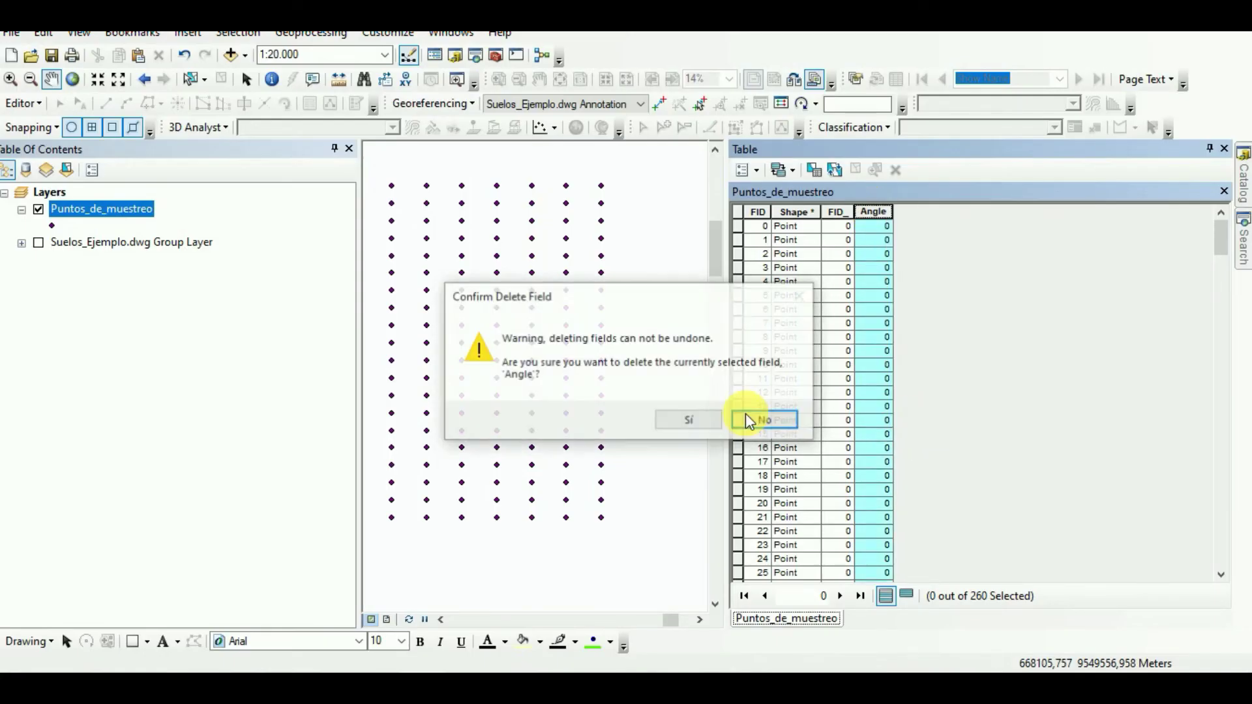
click(688, 419)
Step: Add a Double field named Cor_x to the table
click(750, 170)
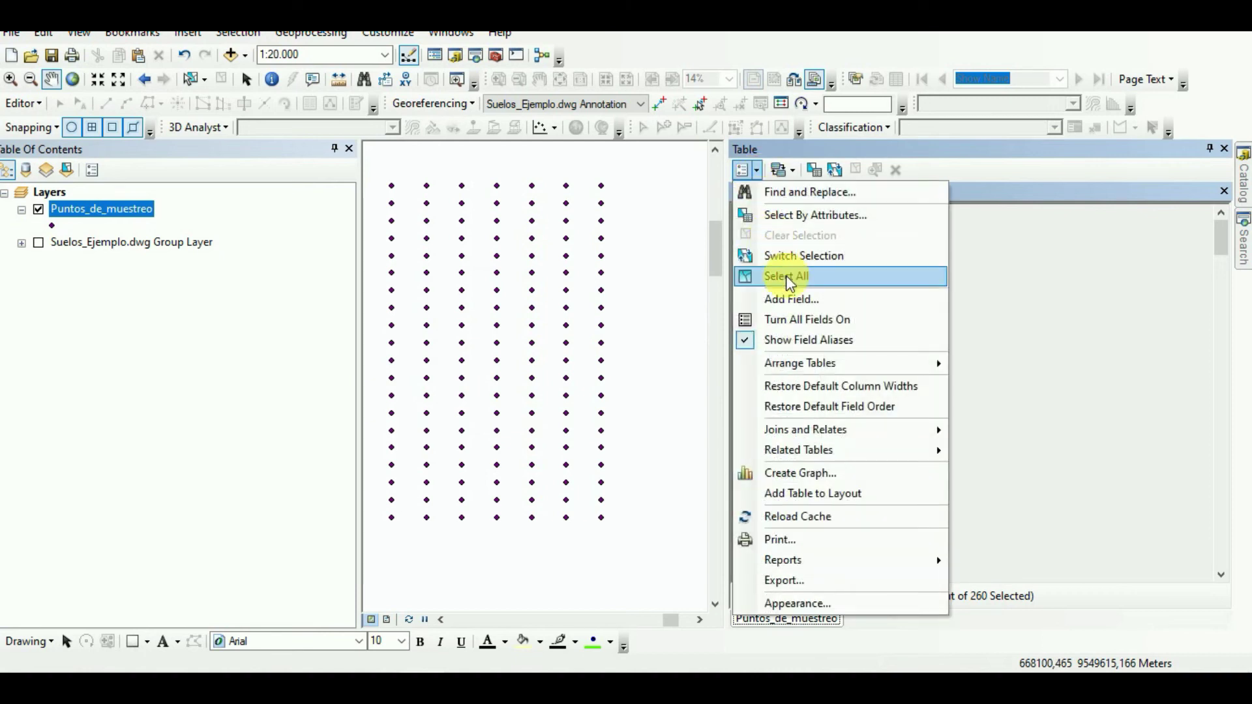
click(791, 299)
text(Cor_x)
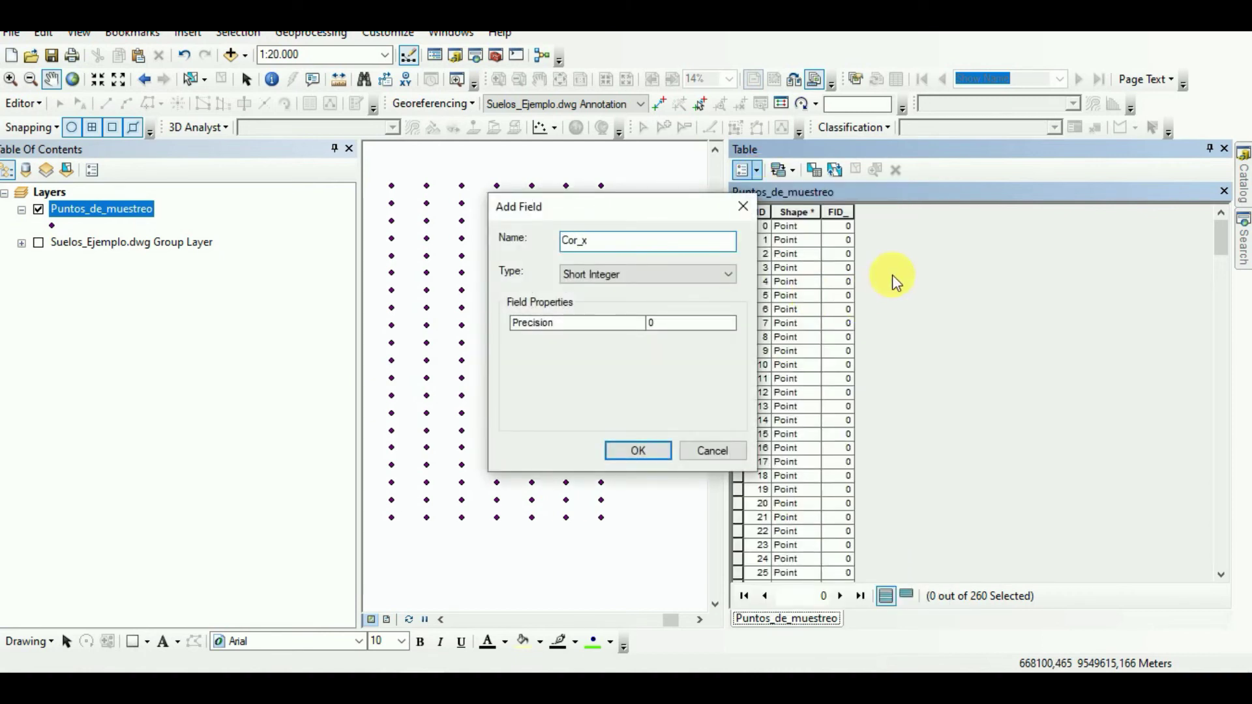
click(719, 274)
click(698, 326)
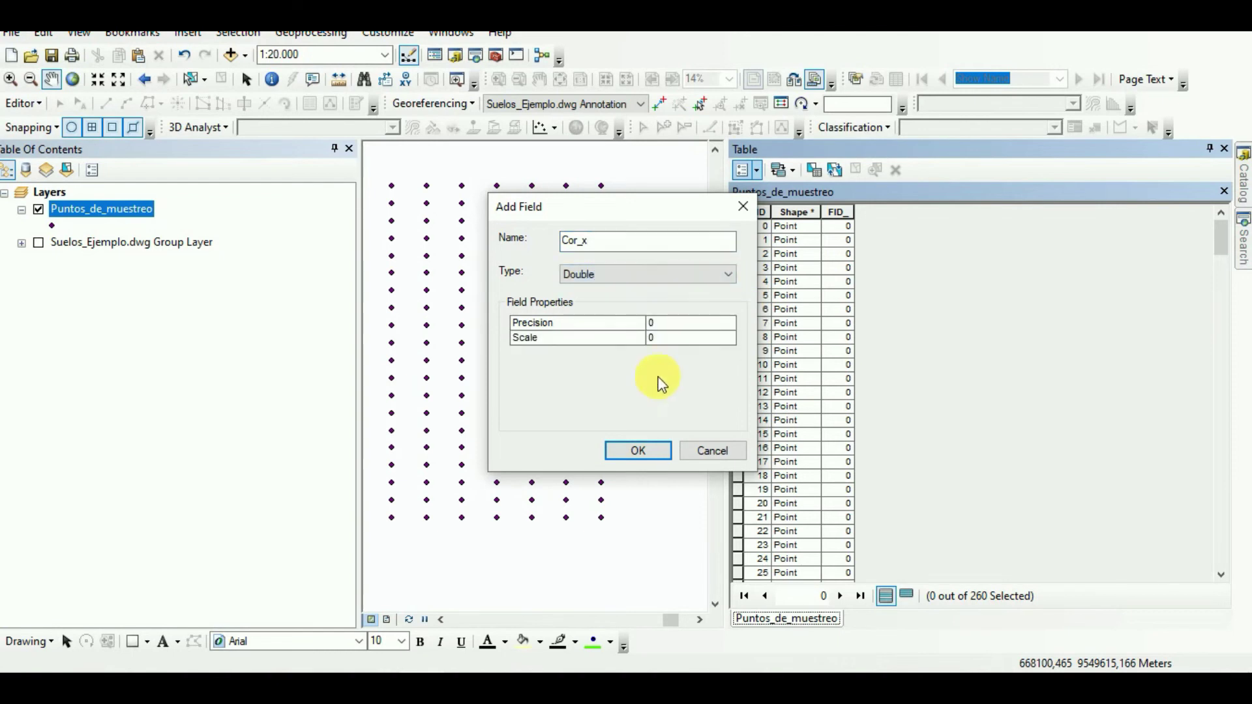
click(636, 458)
Step: Add a second Double field named Cor_Y to the table
click(753, 172)
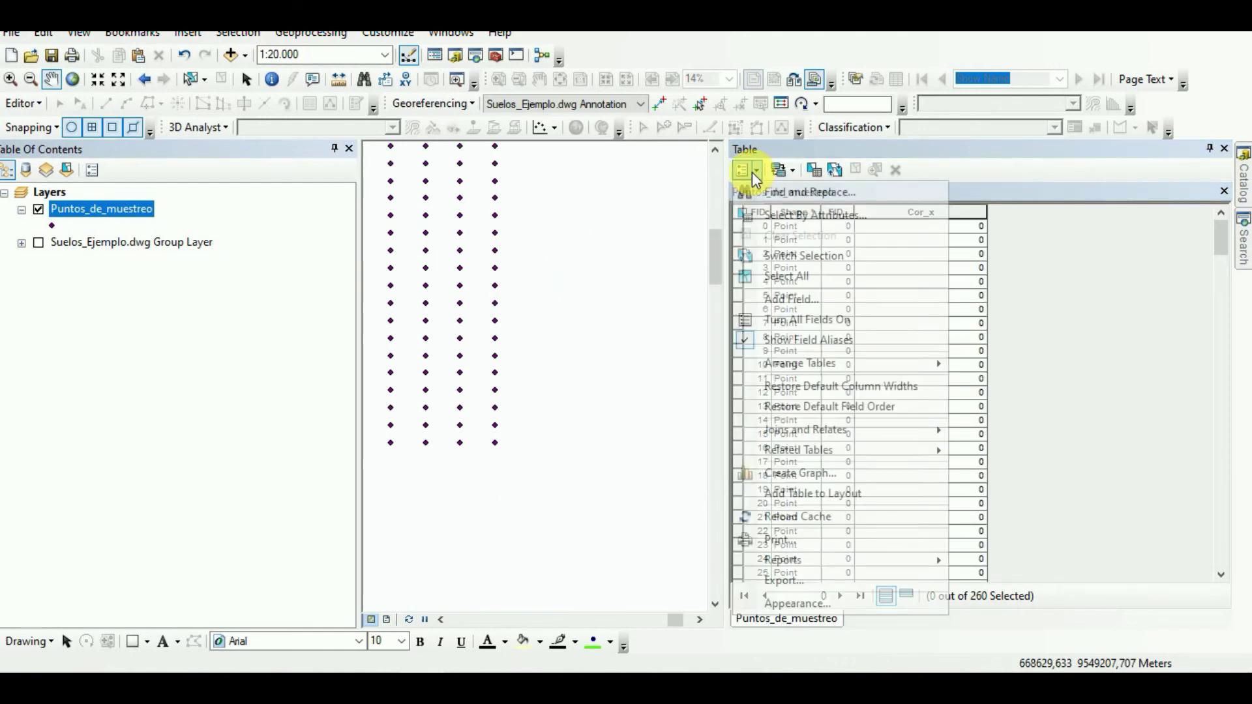
click(792, 298)
text(Cor_Y)
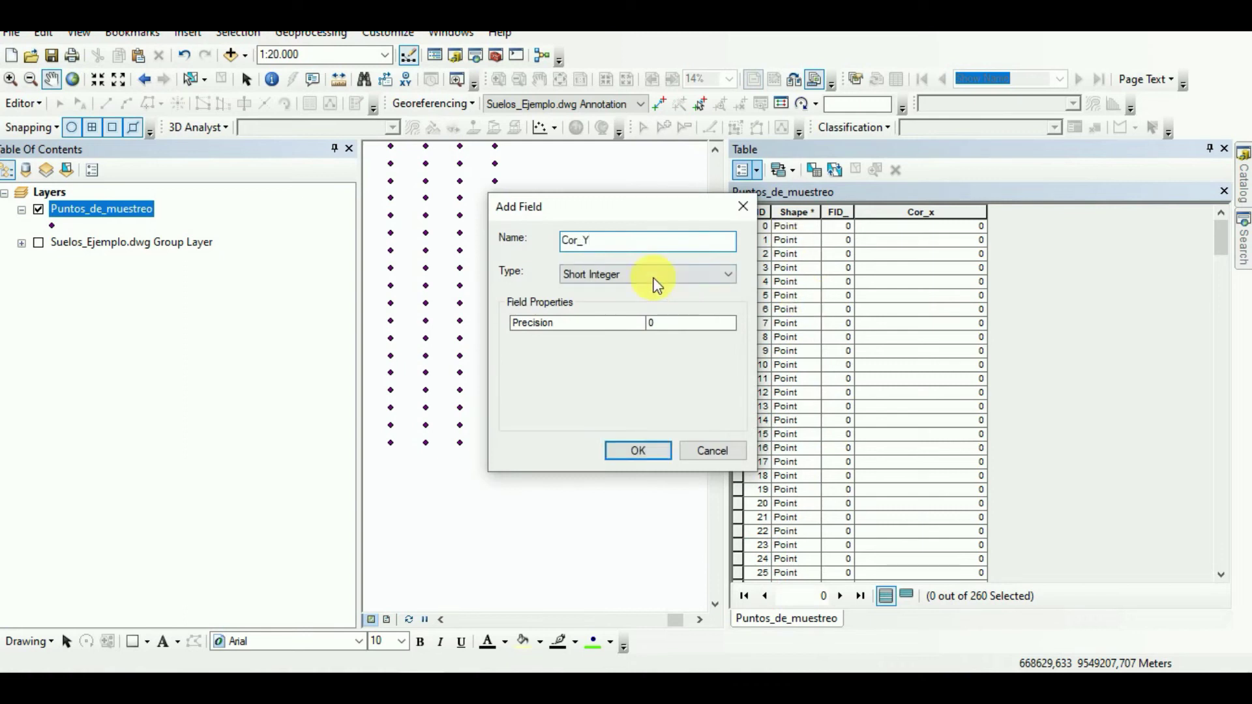
click(651, 277)
click(615, 314)
click(637, 448)
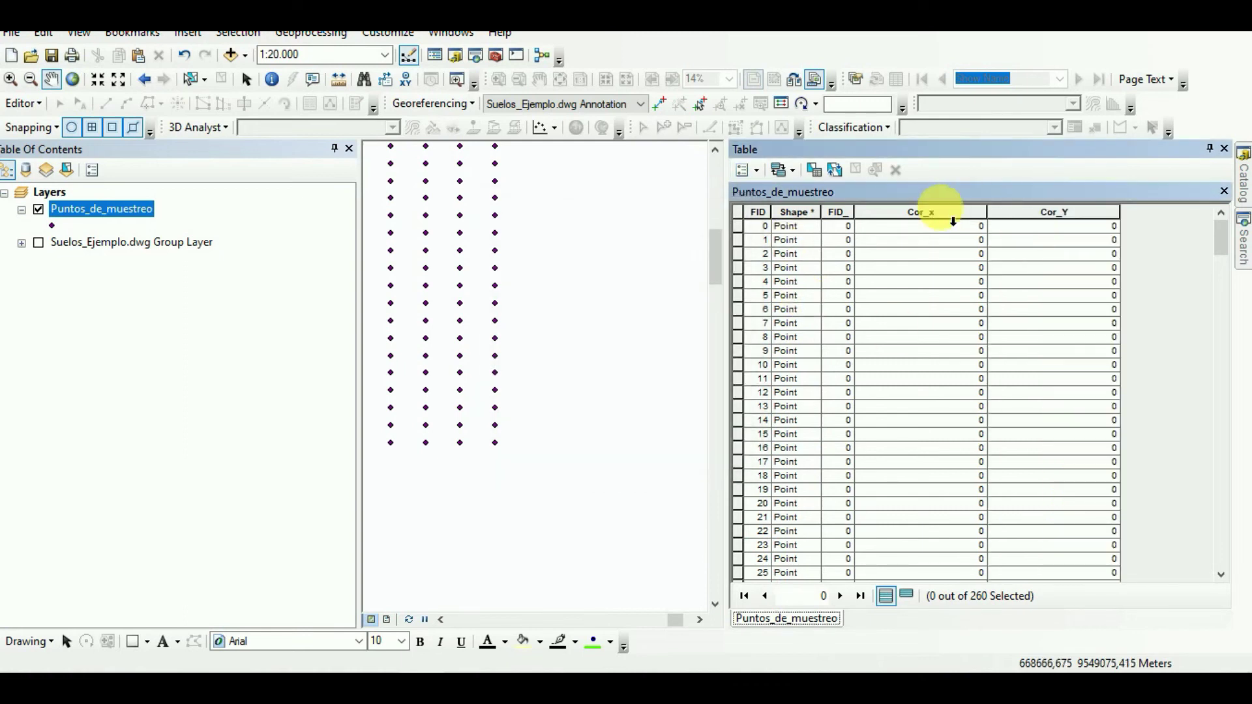
Step: Calculate Geometry on Cor_x to fill it with each point's X coordinate
click(921, 213)
right_click(921, 212)
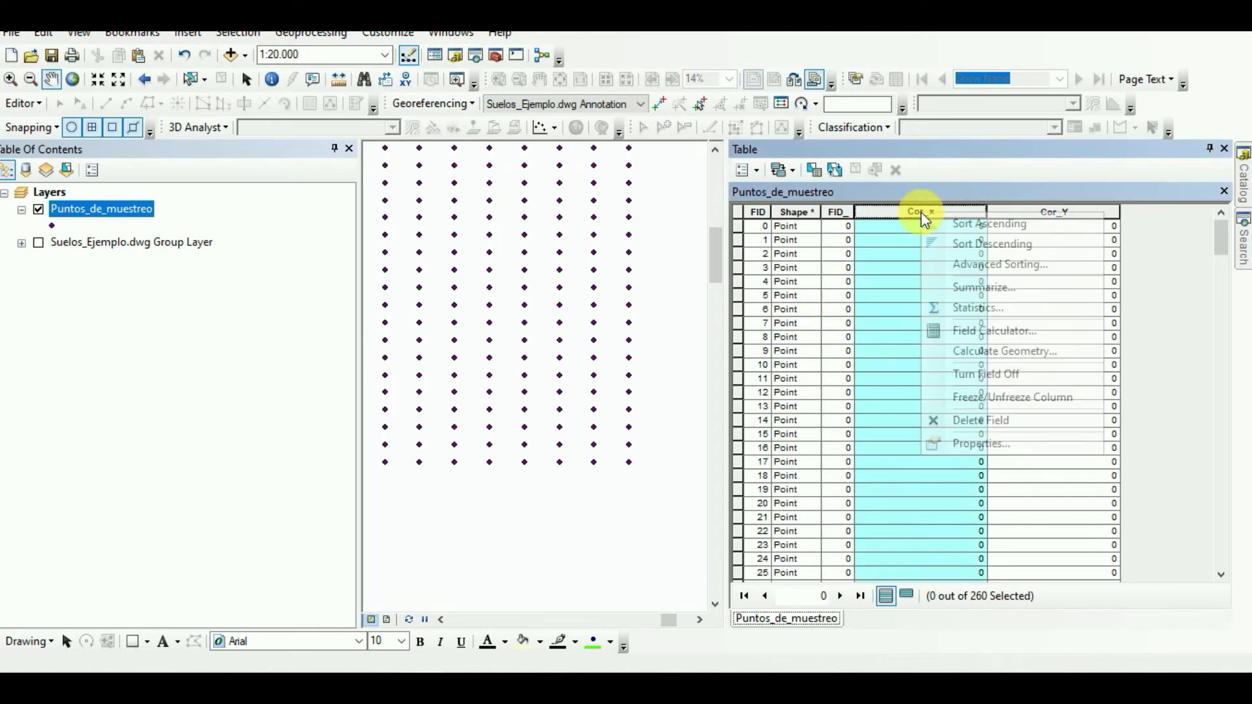
click(998, 349)
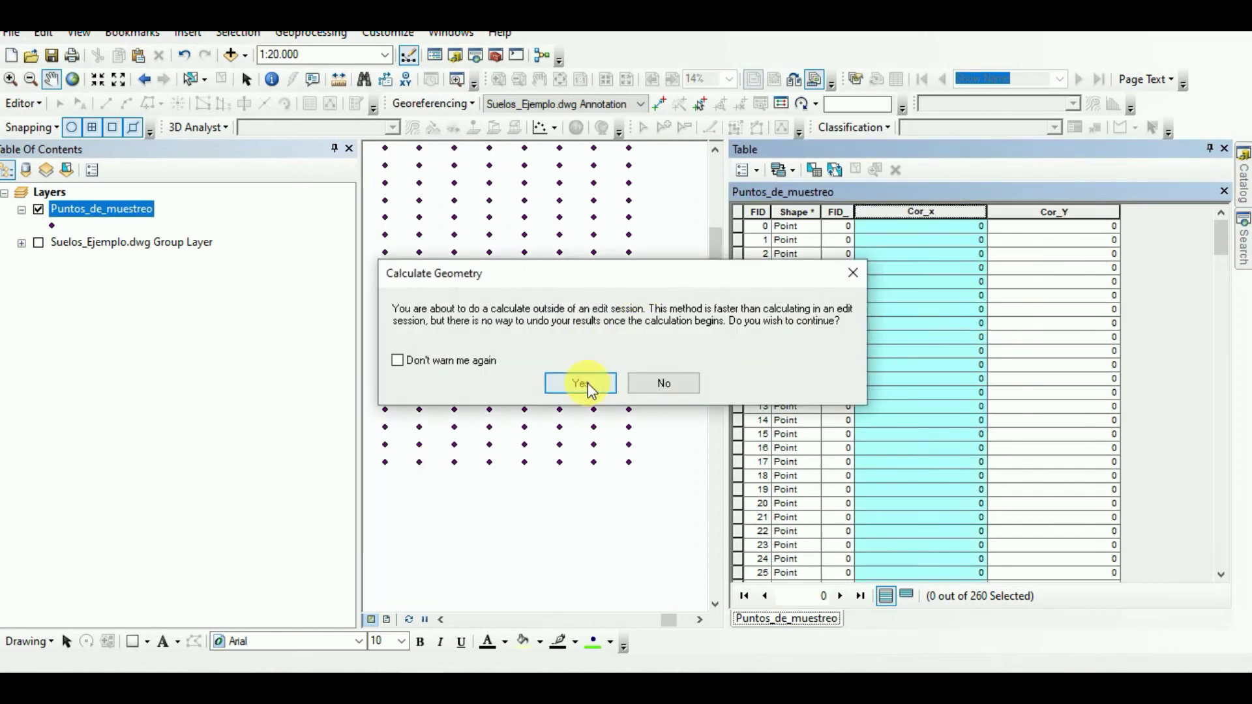
click(589, 390)
click(698, 451)
click(595, 391)
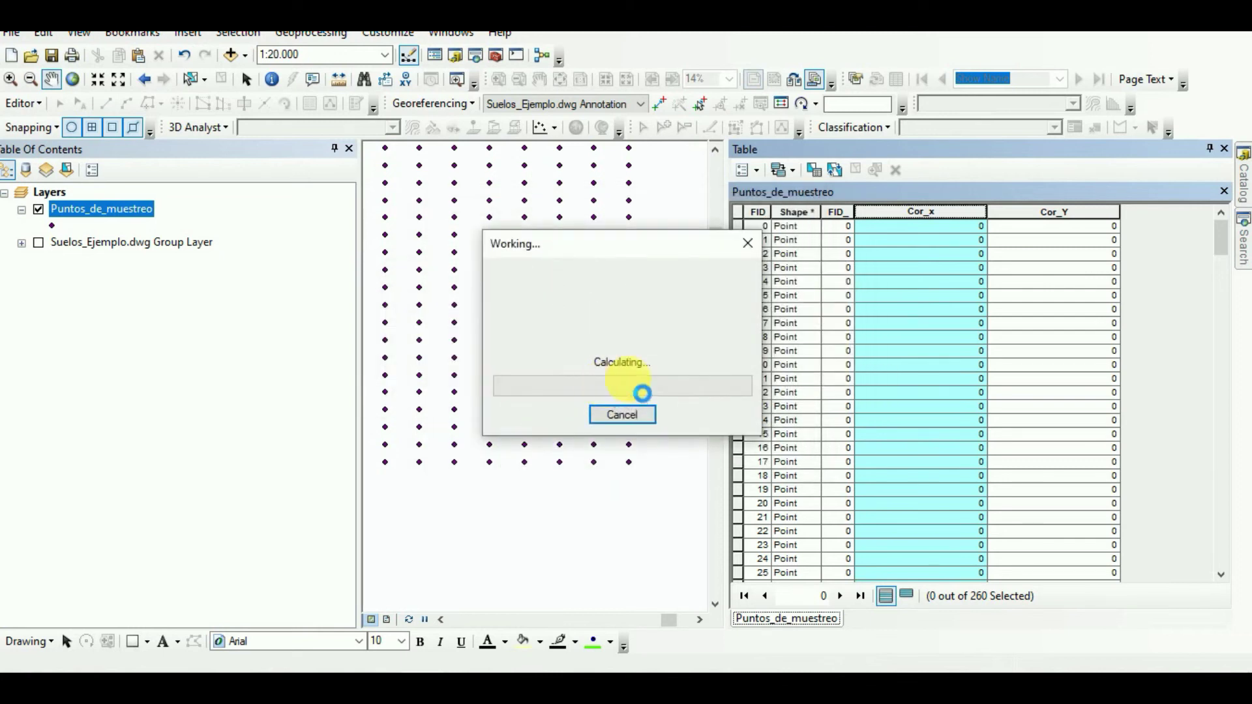
Step: Calculate Geometry on Cor_Y to fill it with each point's Y coordinate
click(1054, 212)
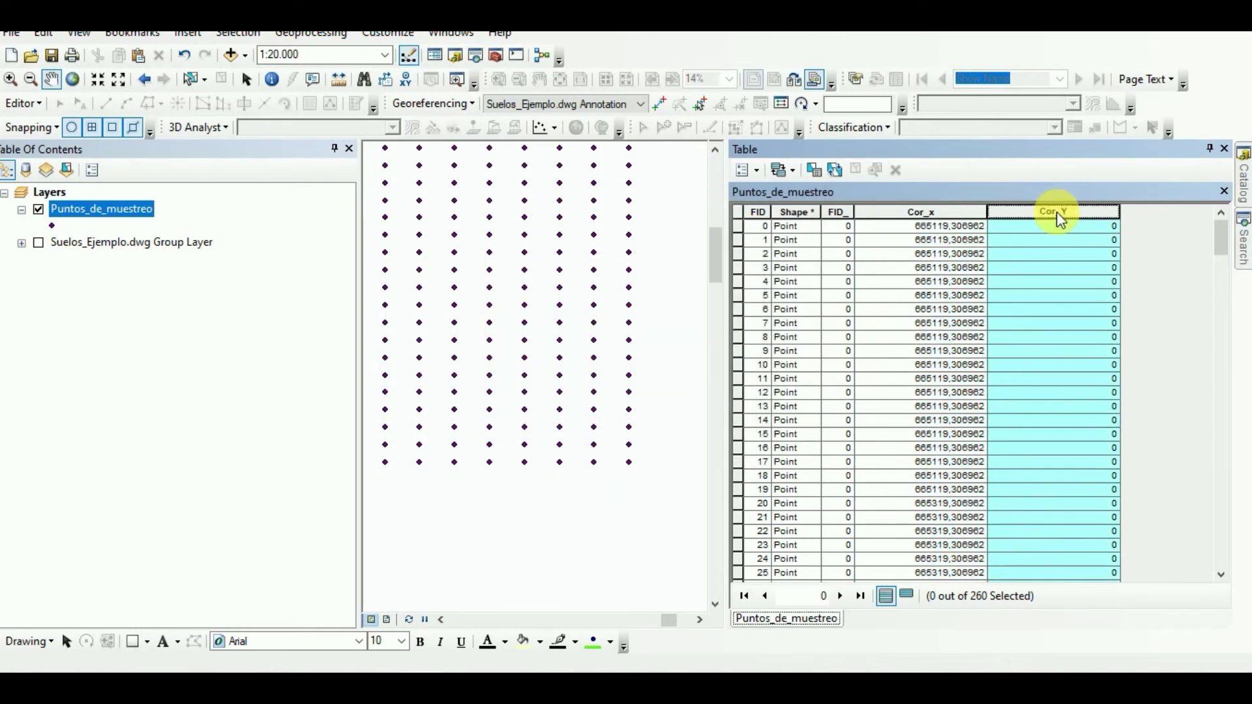
right_click(1056, 213)
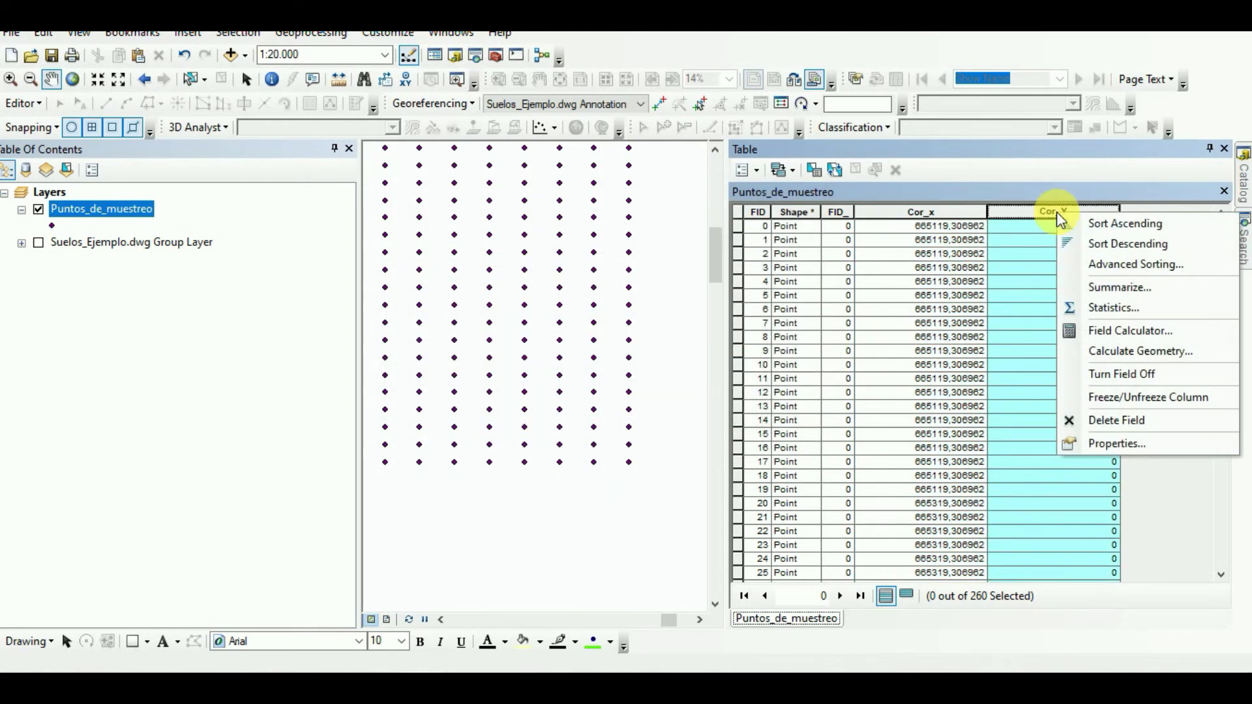
click(1139, 355)
click(580, 382)
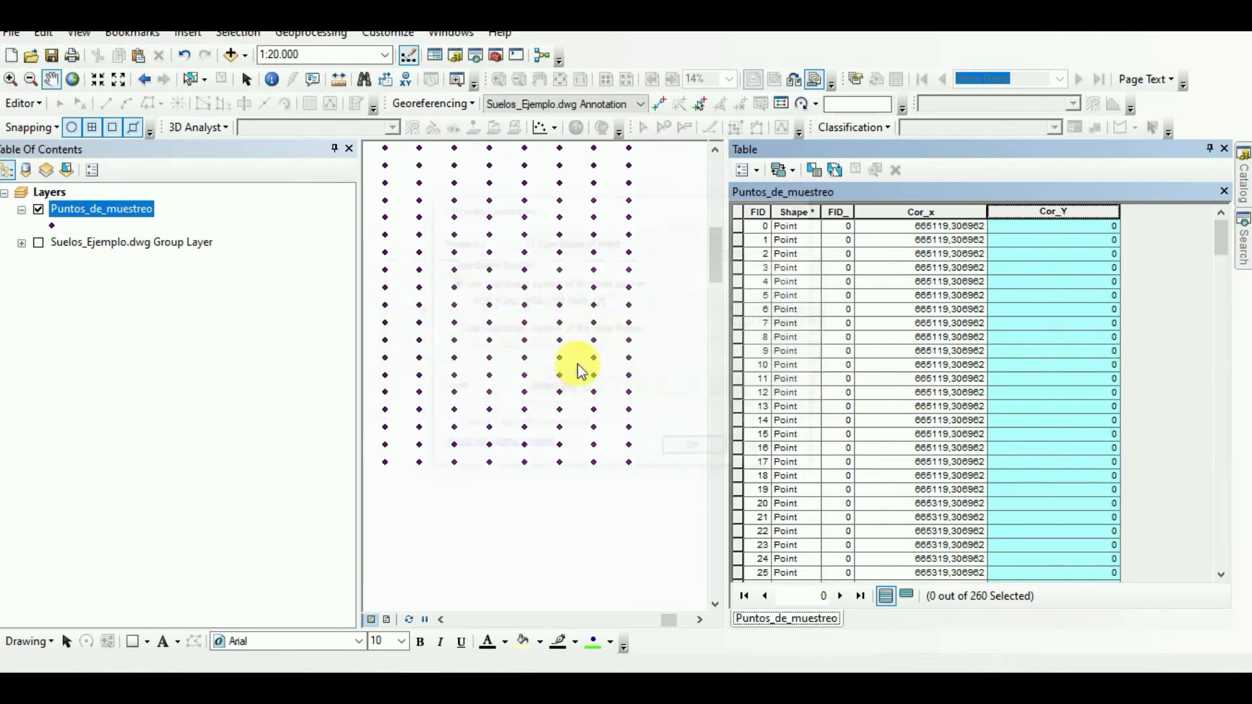
click(652, 242)
click(652, 268)
click(696, 452)
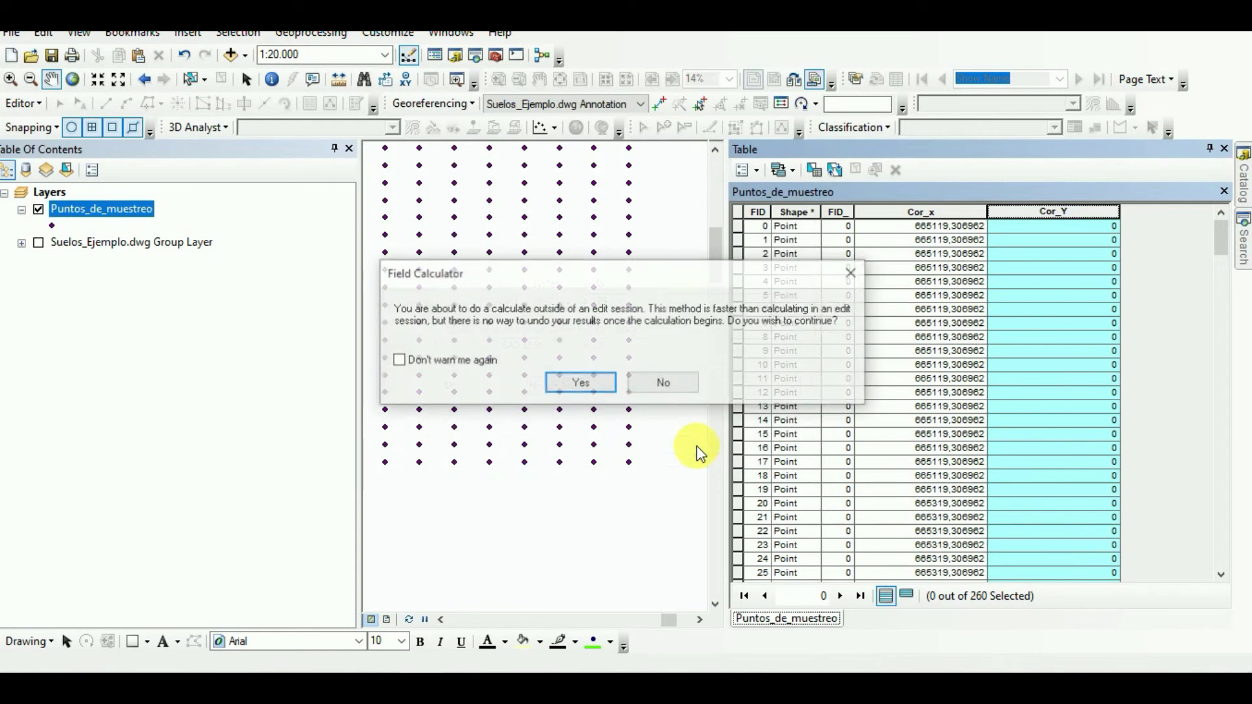
click(592, 391)
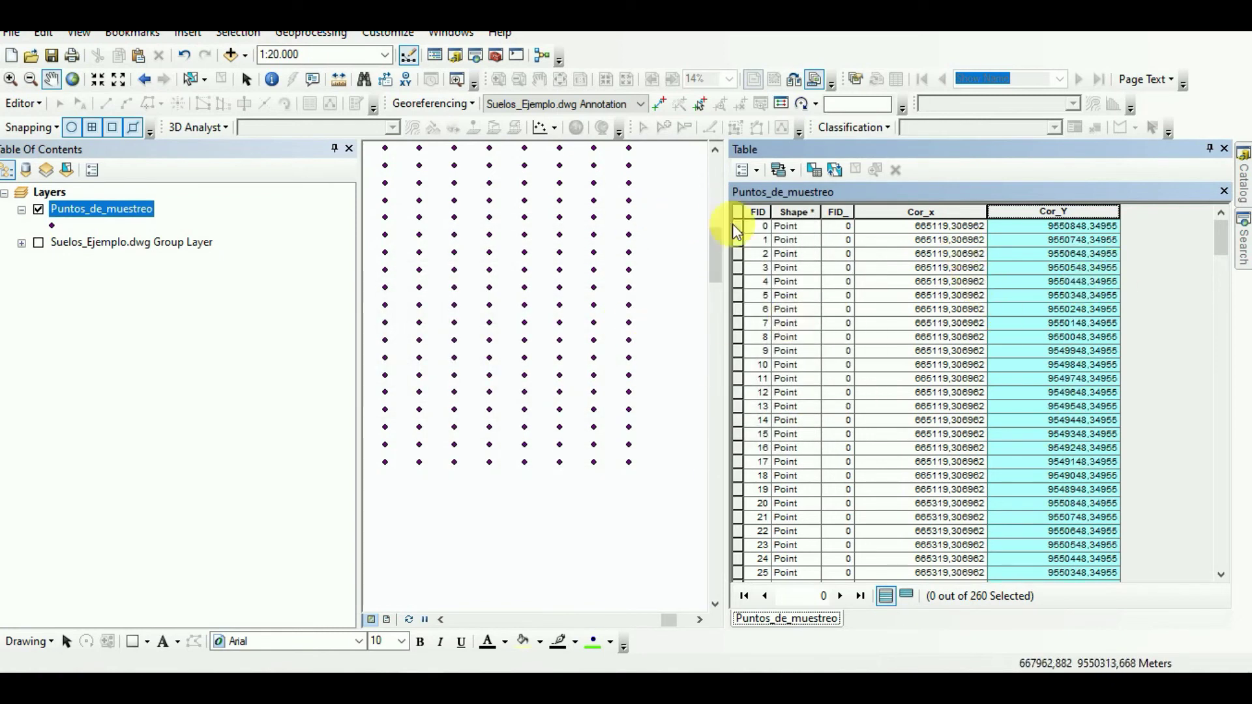
scroll(1007, 247, down, 13)
scroll(1011, 251, down, 5)
drag(1220, 310, 1196, 574)
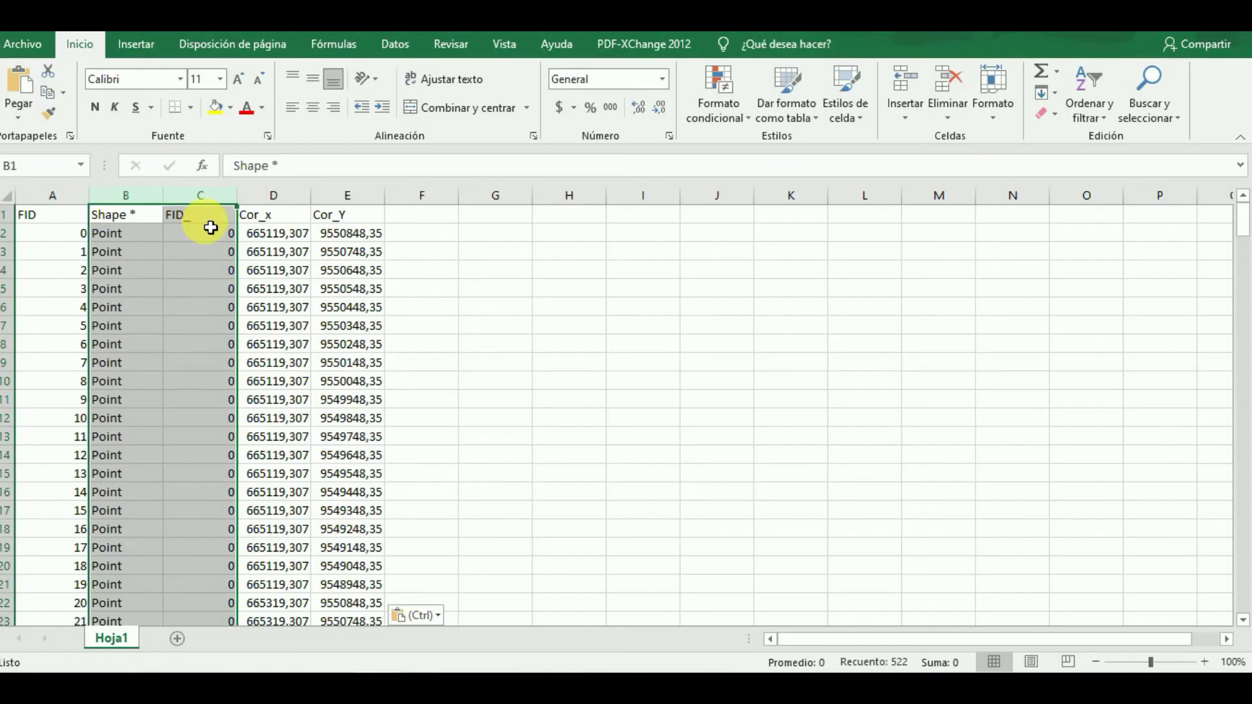
Step: Delete the Shape and FID_ columns, leaving FID, Cor_x and Cor_Y
right_click(210, 227)
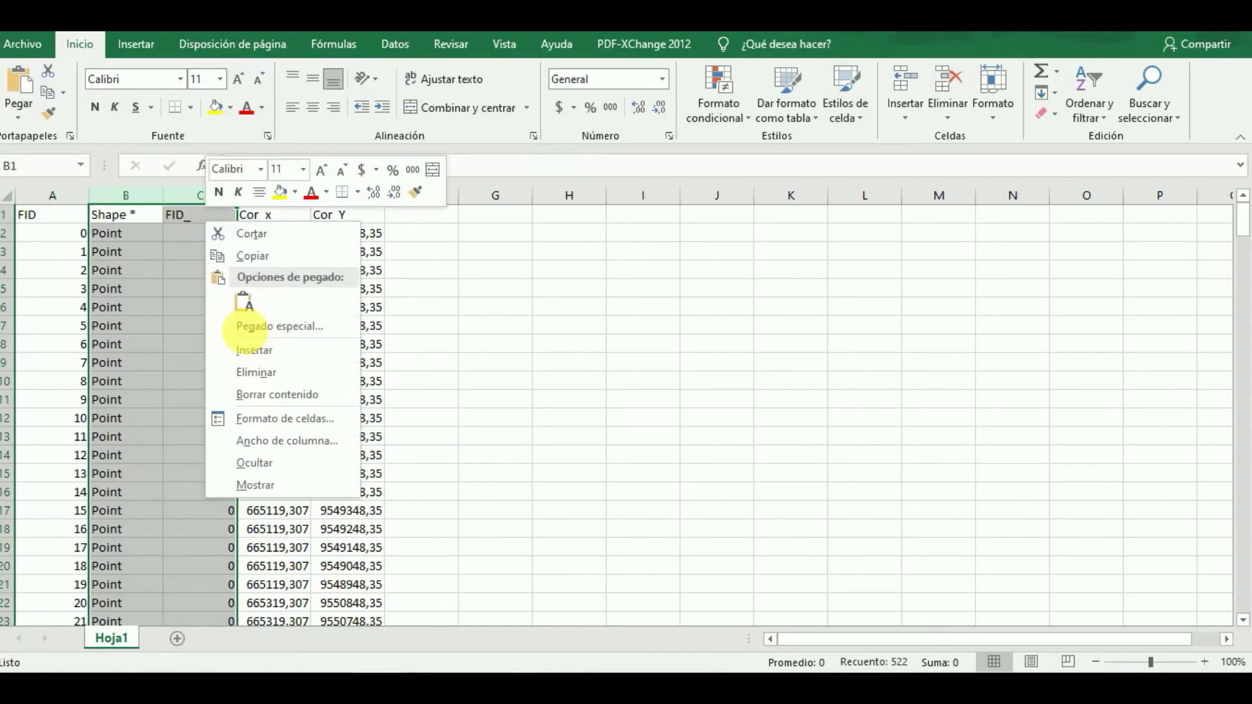
click(270, 369)
click(430, 334)
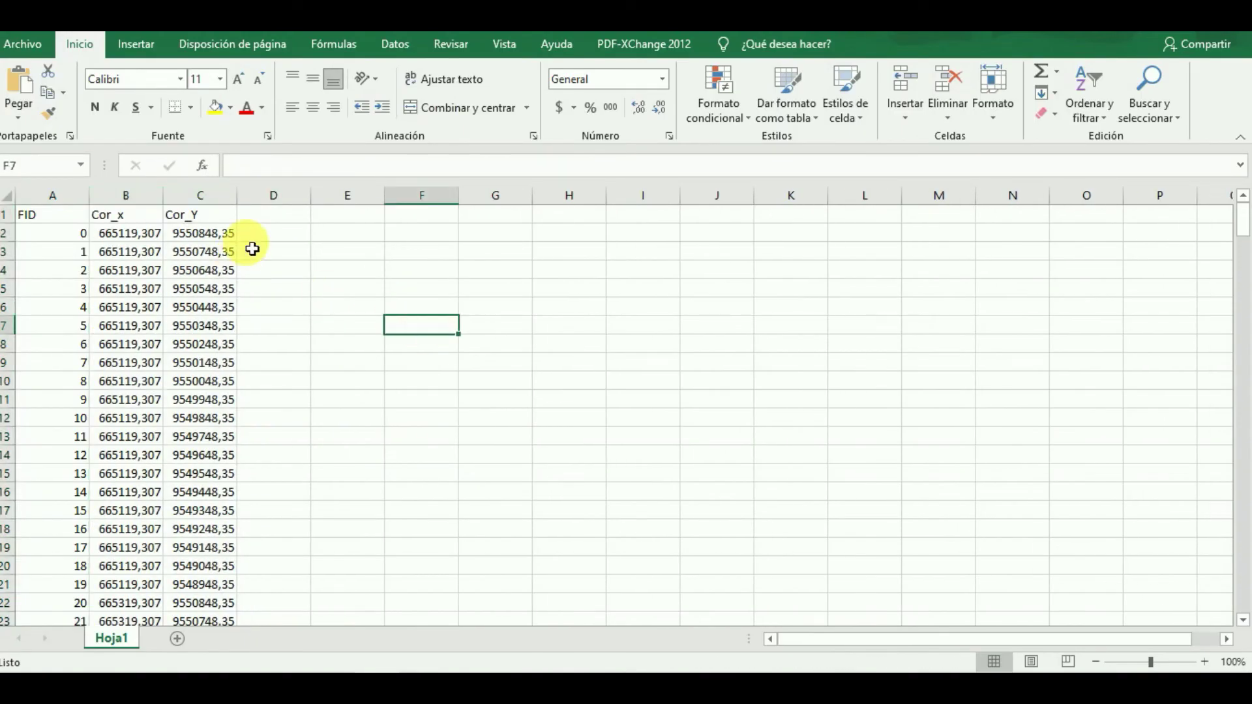
Step: Add Linea and Longitud headers in D1:E1, widen column D and enter L1 in D2
click(276, 217)
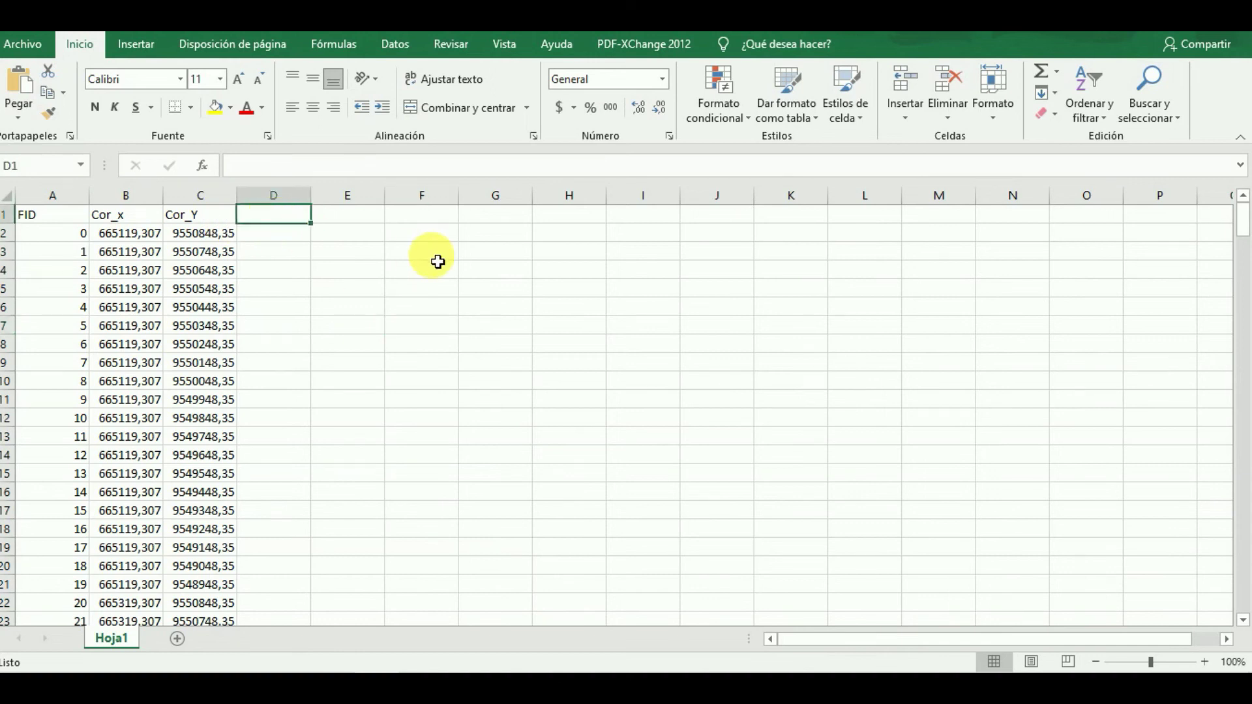
text(Linea)
key(Right)
text(Longitud)
key(Return)
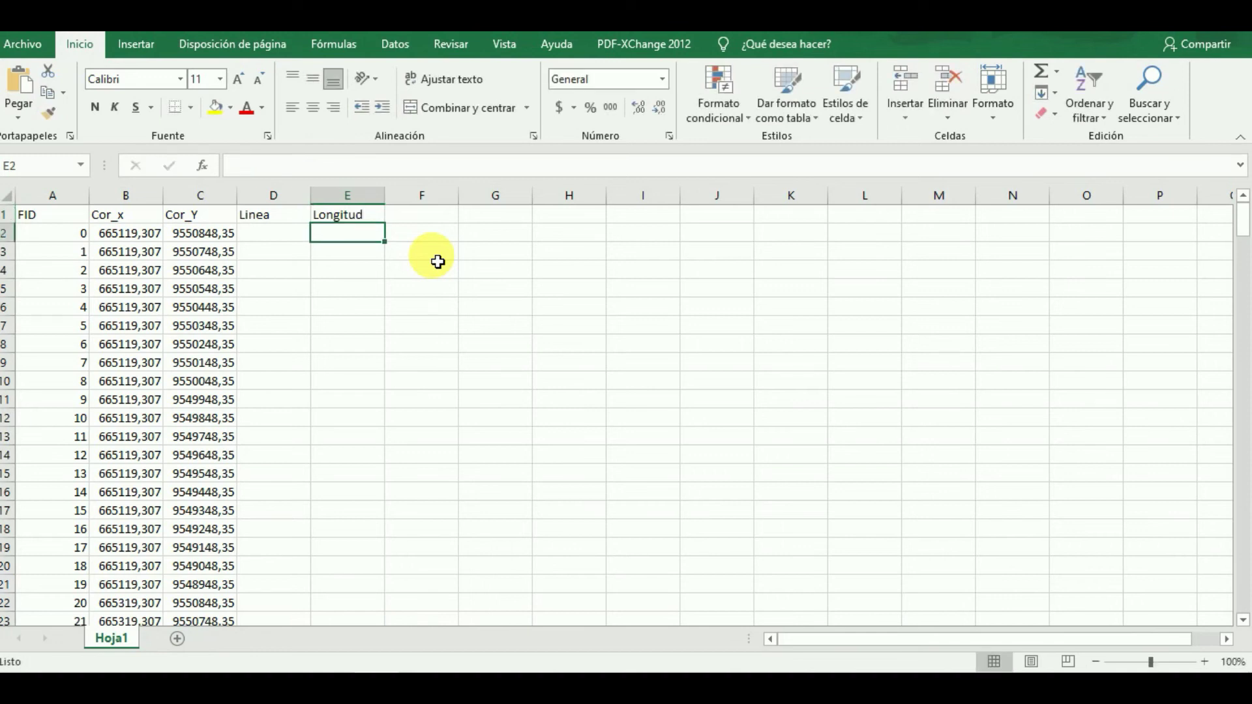
drag(310, 196, 431, 196)
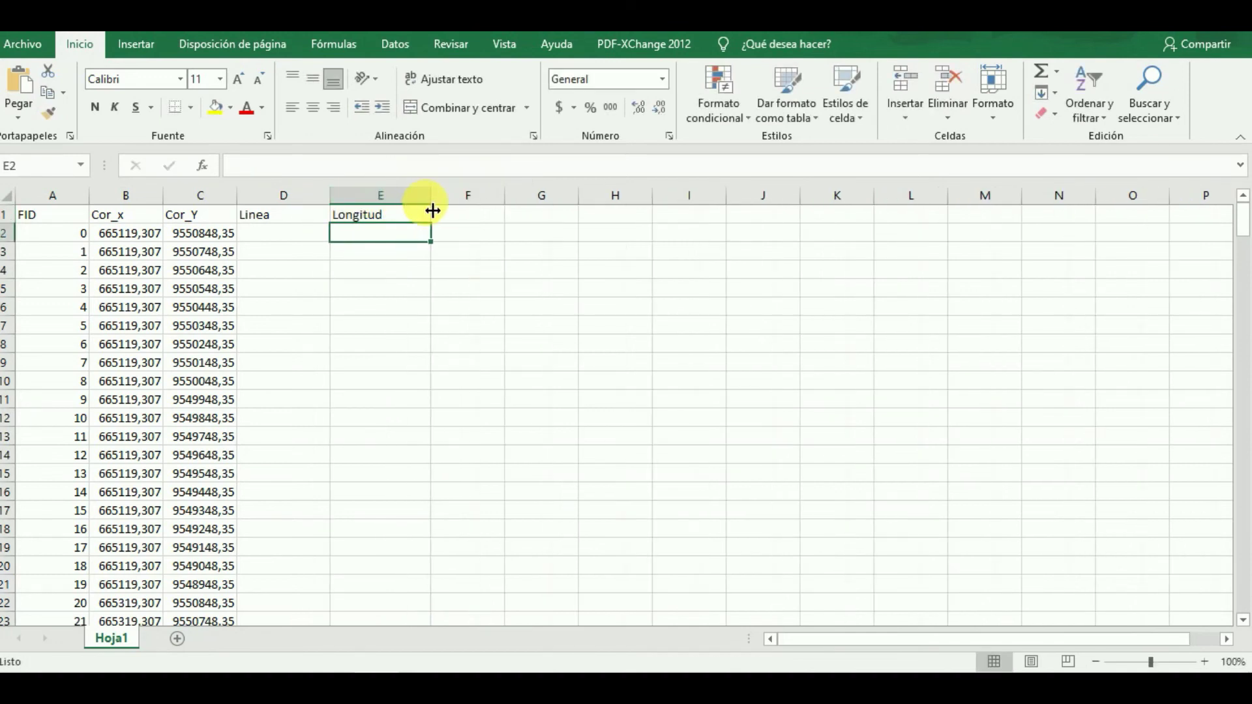
click(290, 243)
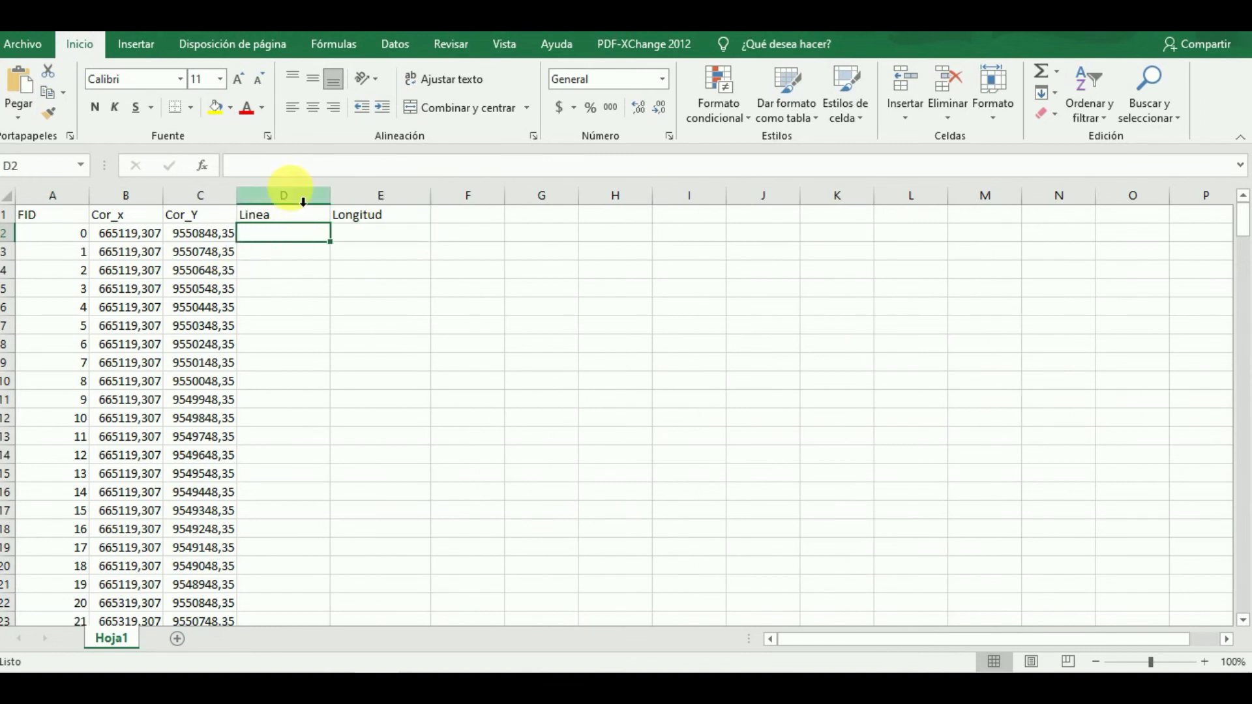
text(L1)
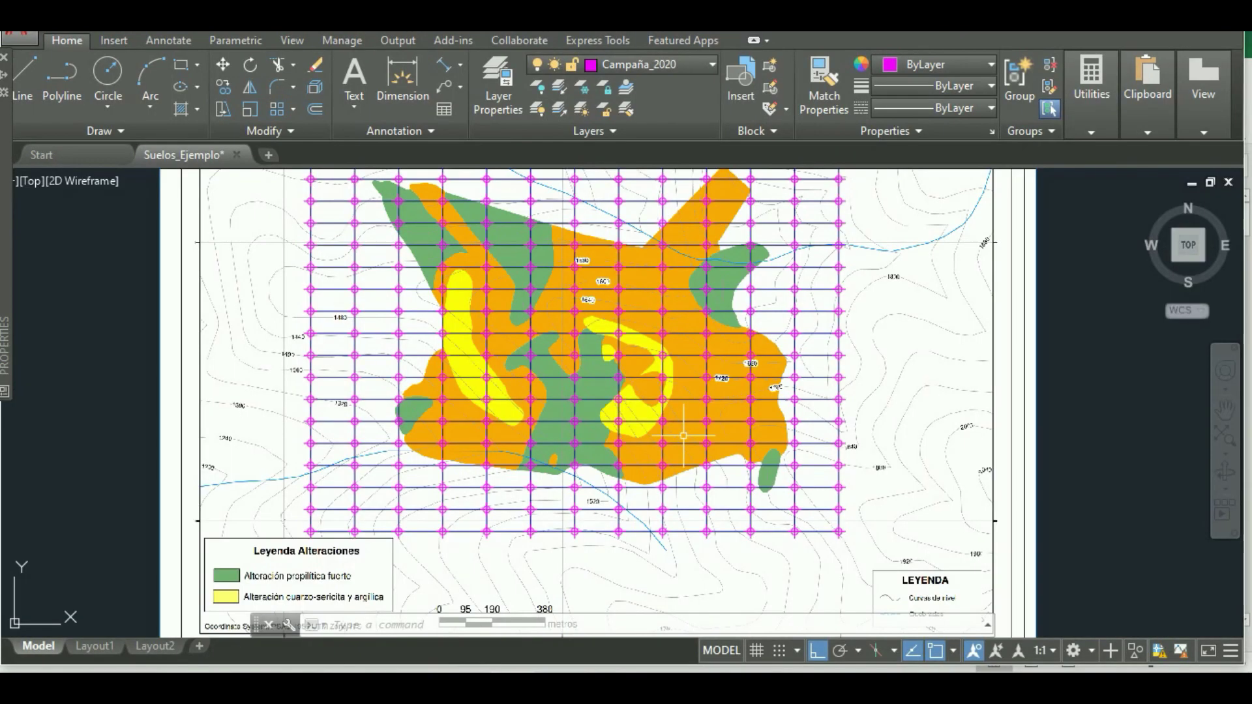
scroll(734, 450, down, 3)
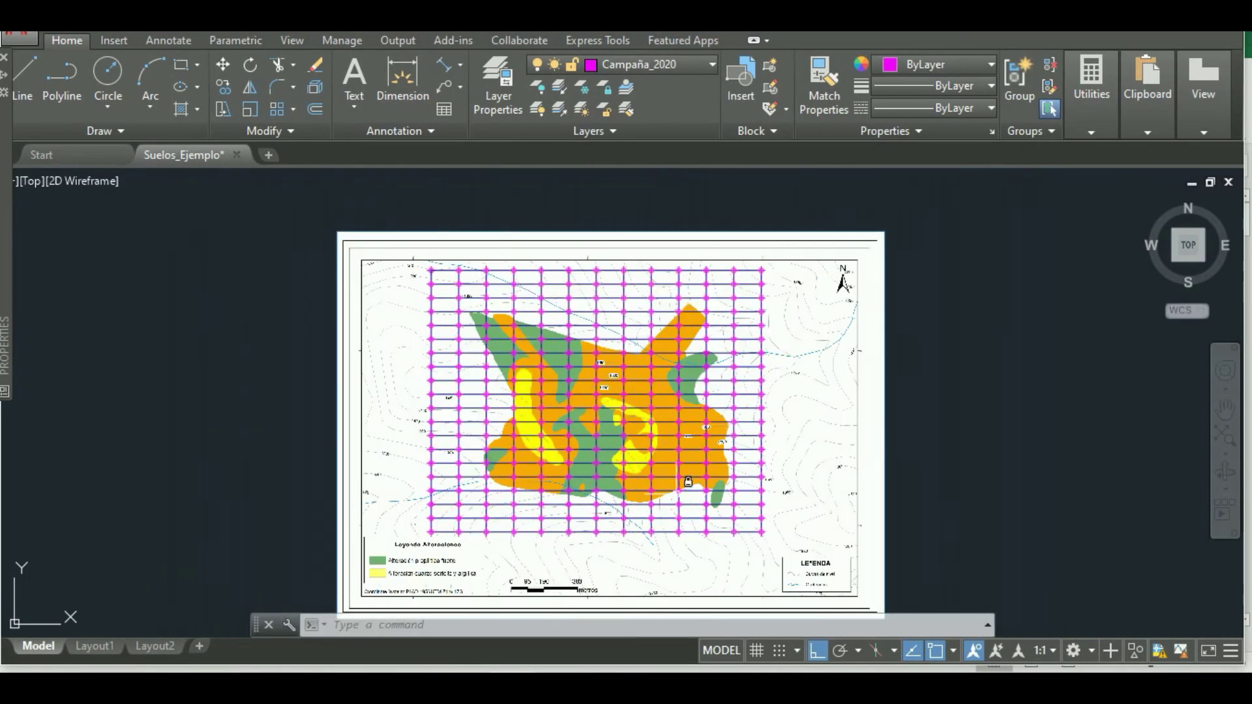
scroll(587, 391, up, 3)
scroll(498, 314, down, 2)
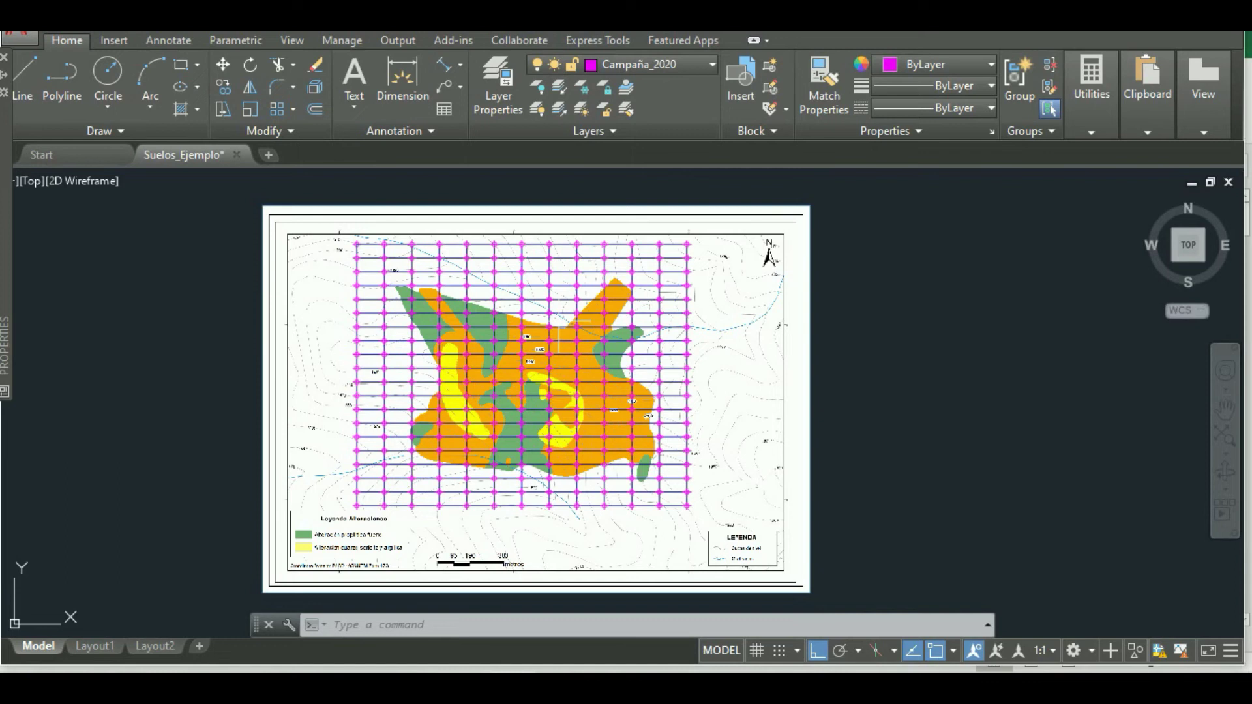
scroll(559, 321, up, 3)
scroll(434, 473, up, 2)
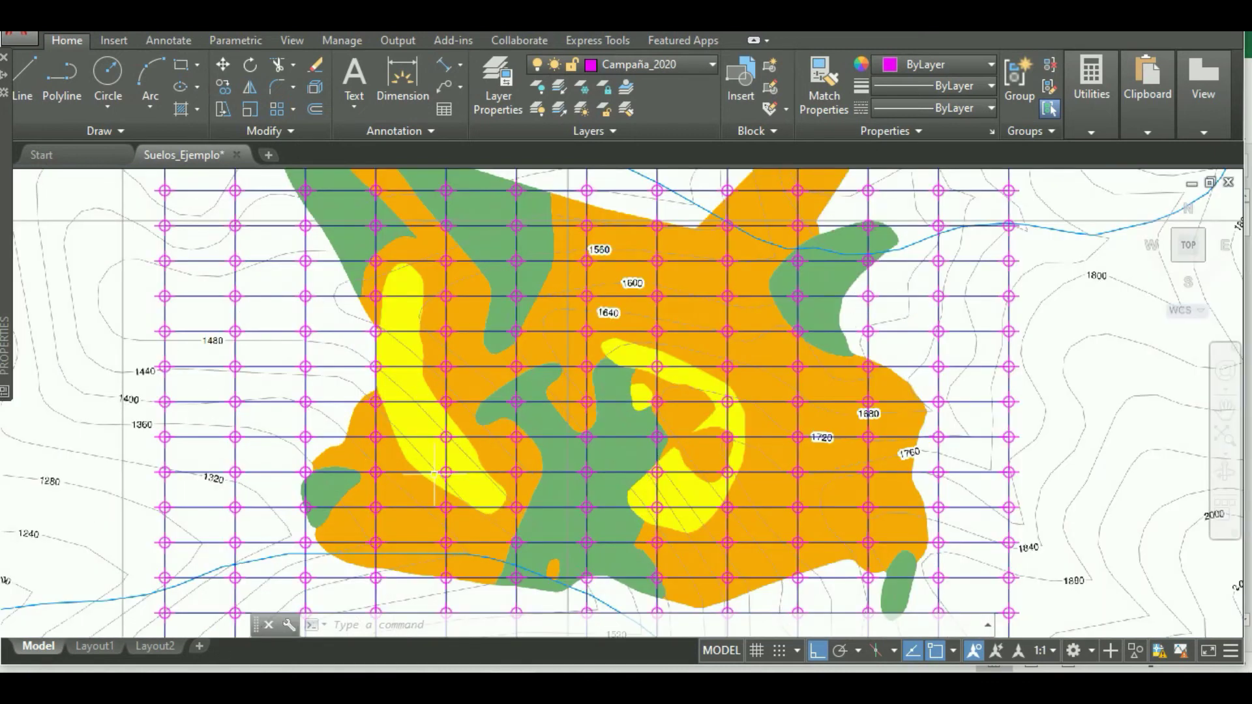
scroll(478, 489, down, 2)
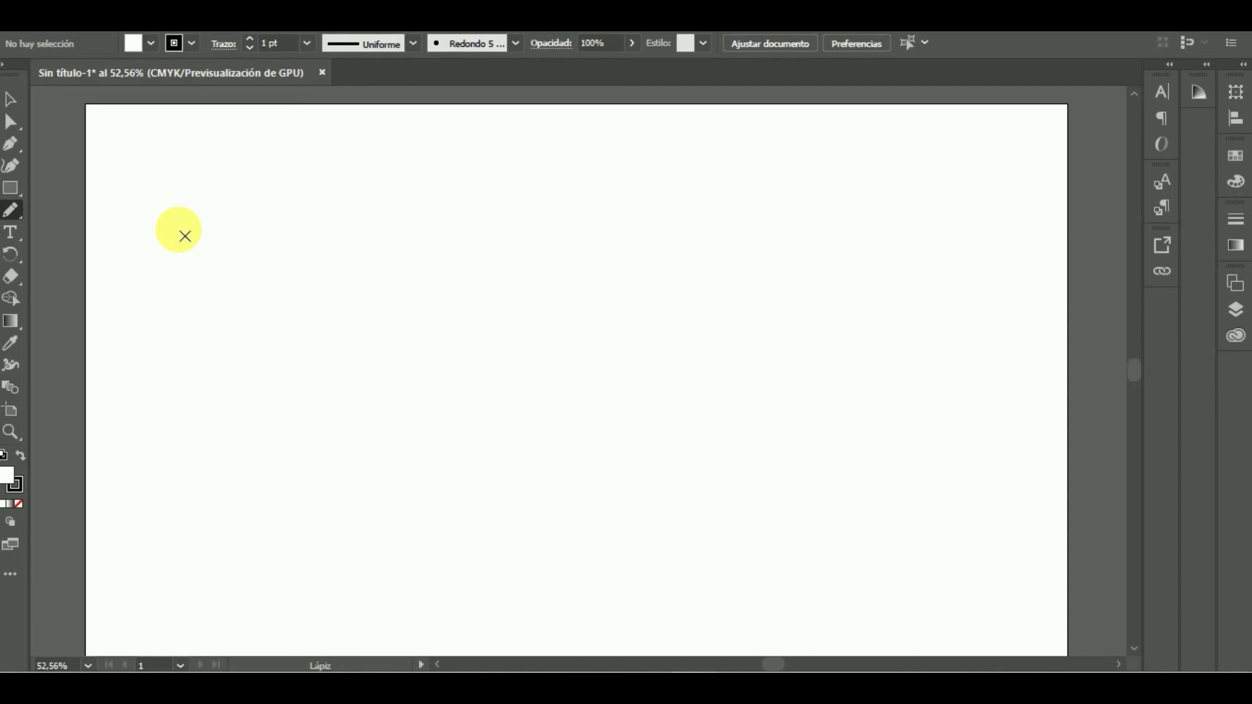
Step: Sketch a wavy terrain curve across the artboard and give it a 4 pt stroke
mouse_move(184, 258)
mouse_down()
mouse_move(220, 256)
mouse_move(558, 408)
mouse_move(707, 411)
mouse_move(978, 251)
mouse_up()
click(12, 99)
click(1037, 385)
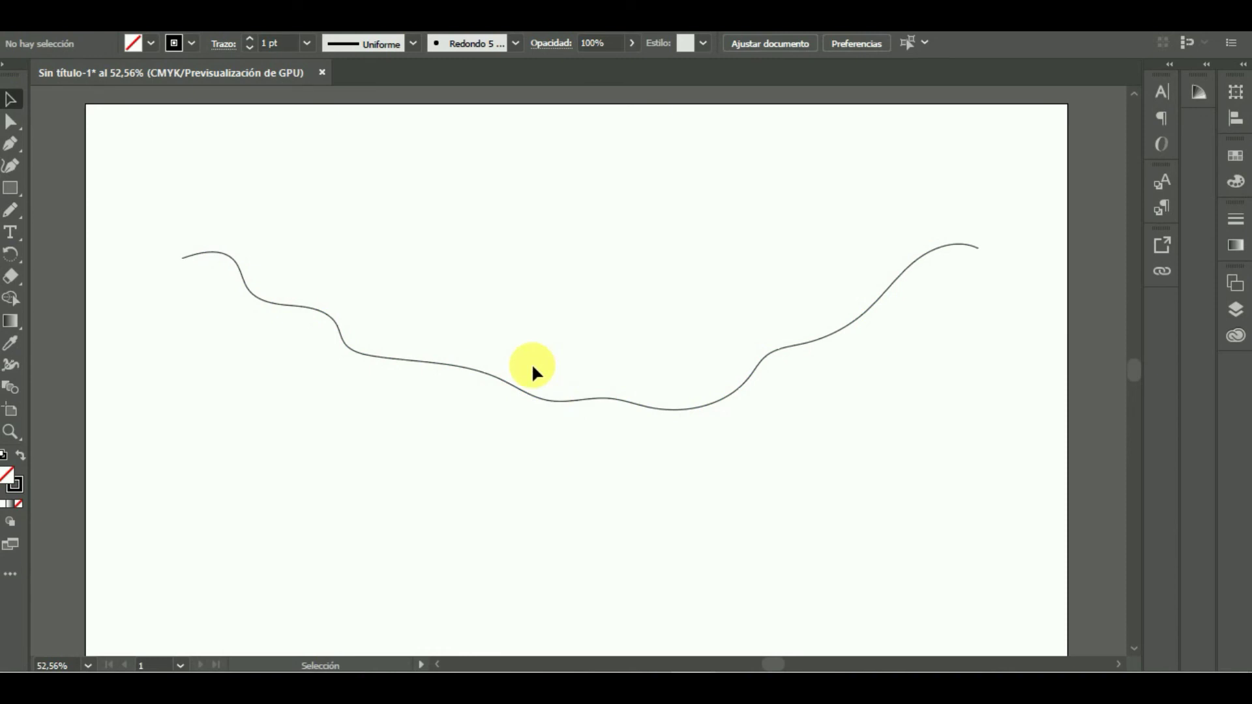
click(415, 358)
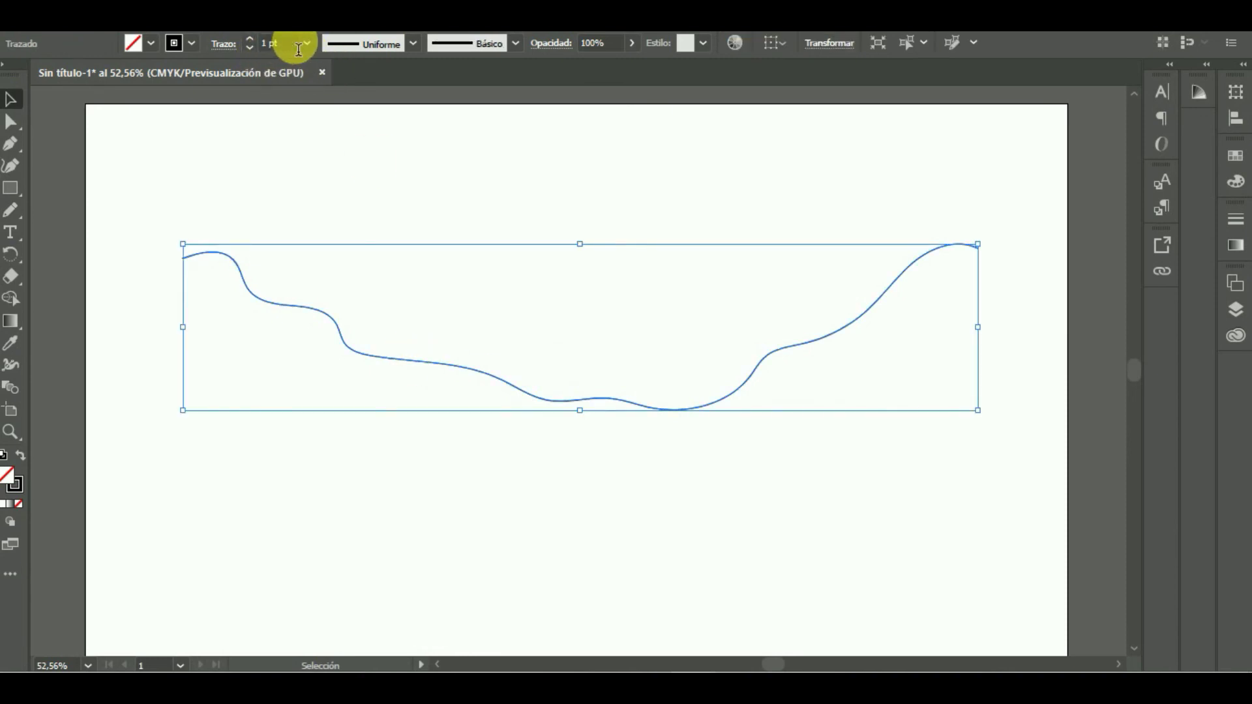
click(306, 44)
click(326, 184)
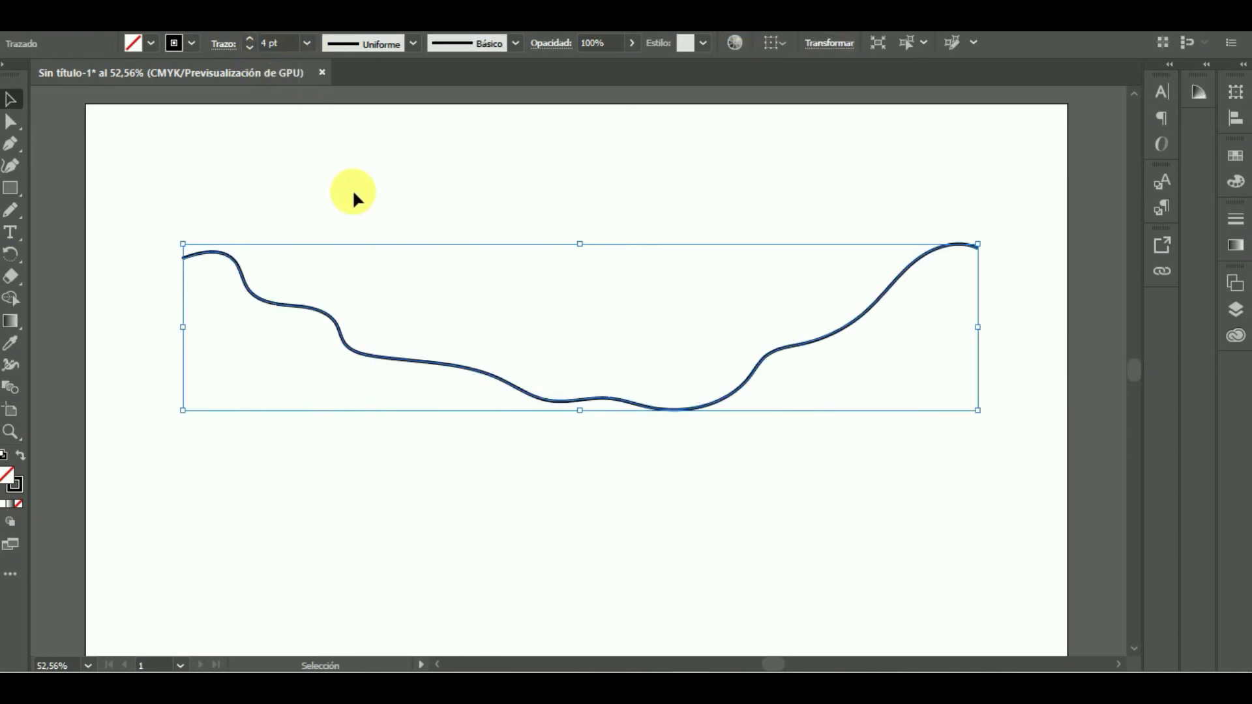
click(1056, 211)
Step: Draw seven short pencil ticks crossing the curve along its length
key(n)
drag(216, 230, 213, 258)
drag(310, 289, 308, 322)
drag(437, 354, 434, 374)
drag(579, 387, 580, 407)
drag(765, 338, 782, 378)
drag(912, 250, 910, 287)
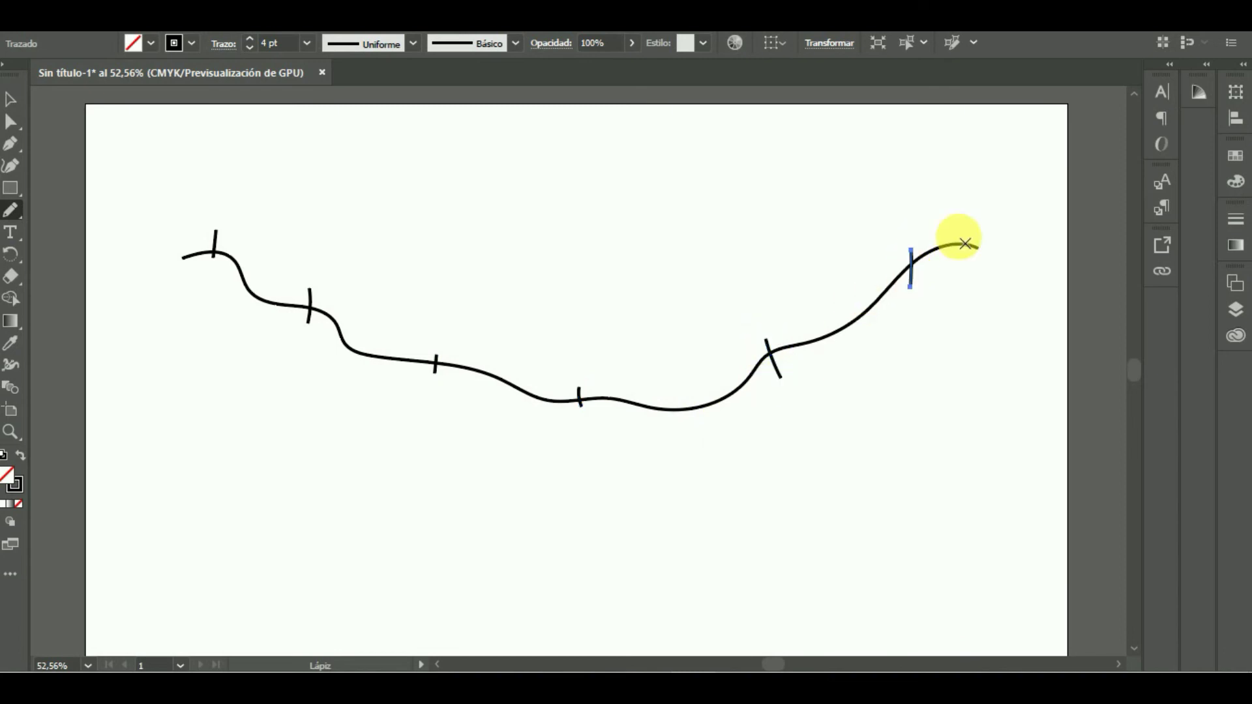
drag(978, 220, 978, 258)
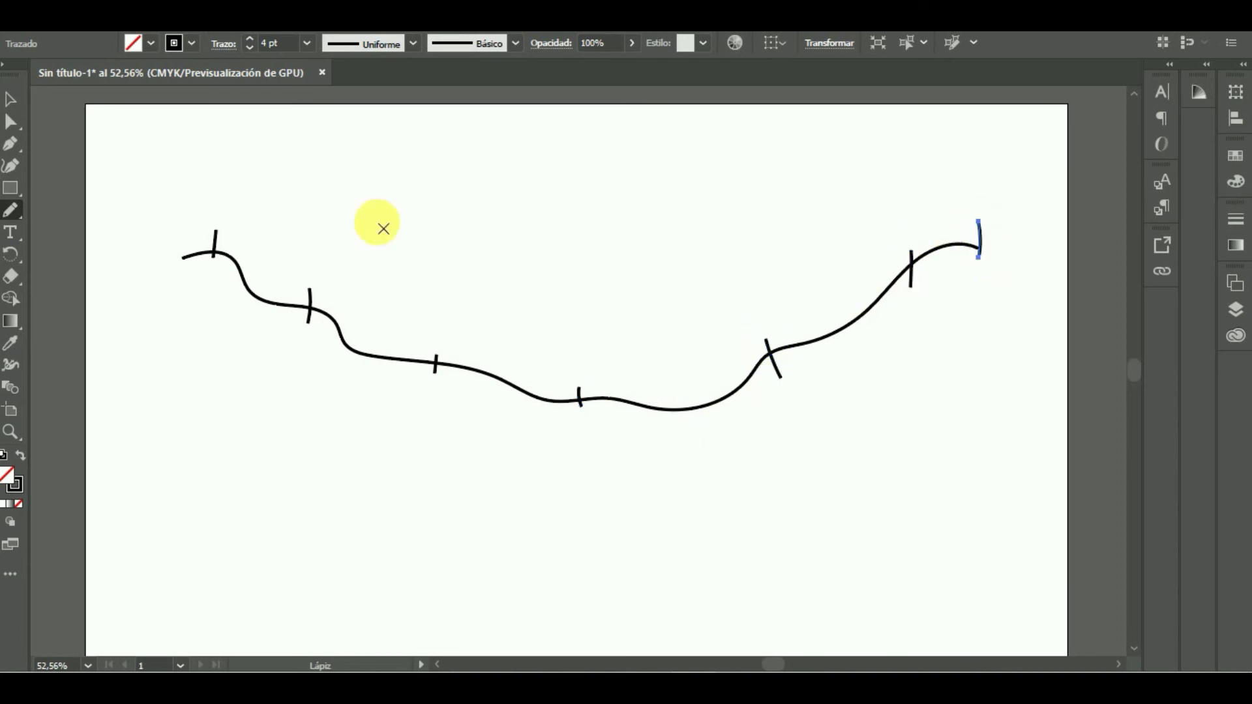
Step: Hand-letter an 'L1' label with the Pencil above the curve's left end
click(10, 99)
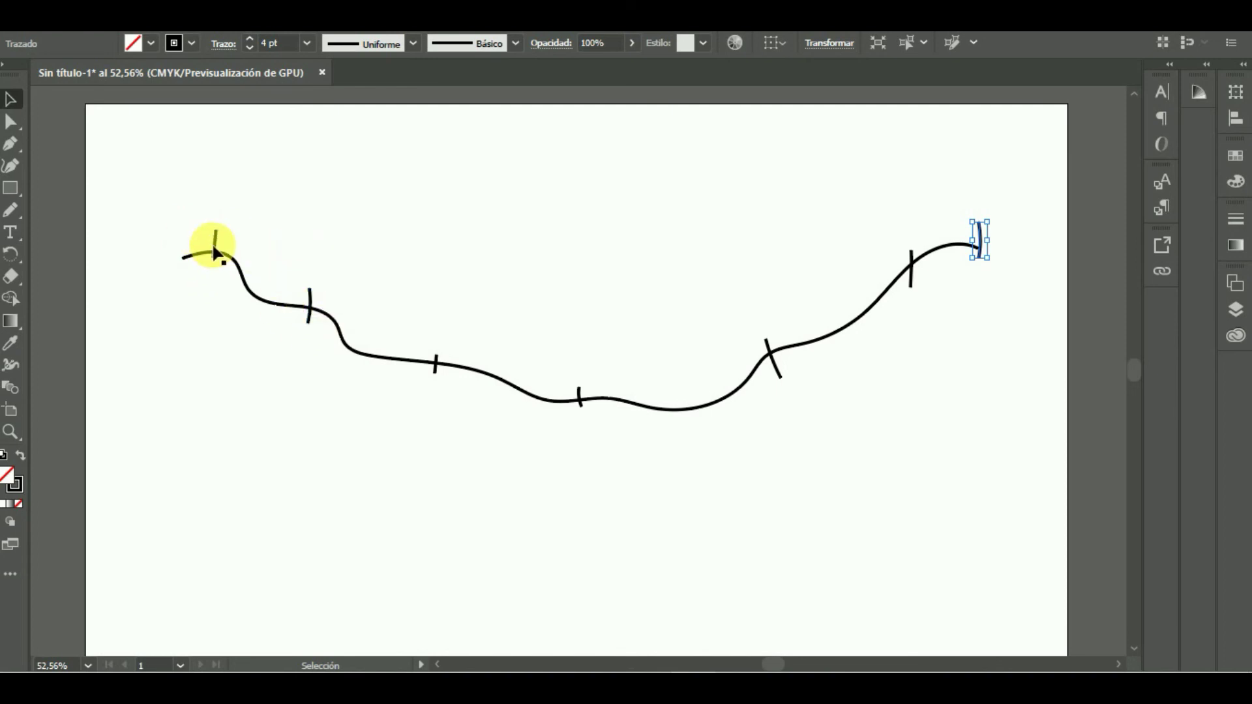
click(209, 309)
alt+scroll(206, 323, up, 1)
alt+scroll(205, 322, up, 1)
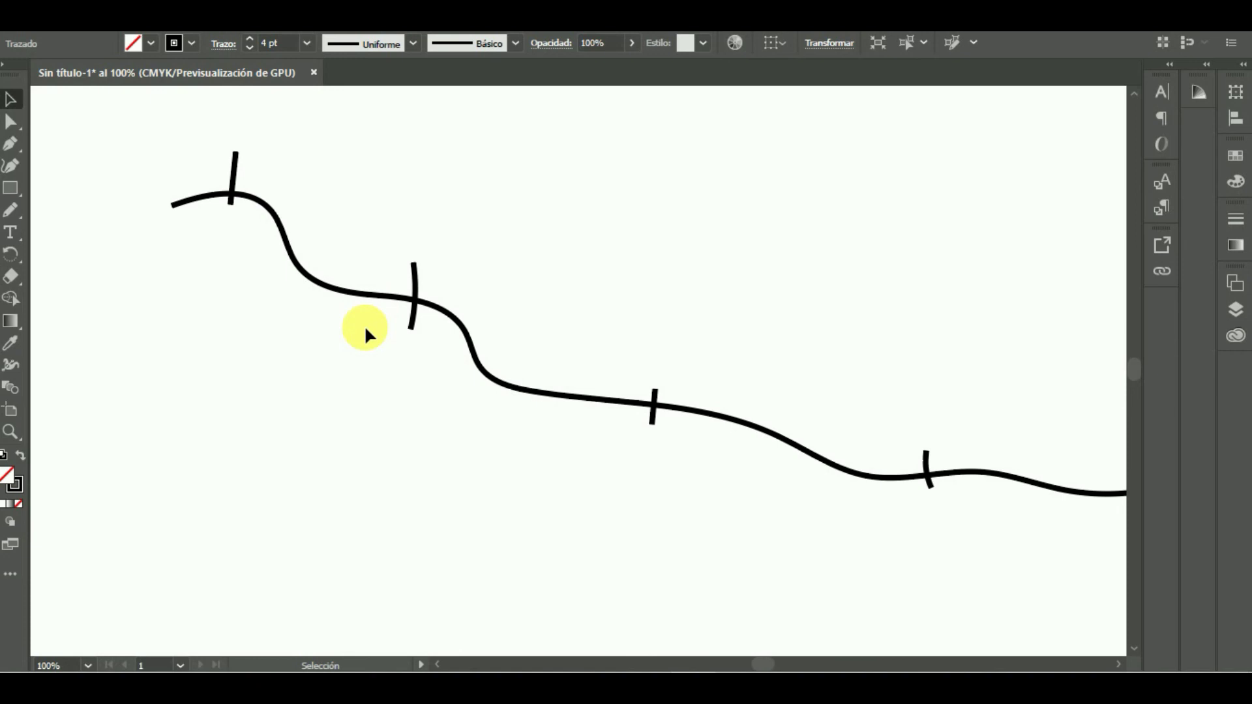
key(ctrl+minus)
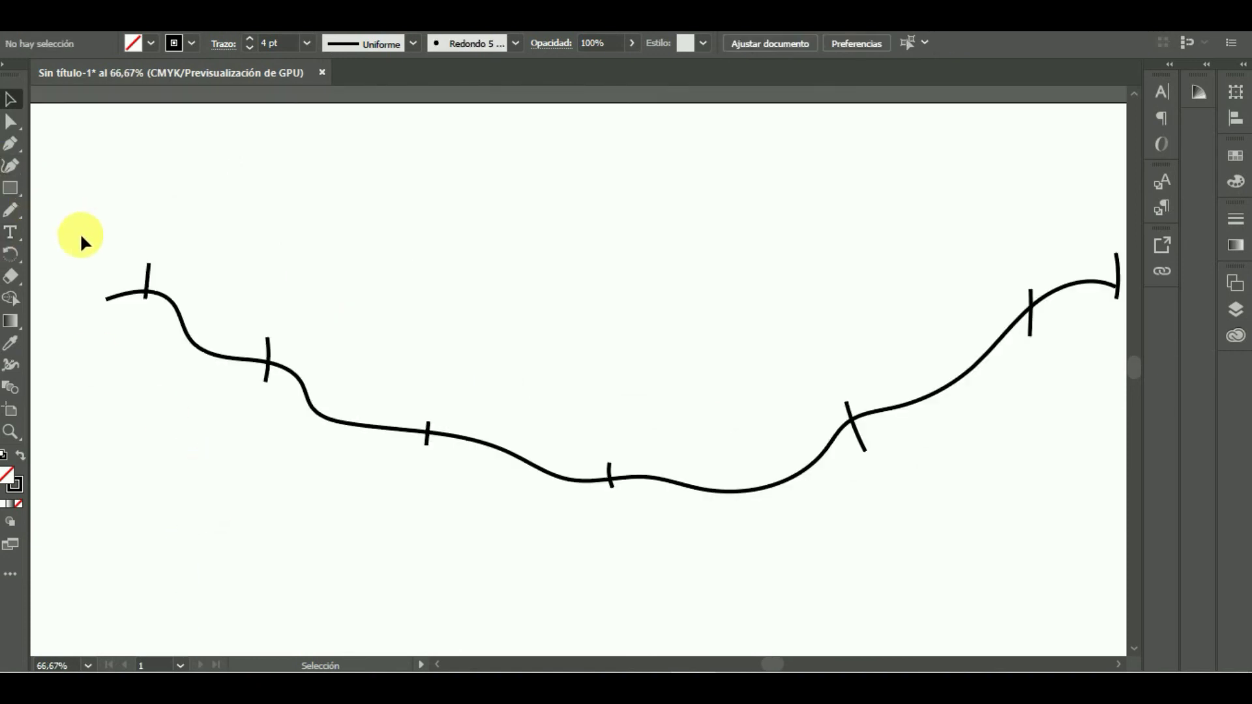
click(12, 211)
mouse_move(114, 130)
mouse_down()
mouse_move(149, 193)
mouse_move(193, 191)
mouse_up()
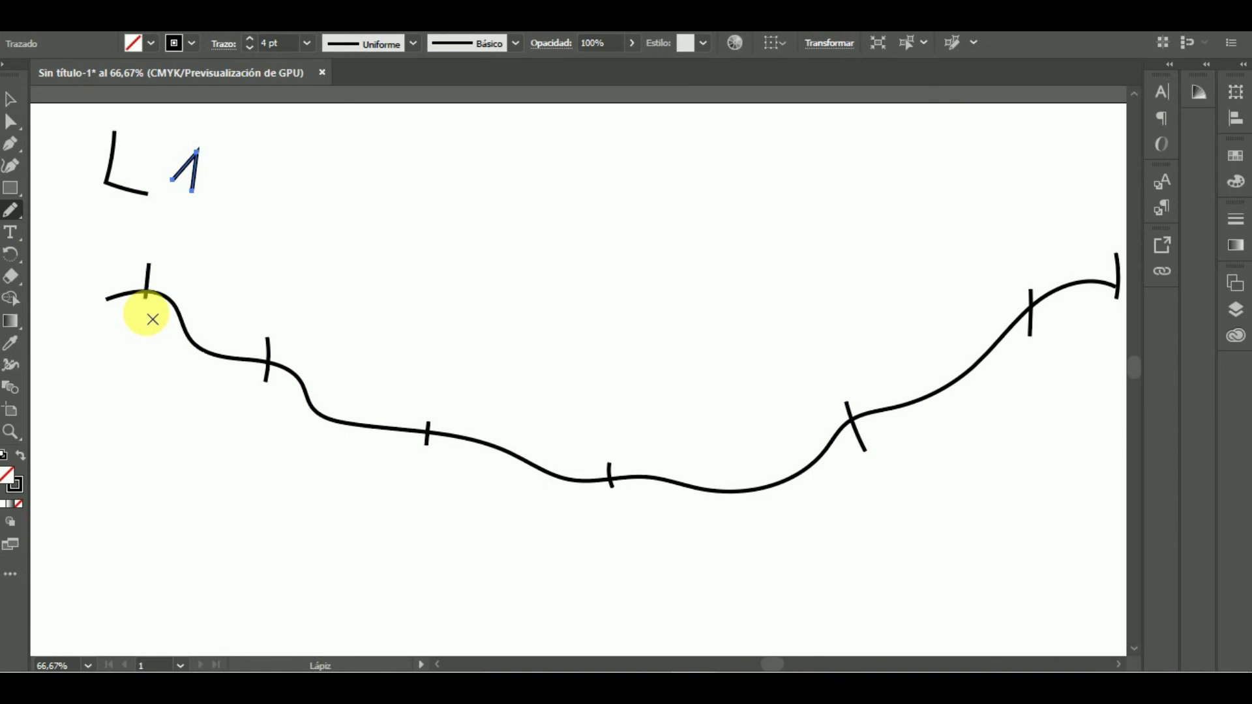
alt+scroll(129, 268, up, 1)
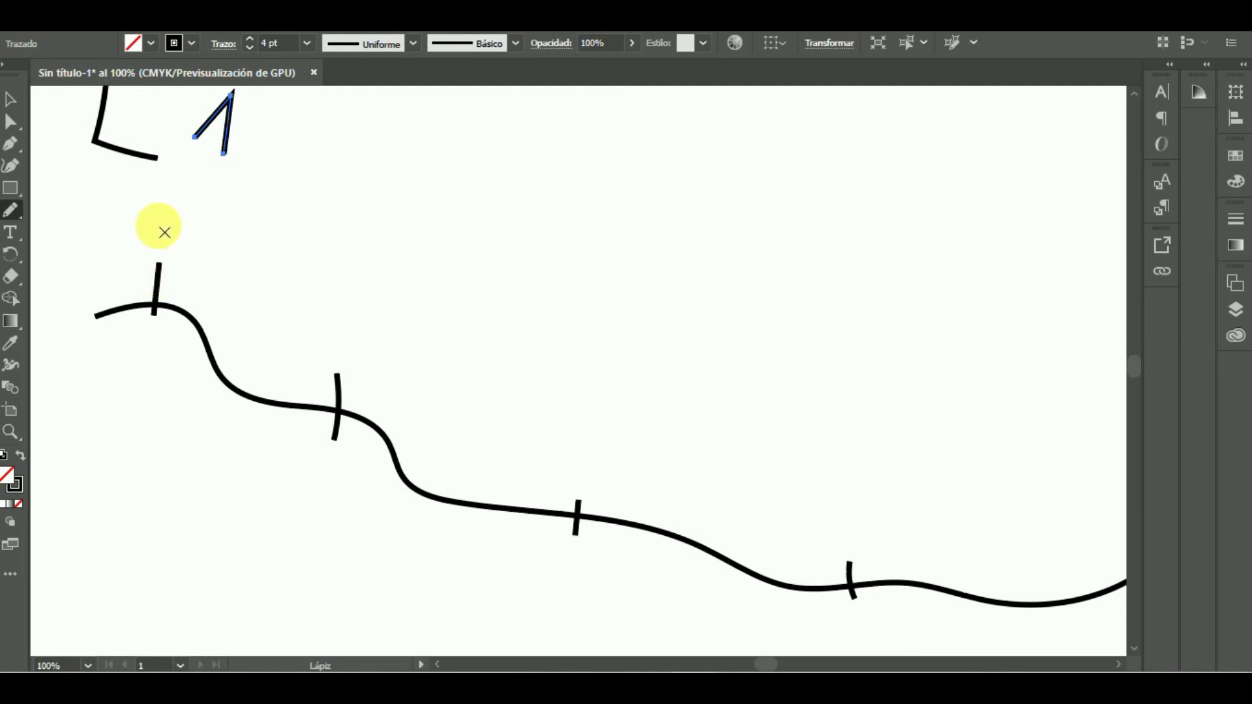
Step: Draw vertical pencil lines through the first two ticks and a sloping line crossing both
drag(155, 200, 153, 313)
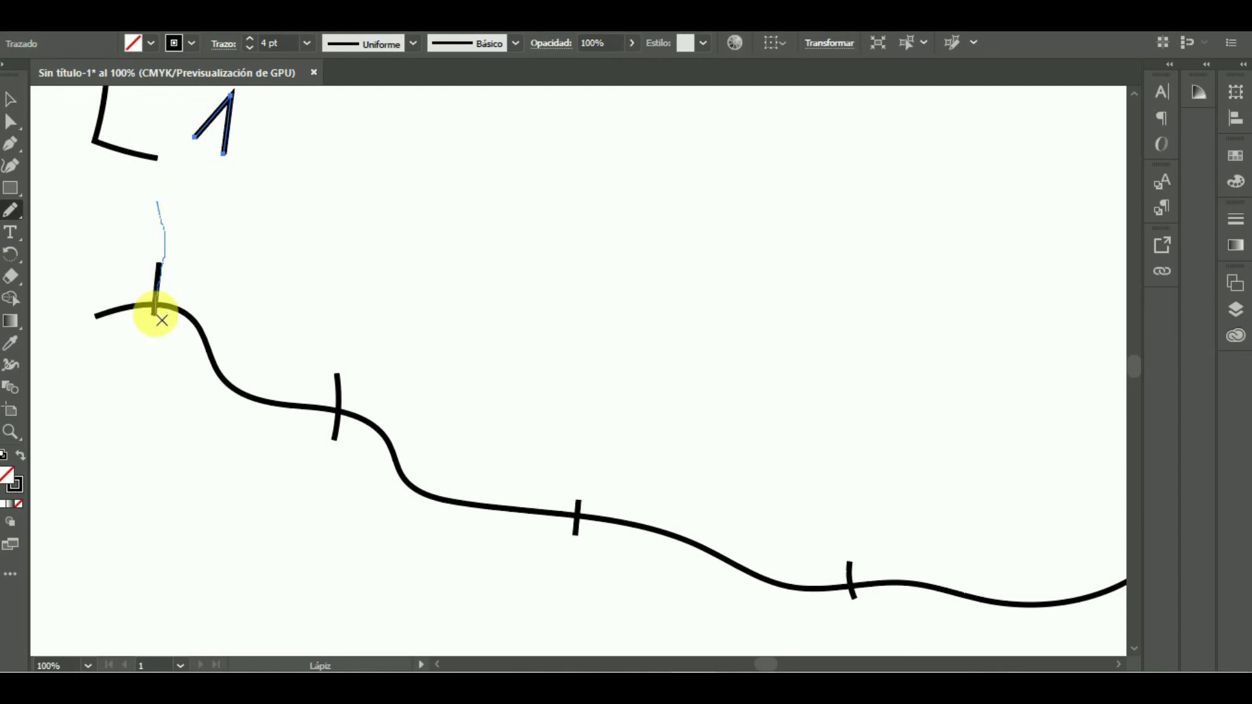
drag(338, 322, 337, 429)
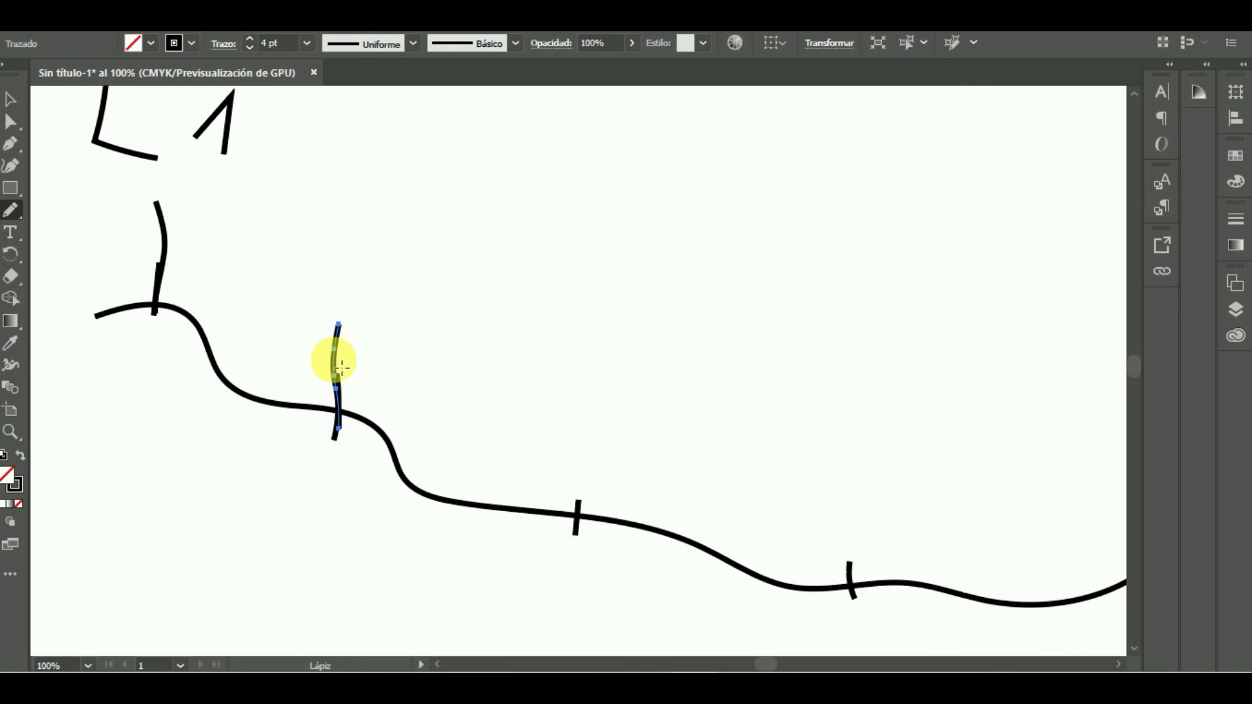
drag(341, 367, 337, 353)
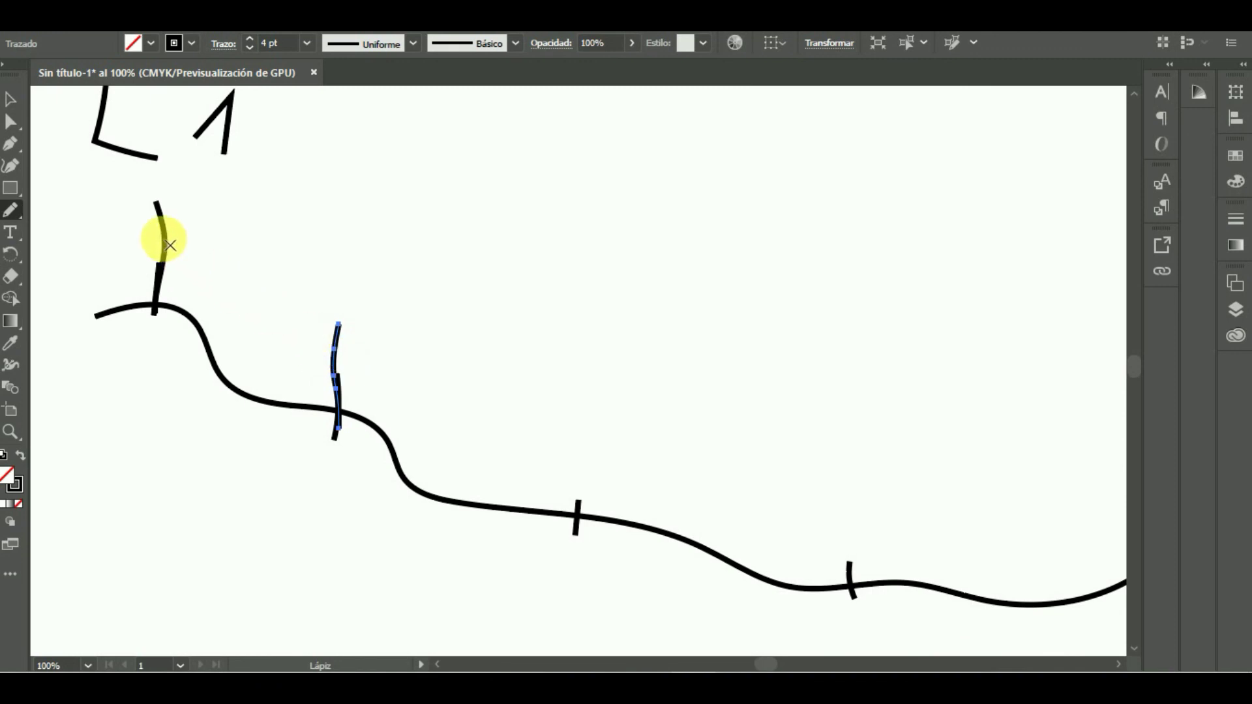
drag(168, 242, 333, 359)
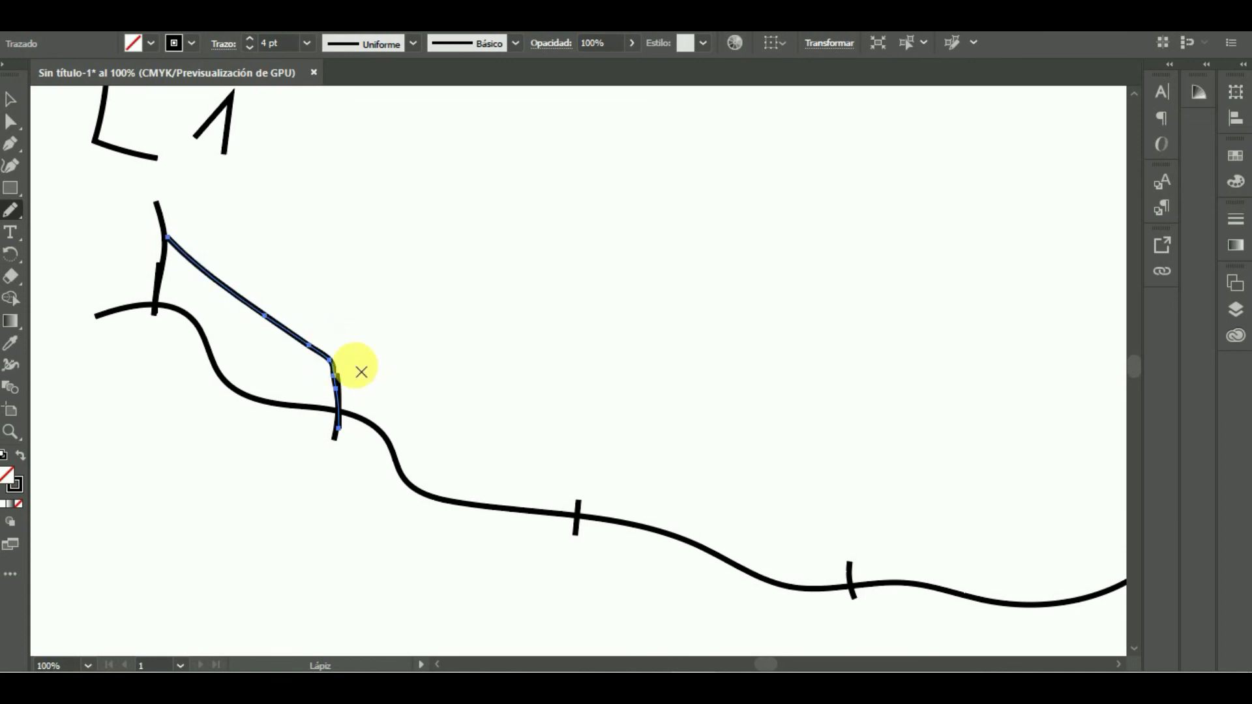
drag(341, 278, 331, 364)
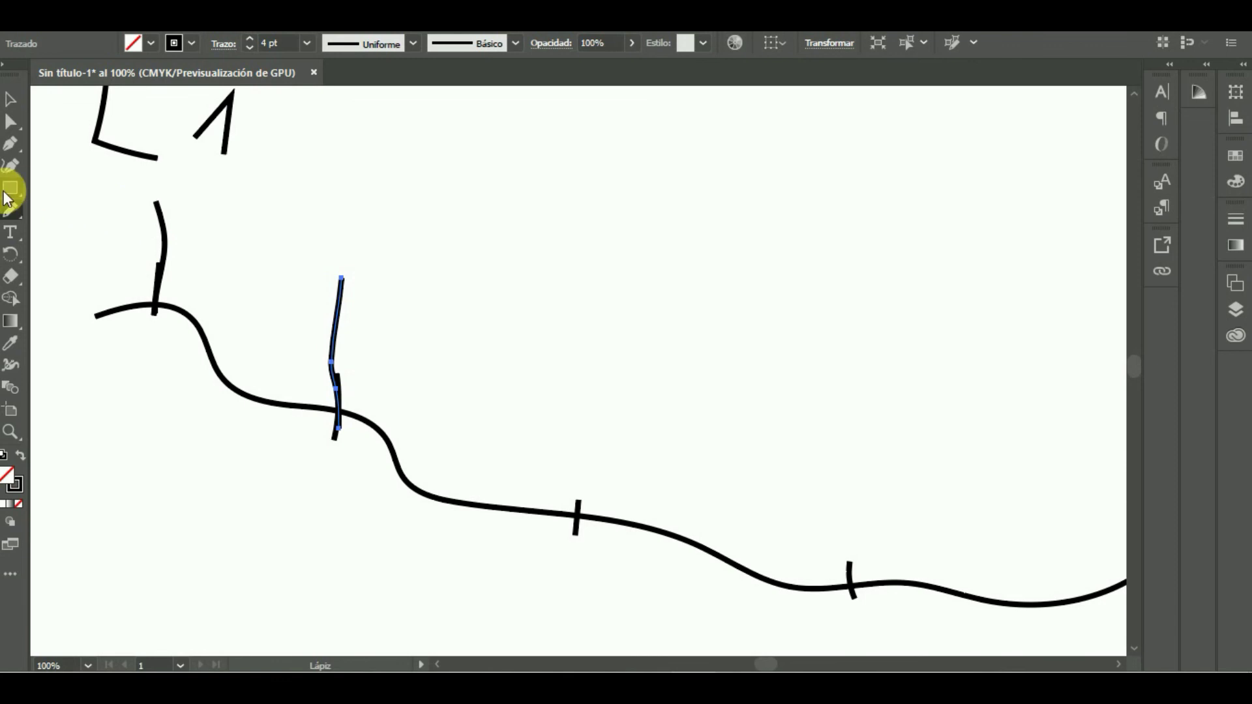
mouse_move(145, 233)
mouse_down()
mouse_move(288, 330)
mouse_move(368, 359)
mouse_up()
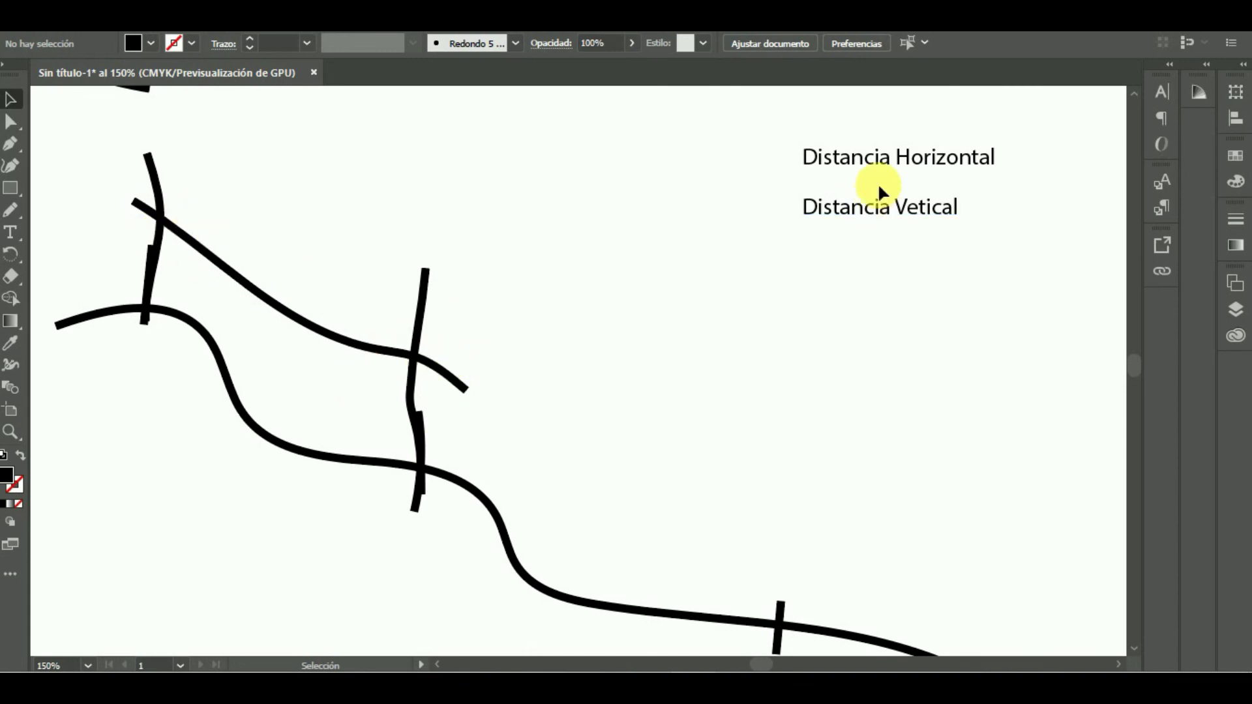
Step: Move 'Distancia Horizontal' beside the sketch and place 'Distancia Vetical' directly beneath it
mouse_move(852, 162)
mouse_down()
mouse_move(389, 199)
mouse_move(402, 199)
mouse_up()
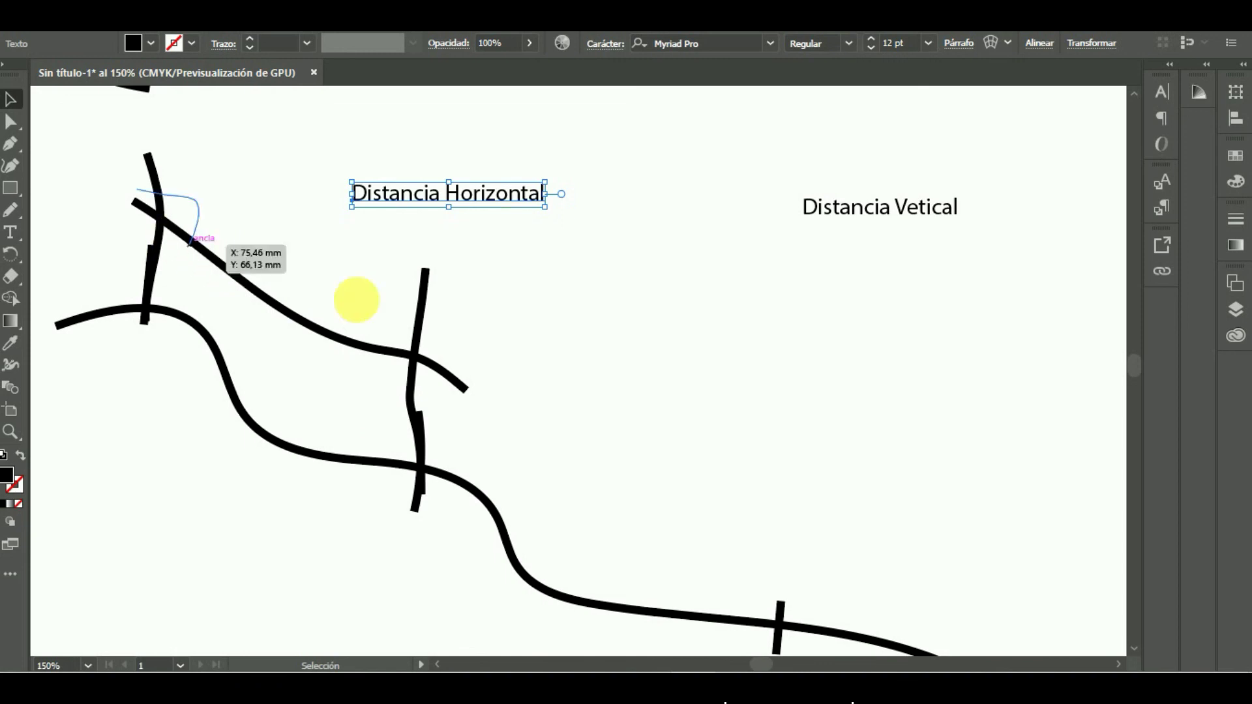
click(886, 219)
drag(888, 225, 449, 239)
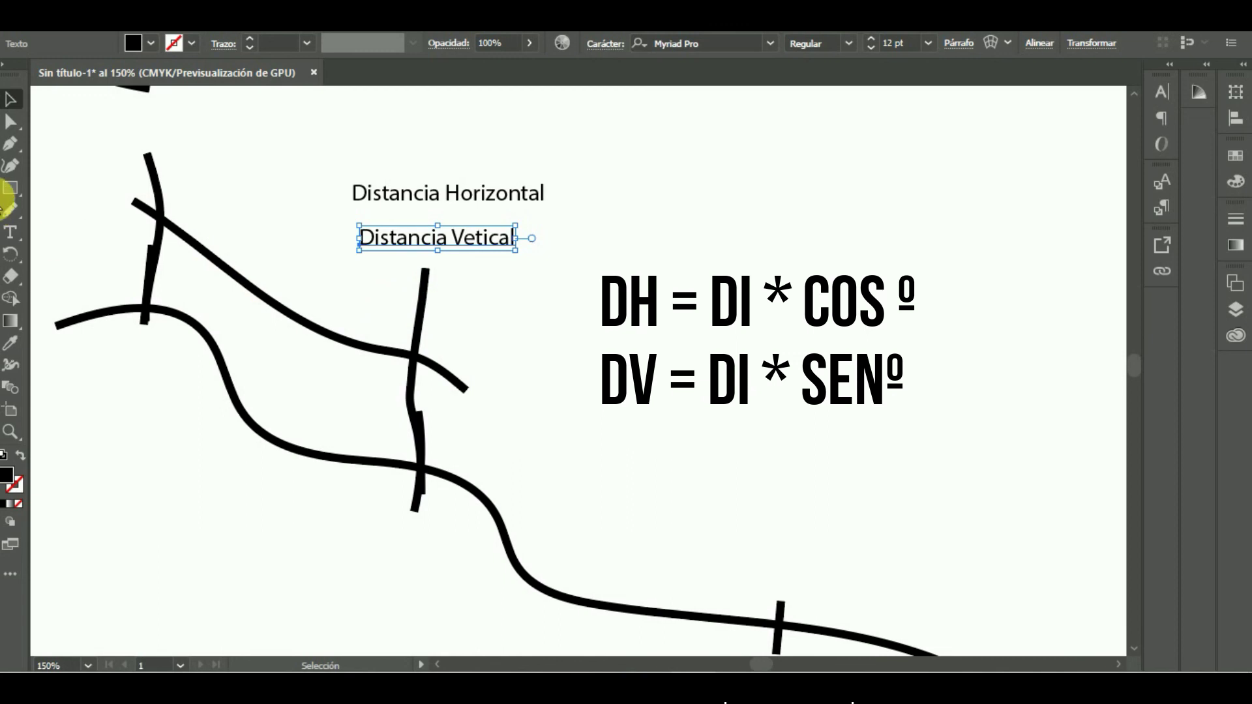
click(11, 210)
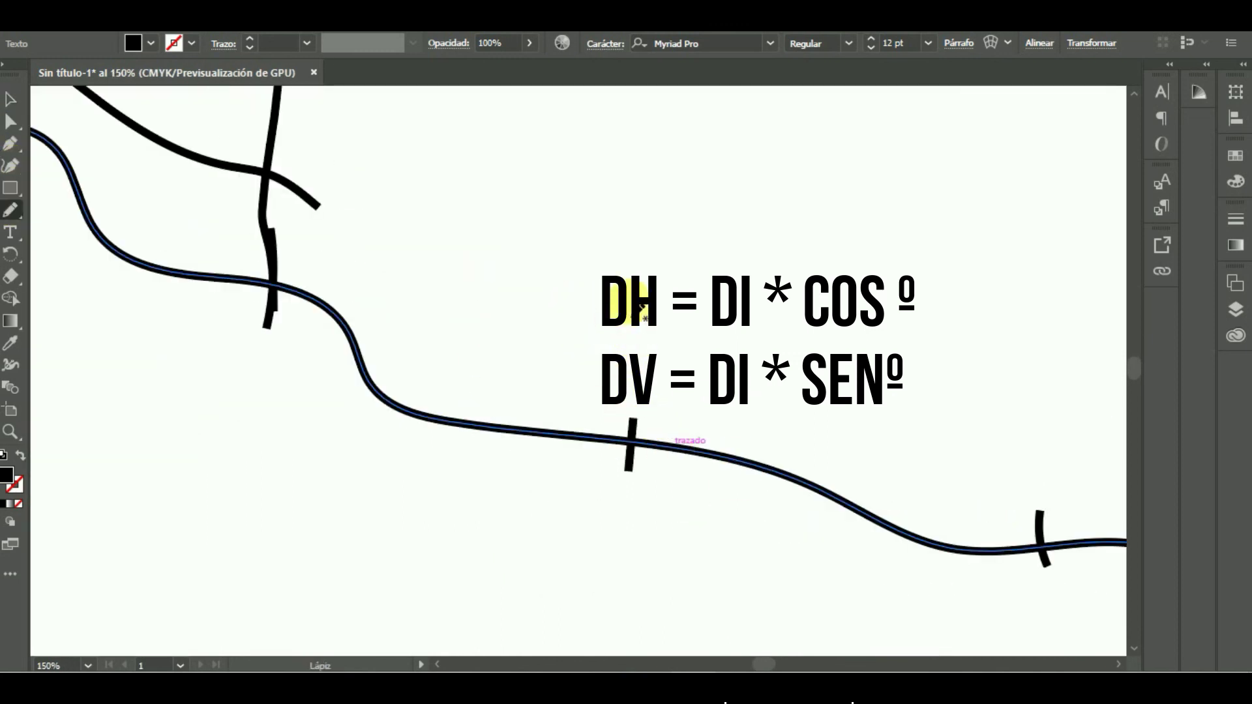
Step: Mark three ticks on the terrain curve with freehand pencil crosses
drag(582, 452, 687, 401)
drag(569, 383, 644, 458)
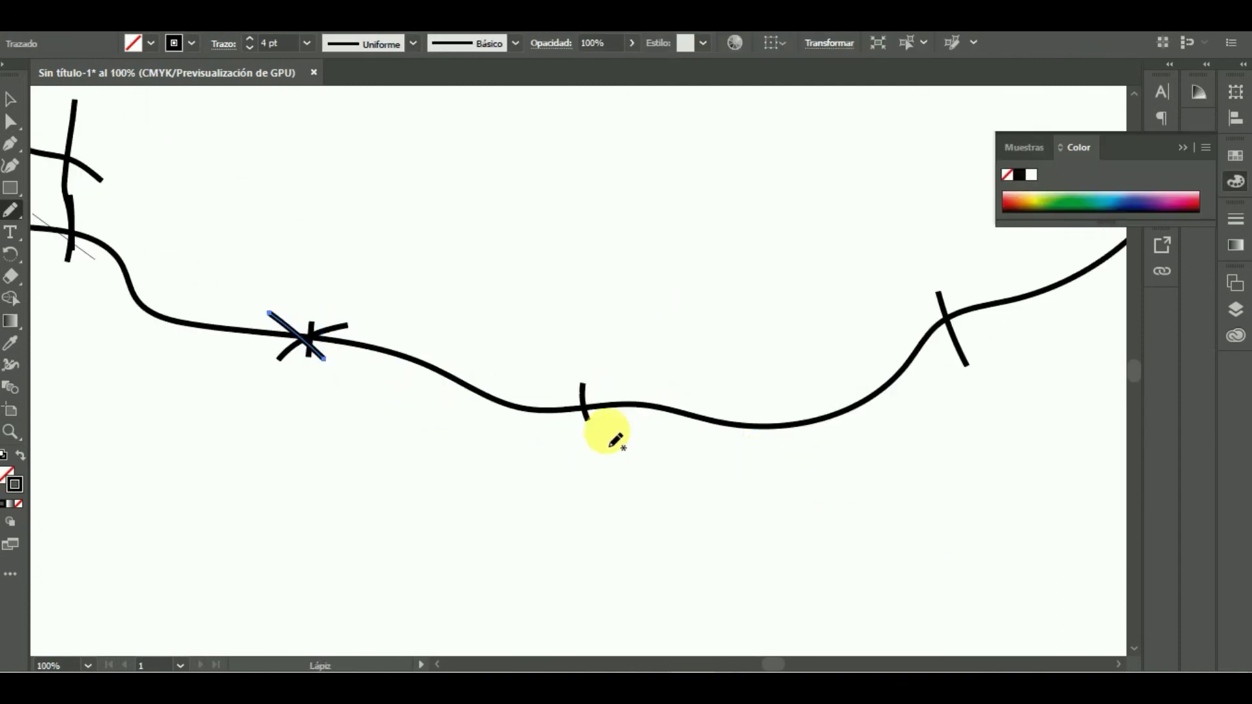
drag(534, 430, 637, 382)
drag(539, 378, 618, 433)
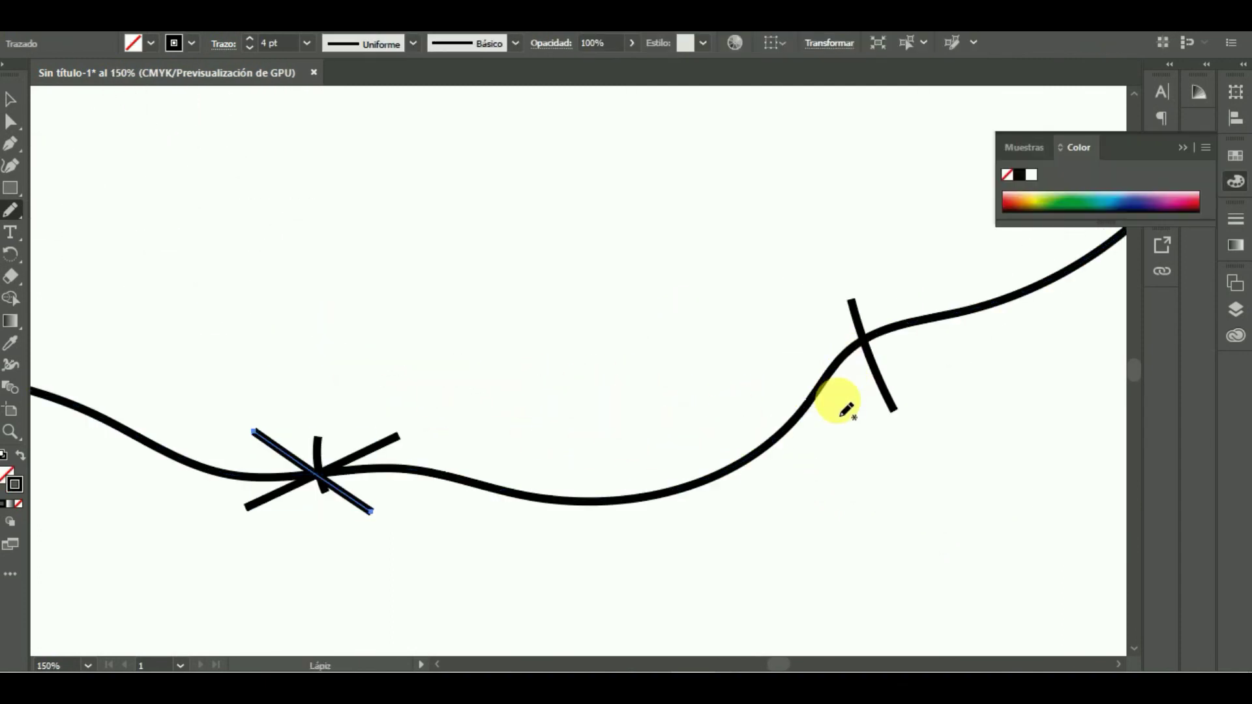
drag(838, 394, 915, 303)
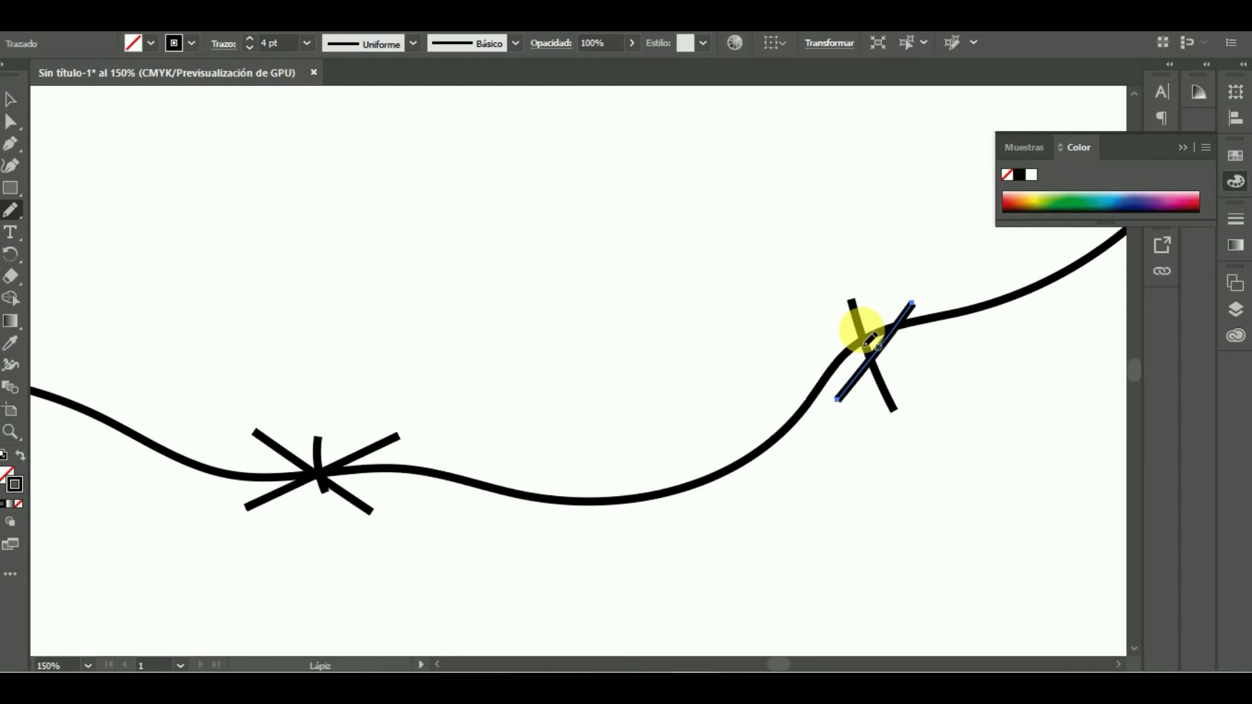
drag(809, 307, 918, 365)
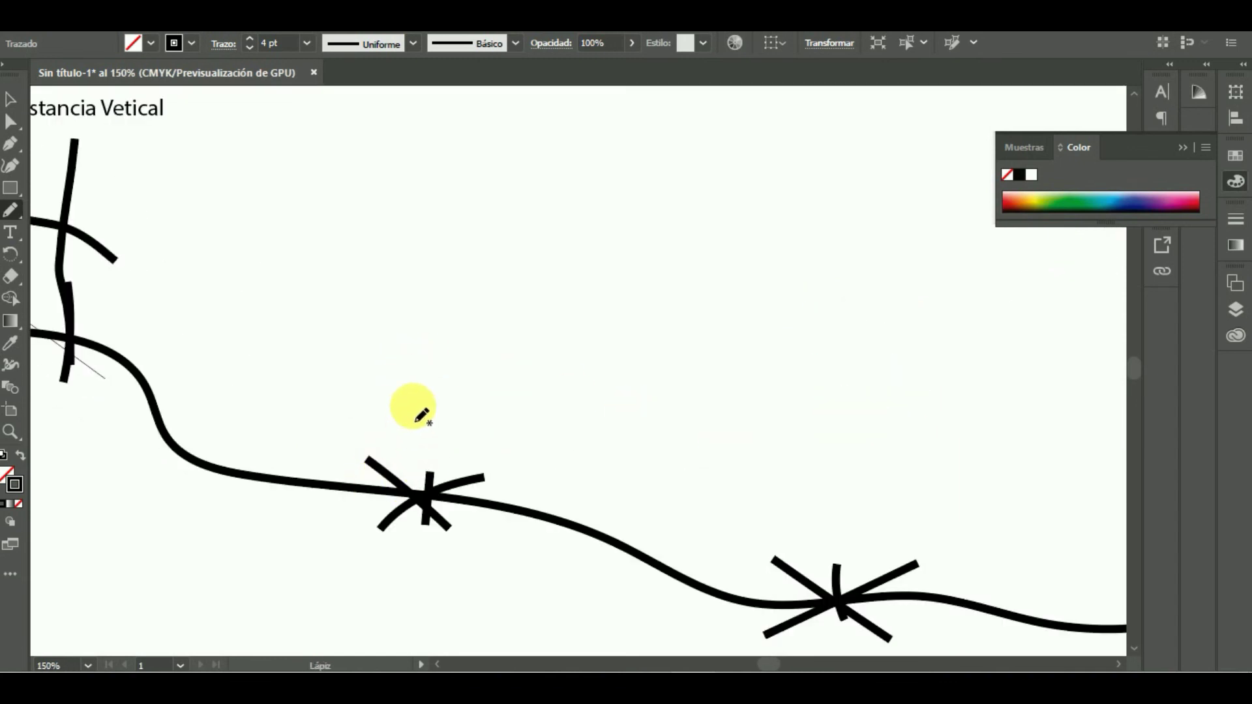
Step: Draw verticals through the middle and next ticks, joined by sloping lines
drag(431, 329, 416, 535)
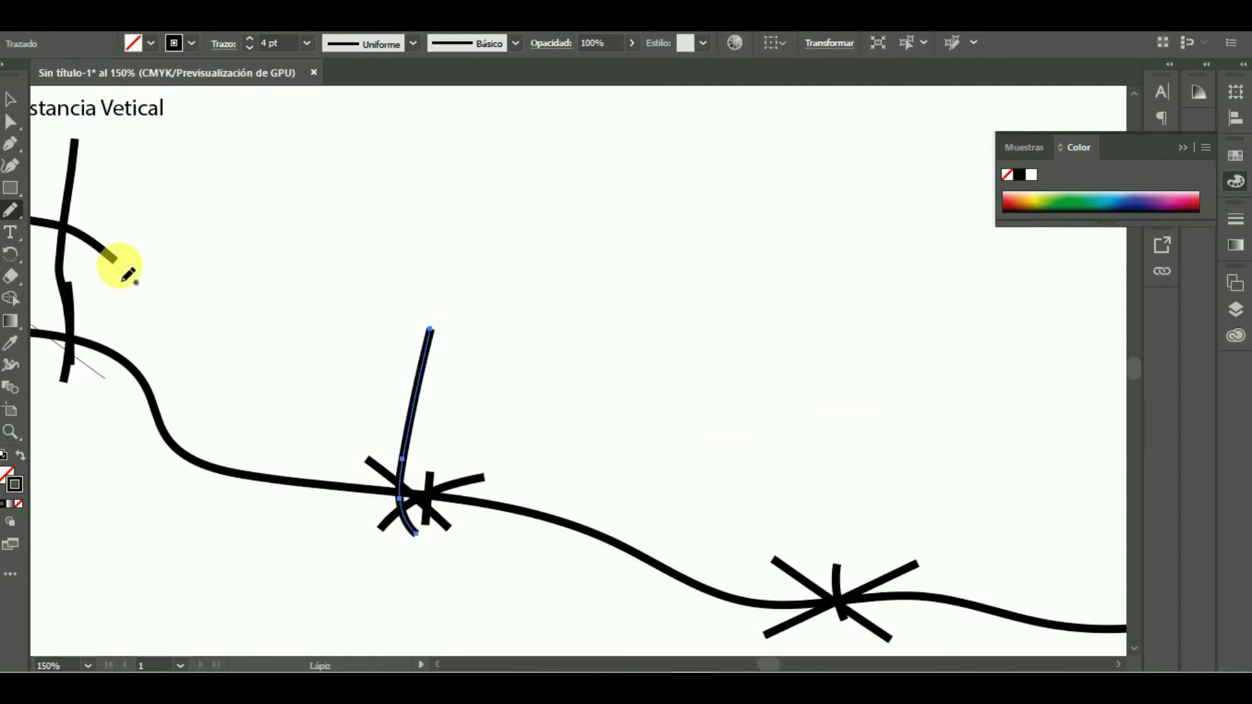
drag(55, 231, 415, 432)
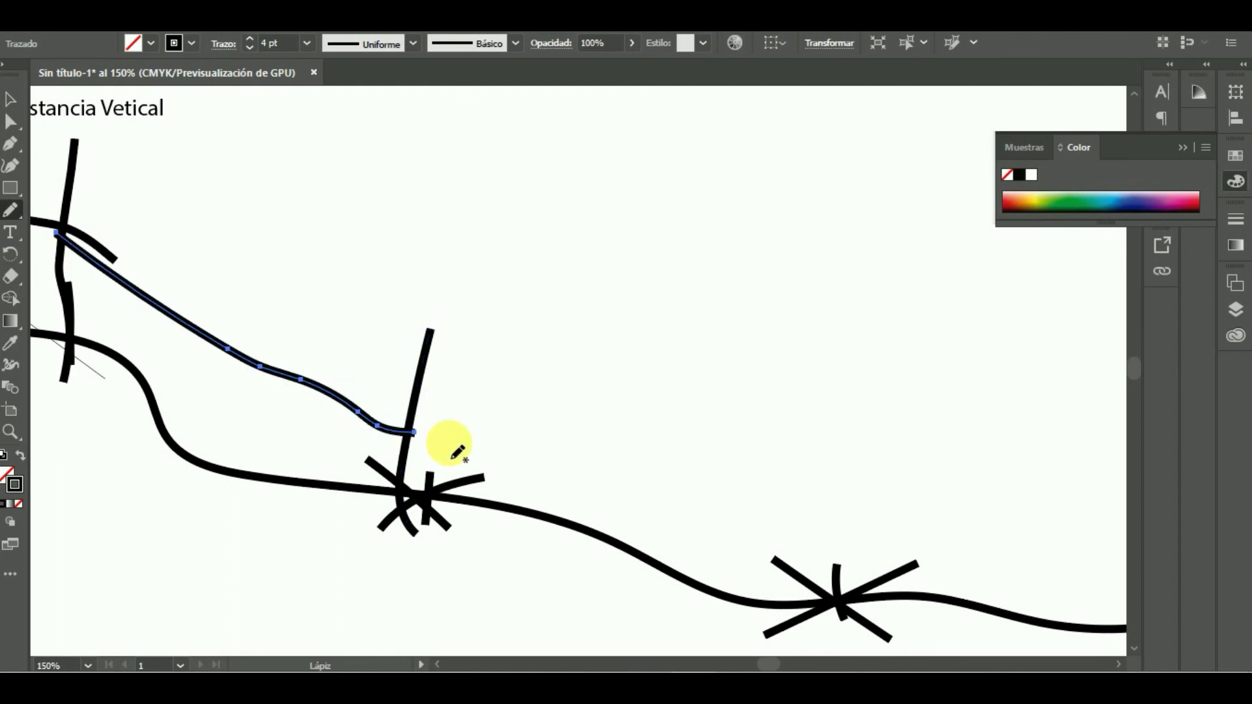
mouse_move(628, 335)
mouse_down()
mouse_move(637, 448)
mouse_move(621, 506)
mouse_up()
drag(332, 339, 654, 421)
Step: Continue the verticals and sloping links through the remaining ticks to the curve's right end
key(ctrl+minus)
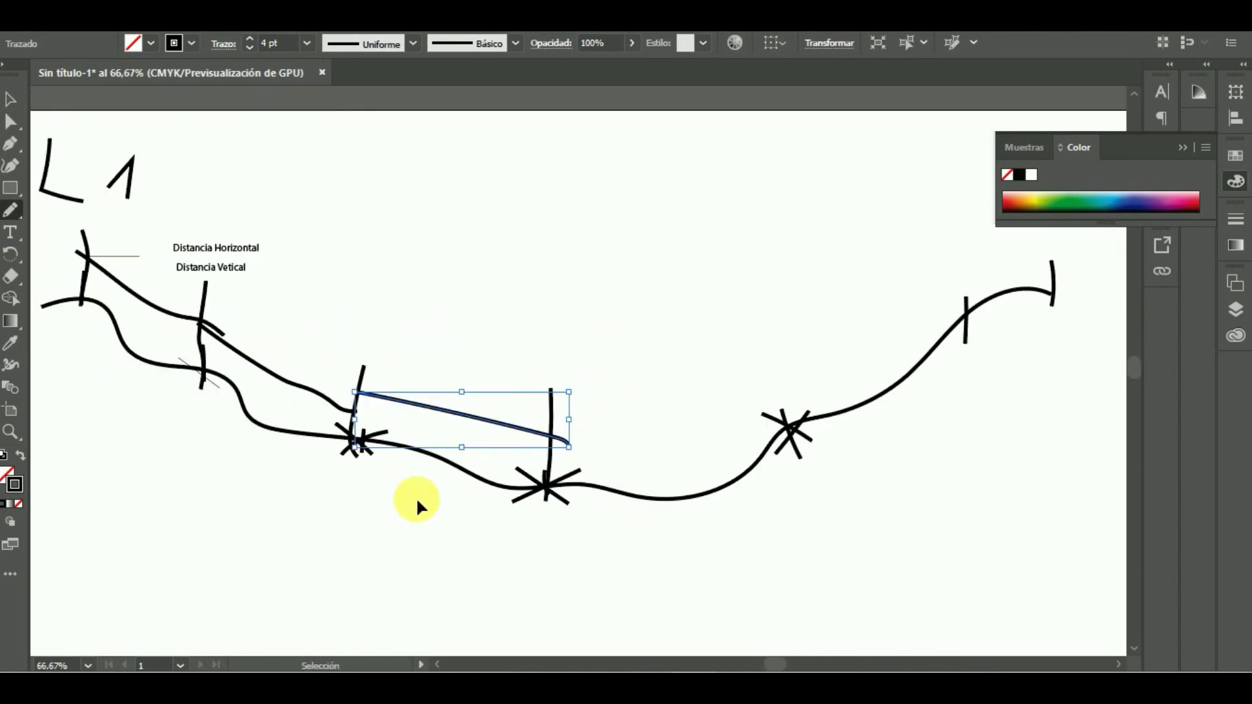
drag(788, 326, 800, 456)
drag(545, 448, 828, 355)
alt+scroll(517, 461, down, 1)
alt+scroll(772, 363, up, 1)
drag(876, 258, 876, 377)
drag(681, 413, 884, 298)
drag(966, 228, 974, 353)
drag(860, 316, 968, 261)
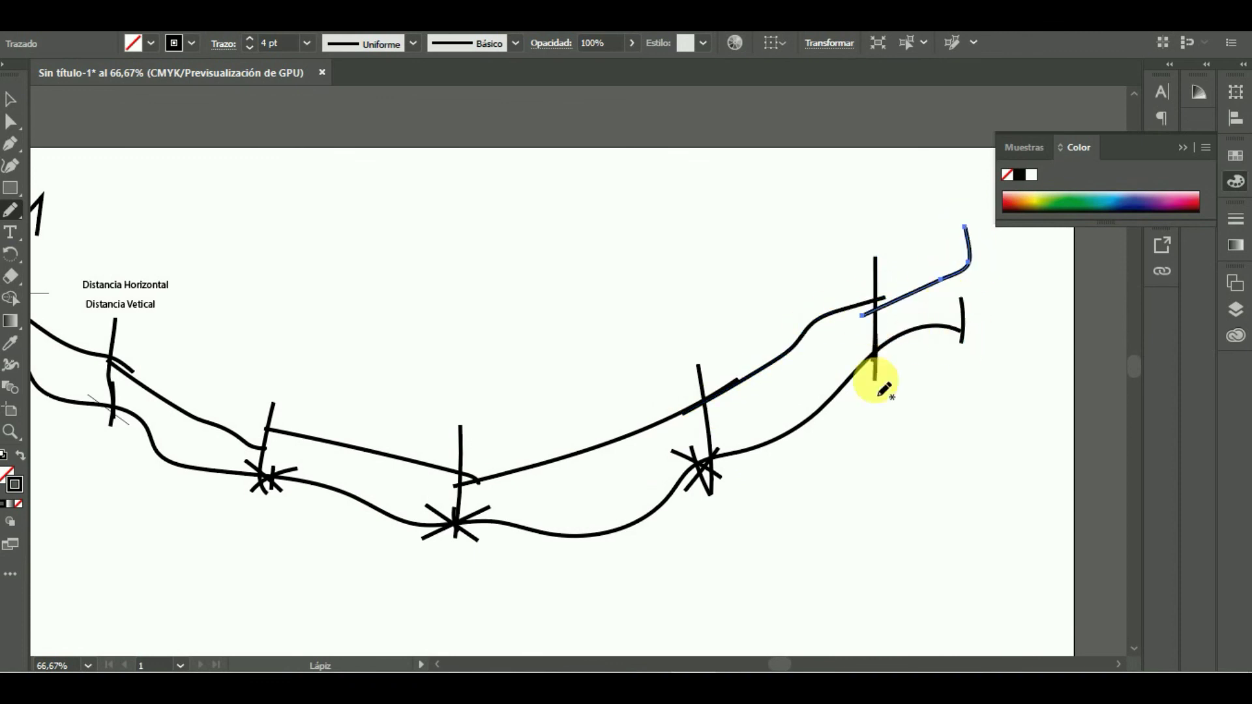